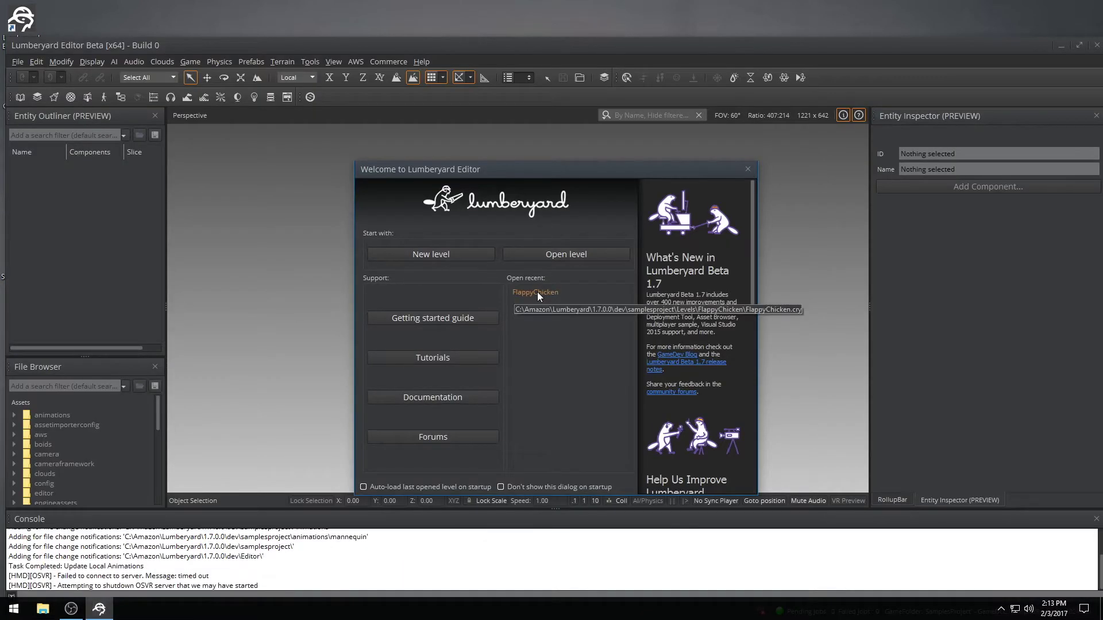
Open the recent FlappyChicken level and maximize the editor window.
{"action": "left_click", "coordinate": [536, 292]}
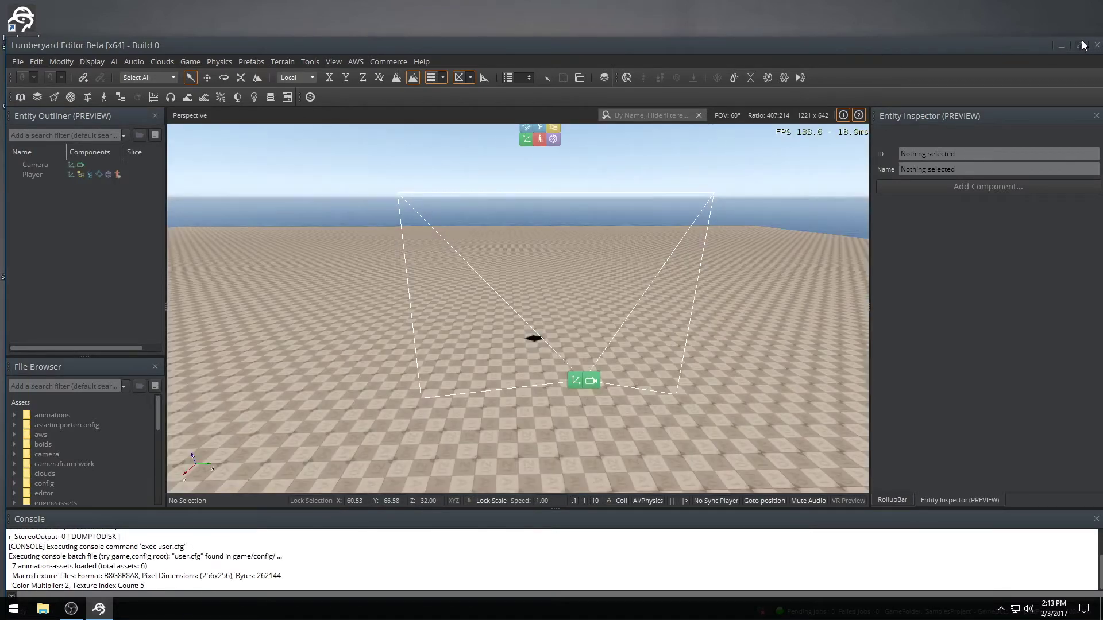
{"action": "left_click", "coordinate": [1078, 45]}
Look around the level to examine where the camera and the player entity are placed.
{"action": "right_click_drag", "start_coordinate": [354, 267], "coordinate": [349, 273]}
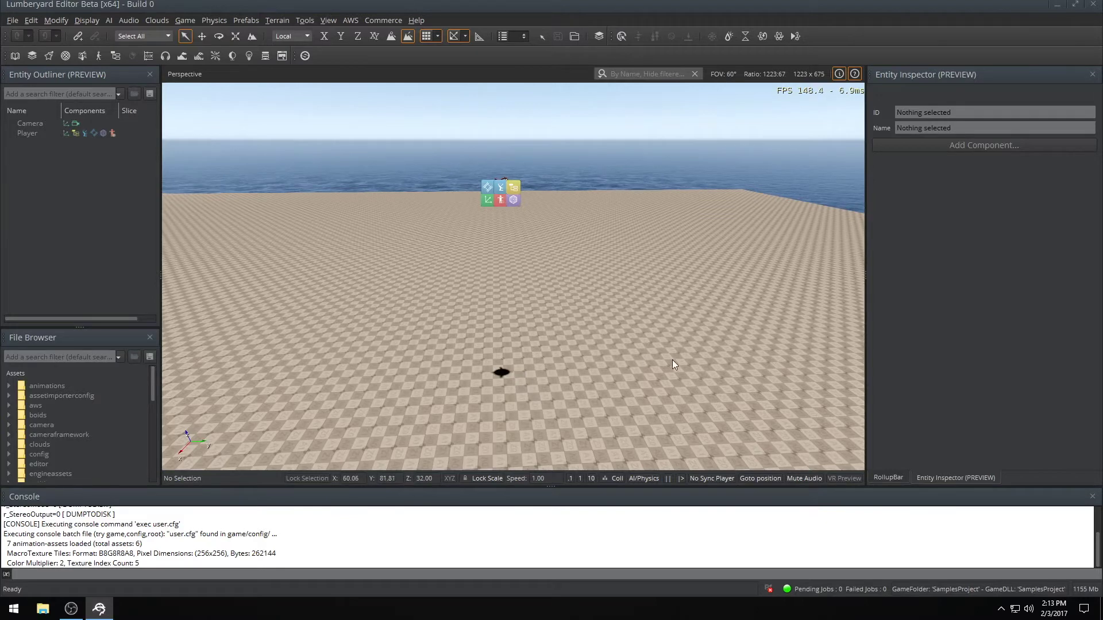
{"action": "key", "text": "d"}
{"action": "key", "text": "a"}
{"action": "key", "text": "s"}
{"action": "left_click", "coordinate": [492, 416]}
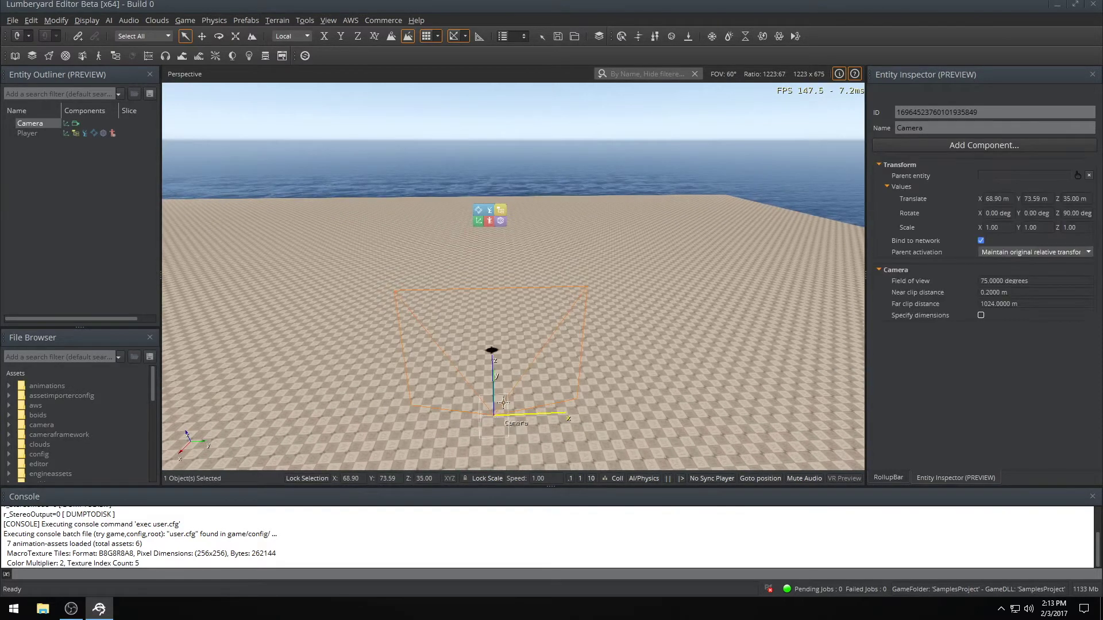
{"action": "key", "text": "w"}
{"action": "key", "text": "s"}
{"action": "key", "text": "d"}
{"action": "key", "text": "w"}
{"action": "key", "text": "w"}
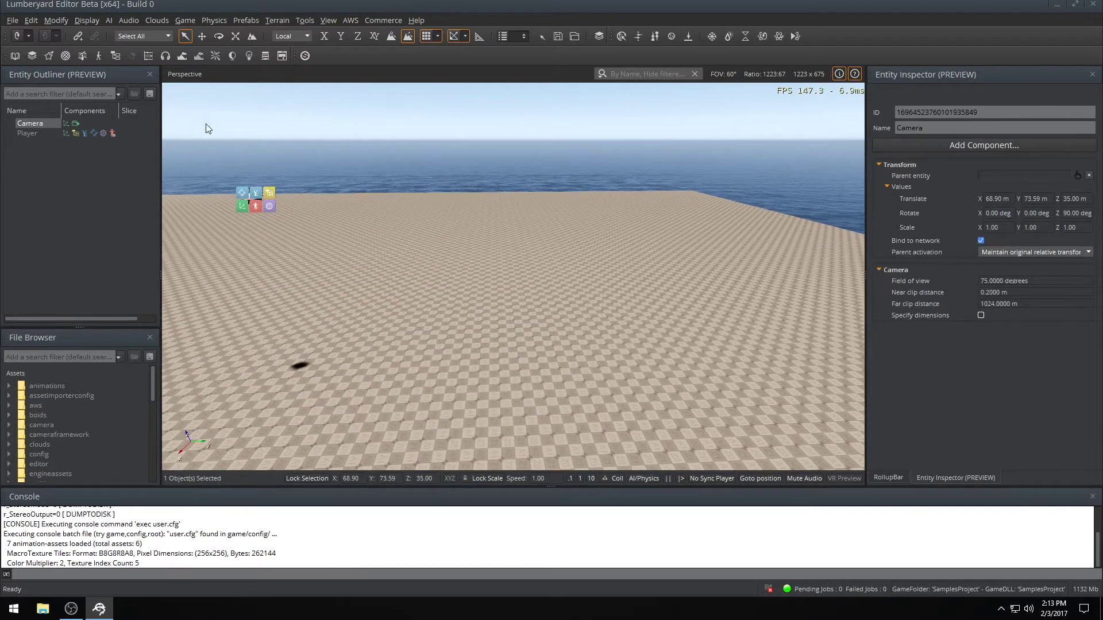
Move the Player entity to X 50 and Y 70.
{"action": "left_click", "coordinate": [253, 198]}
{"action": "key", "text": "2"}
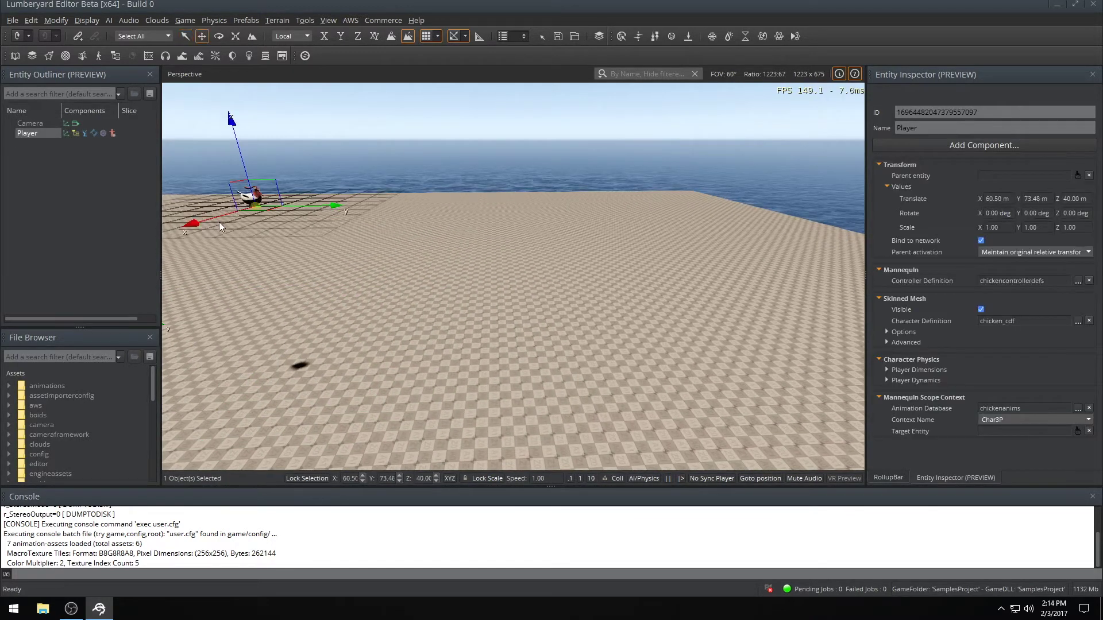
{"action": "left_click", "coordinate": [195, 223]}
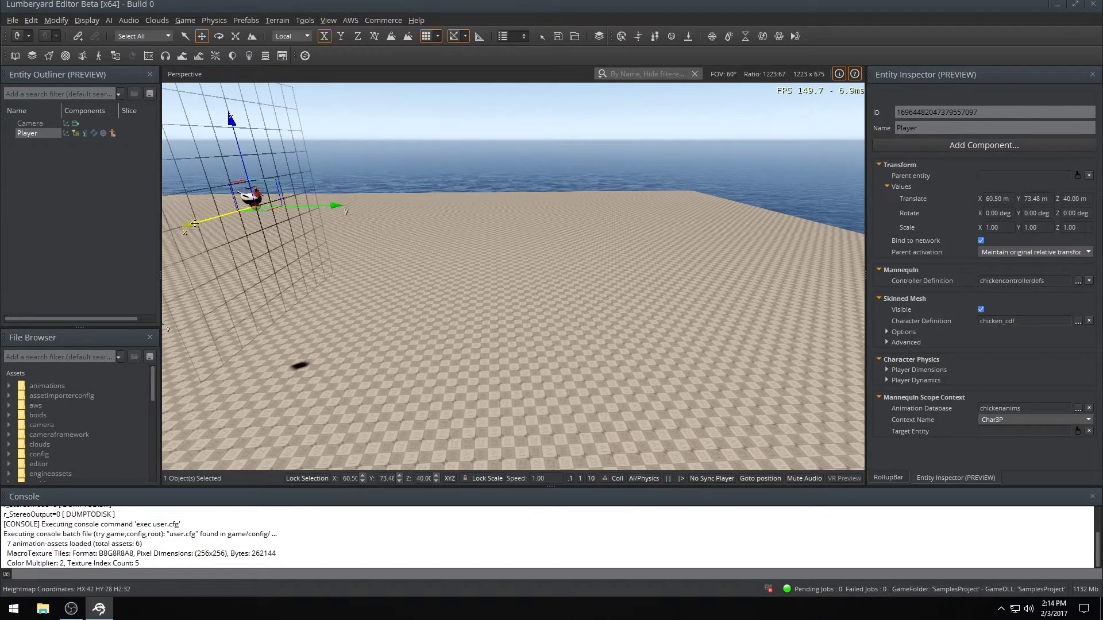
{"action": "double_click", "coordinate": [351, 477]}
{"action": "type", "text": "5"}
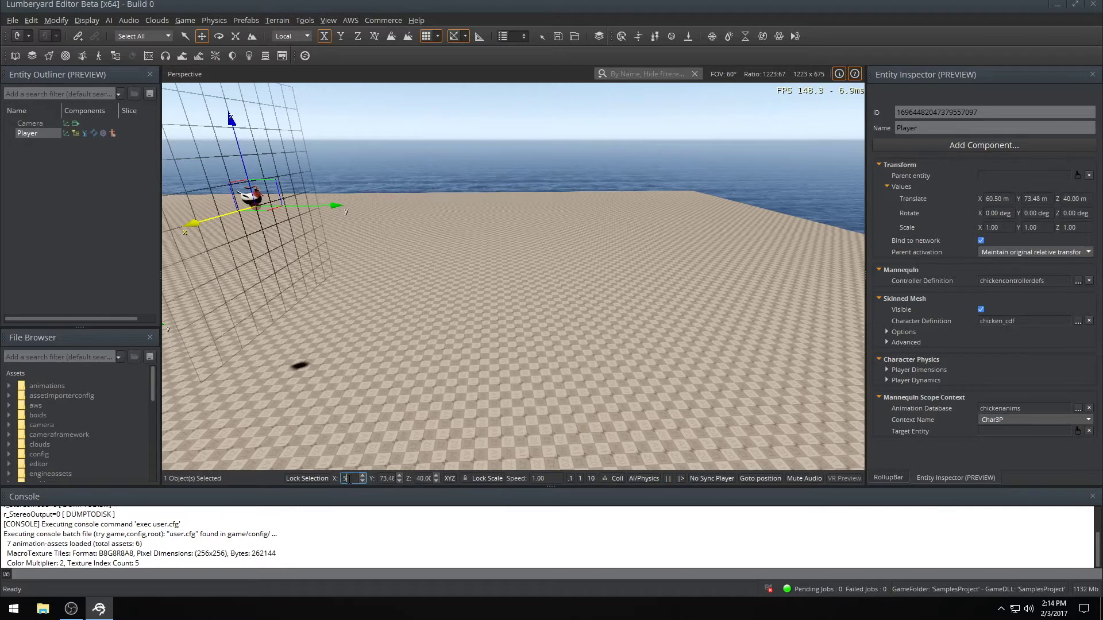
{"action": "type", "text": "0"}
{"action": "key", "text": "Return"}
{"action": "double_click", "coordinate": [384, 479]}
{"action": "type", "text": "70"}
{"action": "key", "text": "Return"}
Move the Camera entity to X 60 and Y 70.
{"action": "middle_click_drag", "start_coordinate": [321, 320], "coordinate": [317, 321]}
{"action": "left_click", "coordinate": [324, 383]}
{"action": "double_click", "coordinate": [350, 478]}
{"action": "type", "text": "60"}
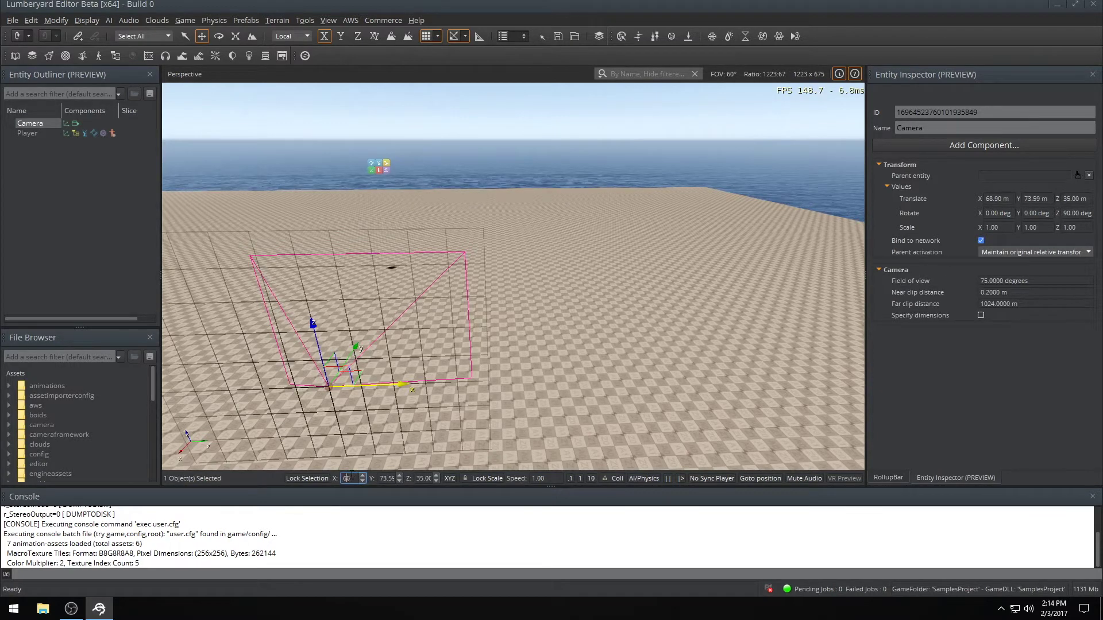
{"action": "type", "text": "0"}
{"action": "key", "text": "Return"}
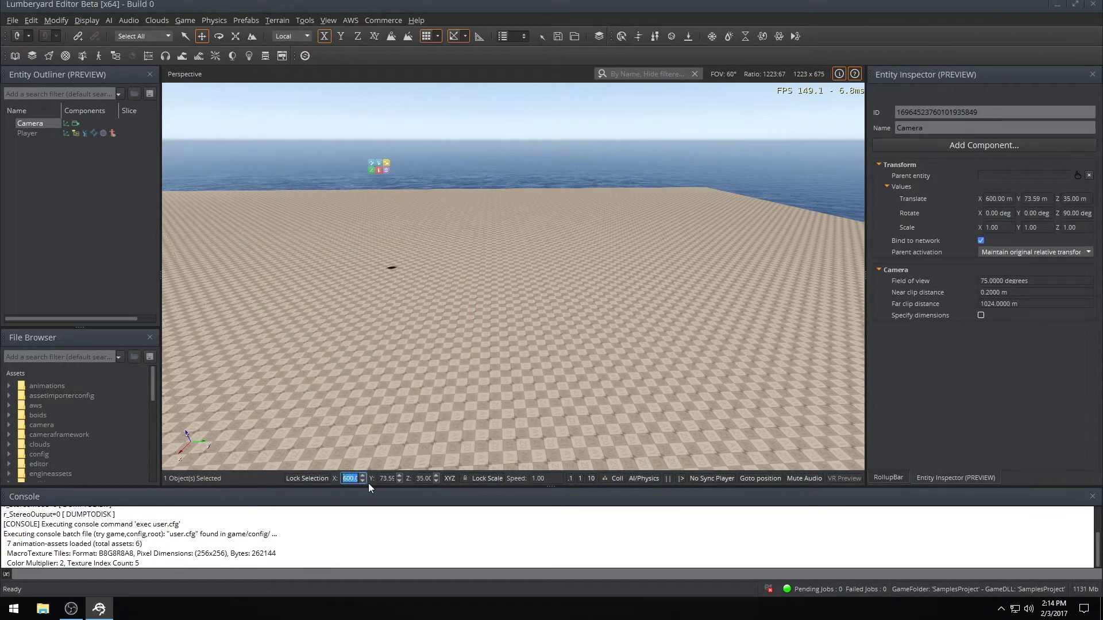
{"action": "key", "text": "Return"}
{"action": "key", "text": "Tab"}
{"action": "type", "text": "70"}
{"action": "key", "text": "Return"}
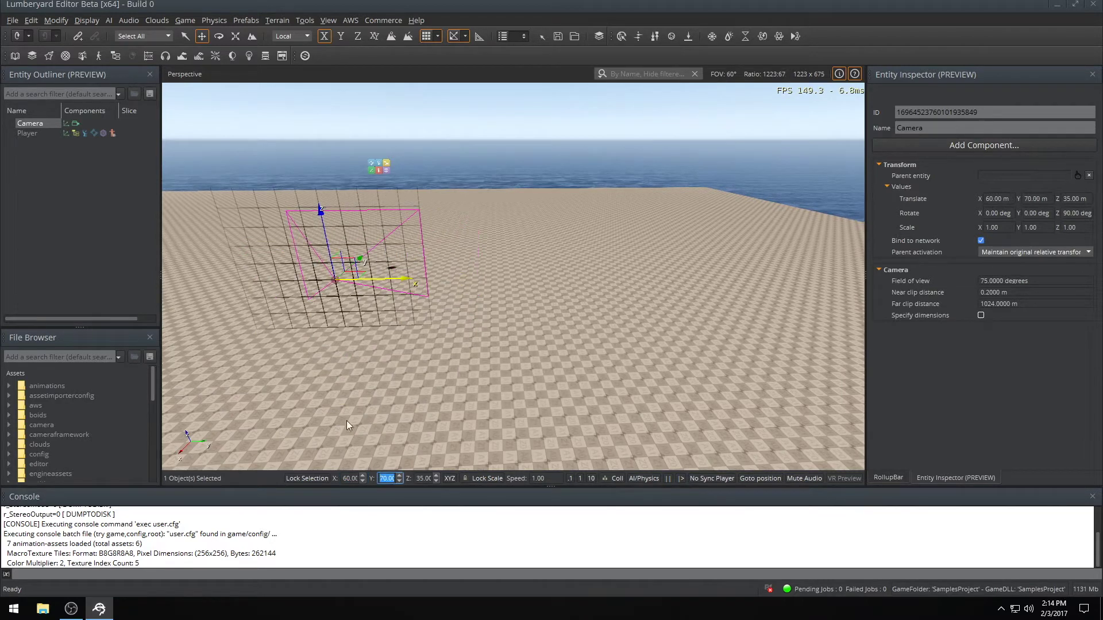
Play-test the level in game mode, making the chicken flap several times, and return to editing.
{"action": "key", "text": "ctrl+g"}
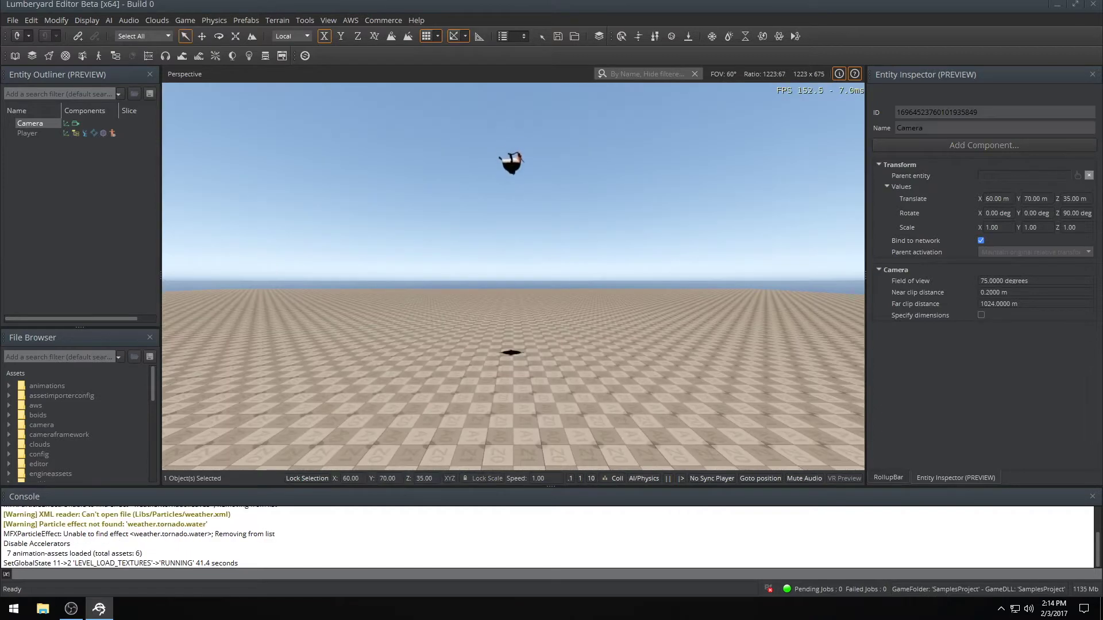
{"action": "key", "text": "space"}
{"action": "key", "text": "space"}
{"action": "key", "text": "space"}
{"action": "key", "text": "space"}
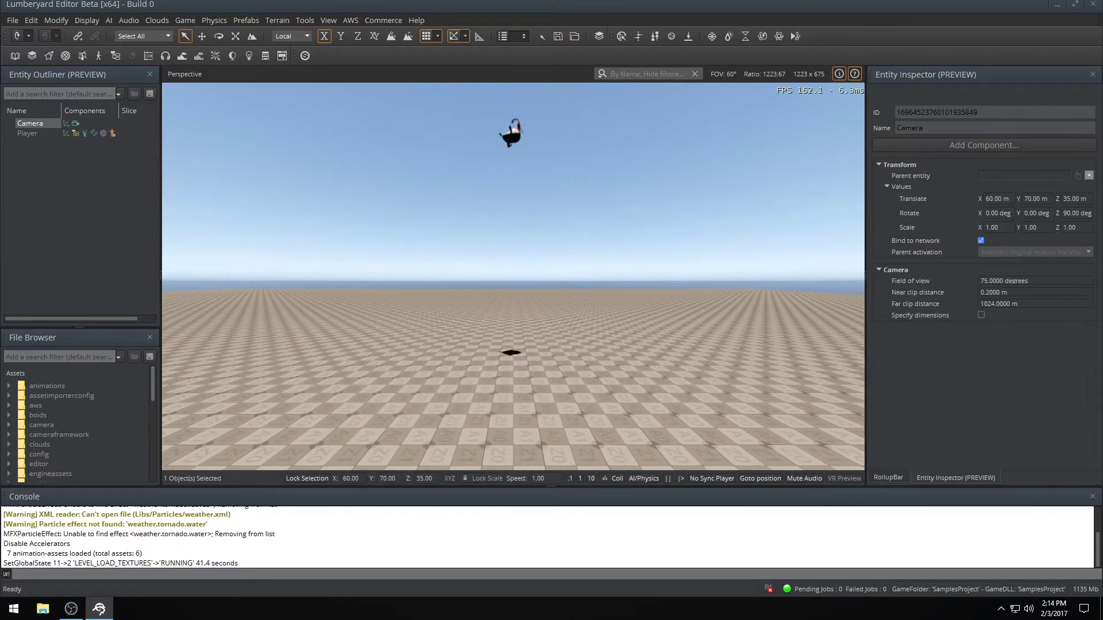
{"action": "key", "text": "Escape"}
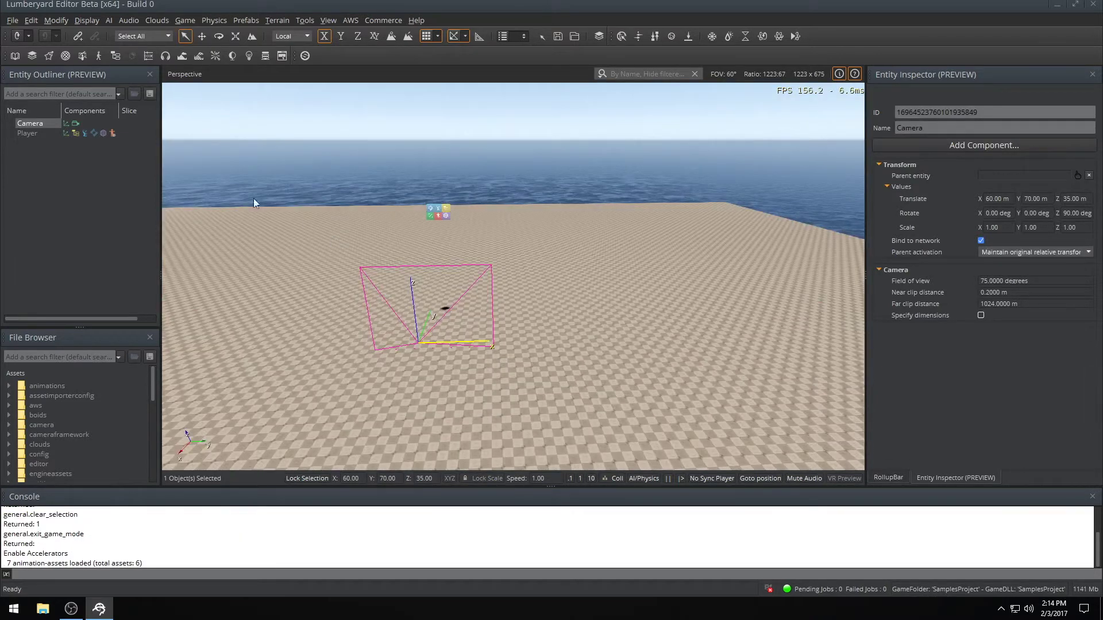
Create a new component entity on the ground near the chicken's shadow.
{"action": "scroll", "coordinate": [253, 198], "scroll_direction": "up", "scroll_amount": 4}
{"action": "scroll", "coordinate": [260, 188], "scroll_direction": "up", "scroll_amount": 2}
{"action": "right_click", "coordinate": [520, 338]}
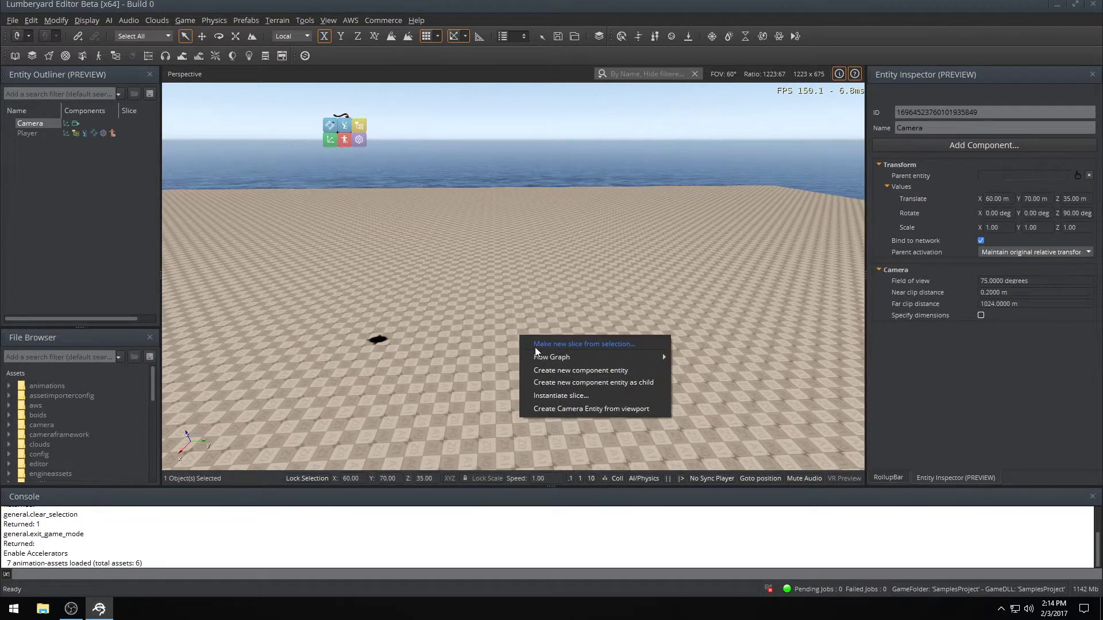
{"action": "left_click", "coordinate": [536, 371]}
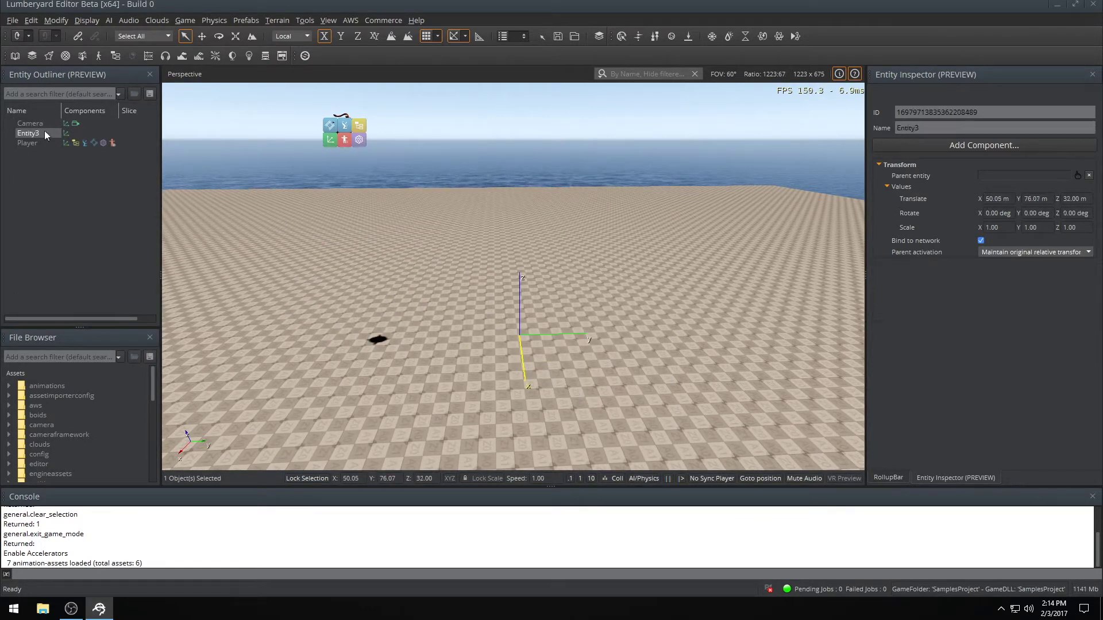
Set the new entity's translation to X 50 m and Y 80 m.
{"action": "left_click_drag", "start_coordinate": [1011, 201], "coordinate": [998, 199]}
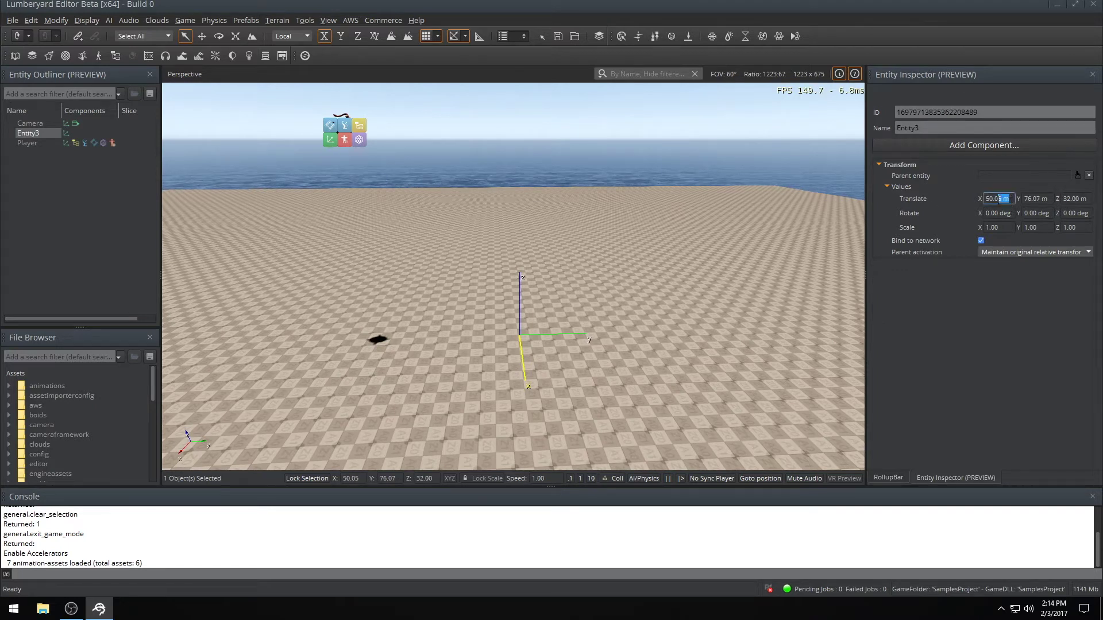
{"action": "type", "text": "0"}
{"action": "key", "text": "Return"}
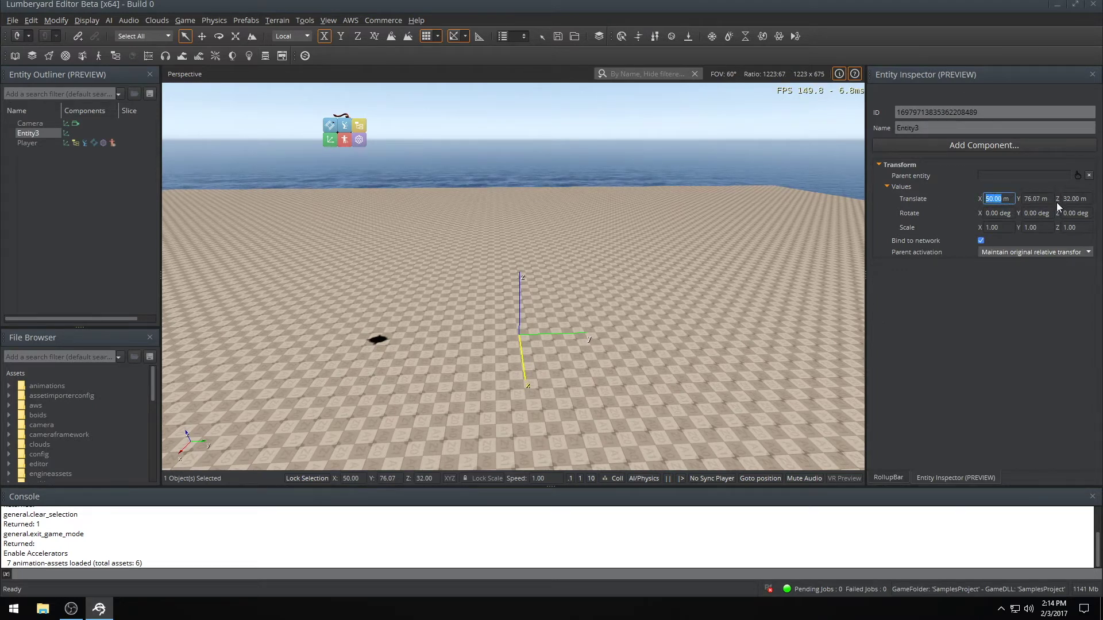
{"action": "key", "text": "Tab"}
{"action": "type", "text": "80"}
{"action": "key", "text": "Return"}
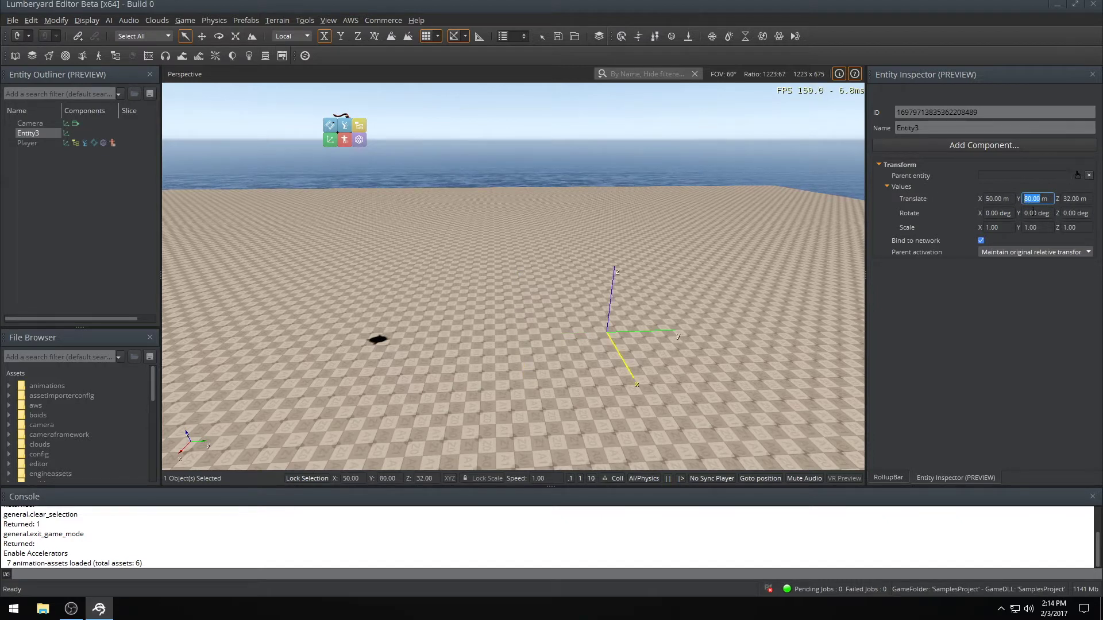
Rename the new entity as Pipe.
{"action": "left_click", "coordinate": [908, 128]}
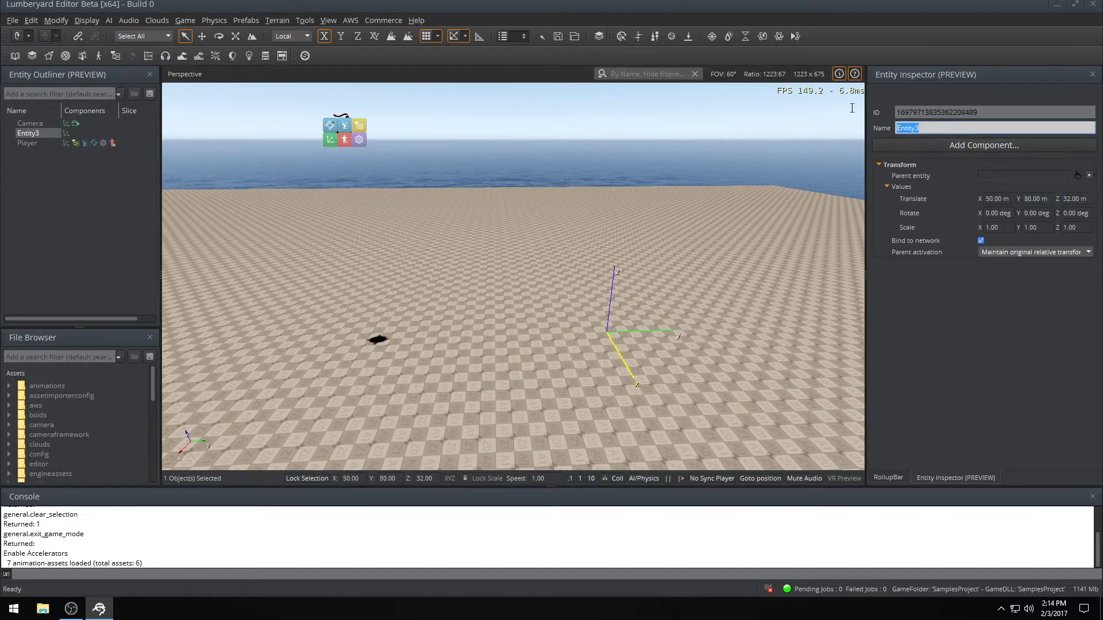
{"action": "type", "text": "Pipe"}
{"action": "key", "text": "Return"}
Create a child component entity under Pipe and name it BottomPipe.
{"action": "right_click", "coordinate": [35, 132]}
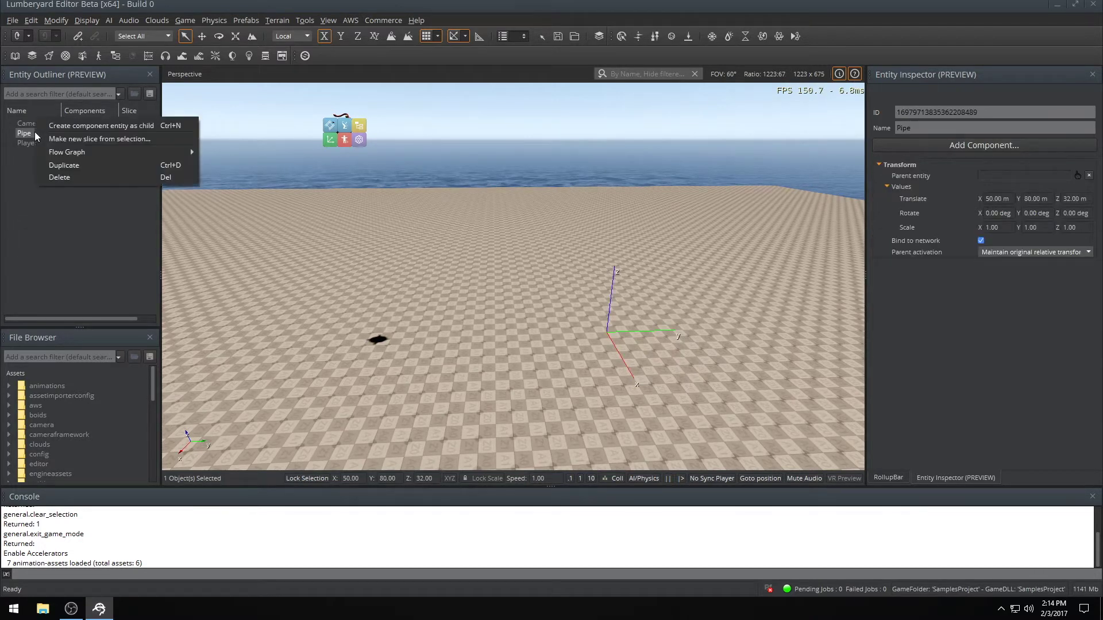
{"action": "left_click", "coordinate": [68, 128]}
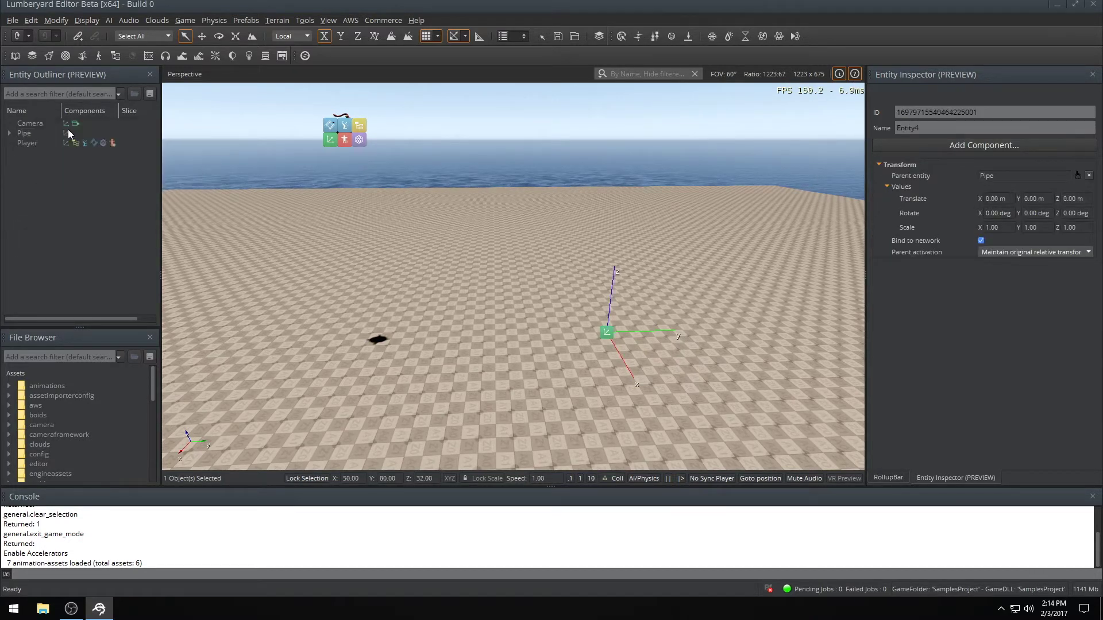
{"action": "left_click", "coordinate": [9, 133]}
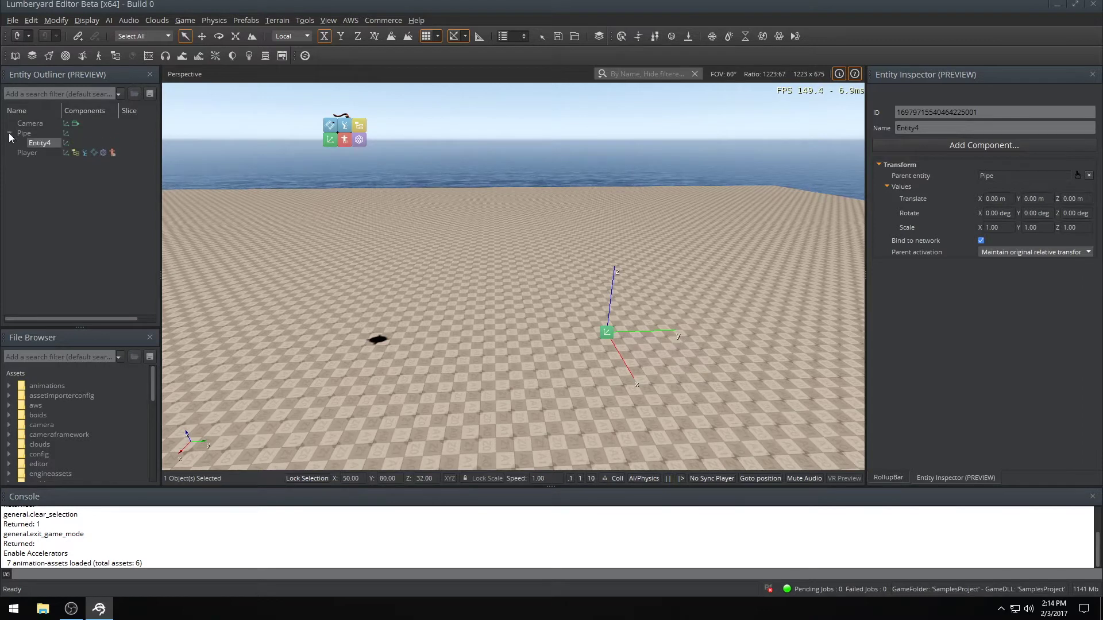
{"action": "double_click", "coordinate": [915, 128]}
{"action": "type", "text": "Bottom"}
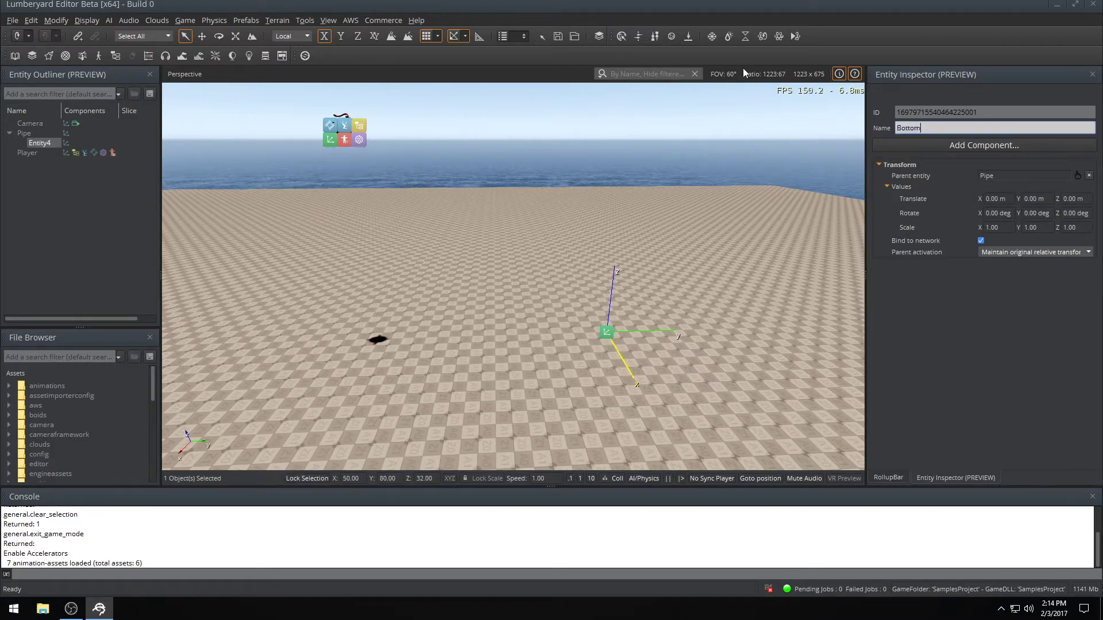
{"action": "type", "text": "Pipe"}
{"action": "key", "text": "Return"}
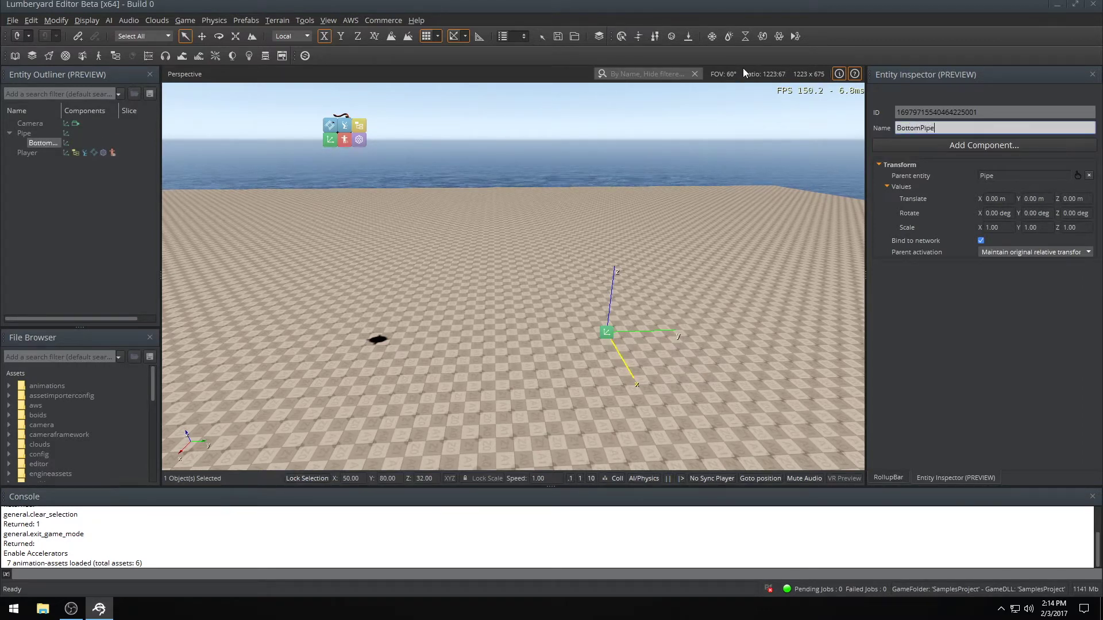
Add a Static Mesh component to the BottomPipe entity.
{"action": "left_click", "coordinate": [915, 143]}
{"action": "mouse_move", "coordinate": [899, 182]}
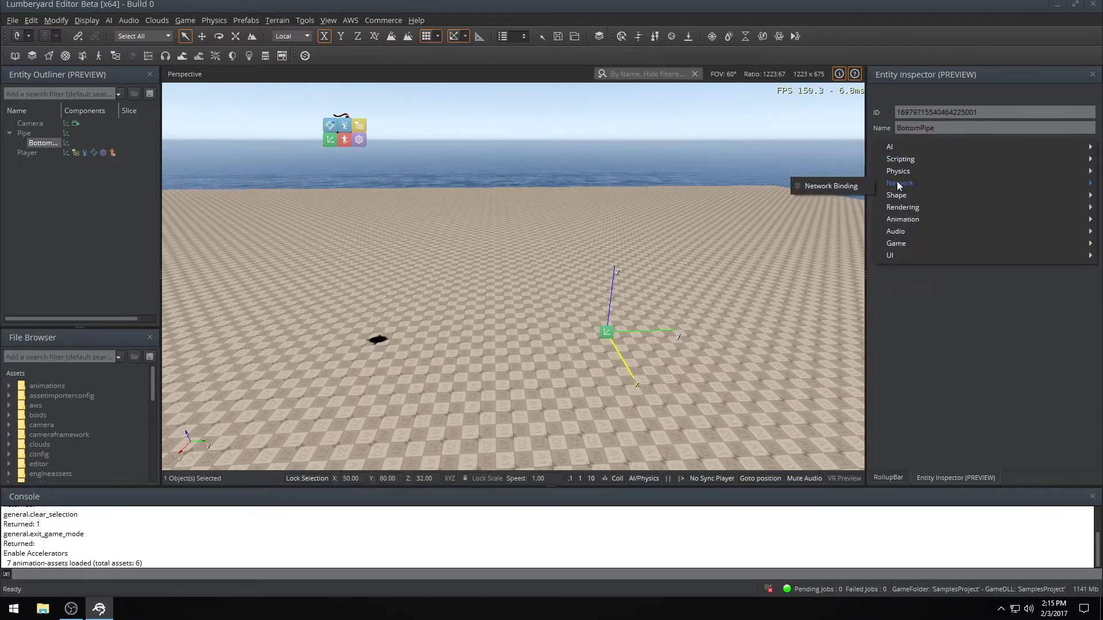
{"action": "mouse_move", "coordinate": [898, 211]}
{"action": "left_click", "coordinate": [833, 210]}
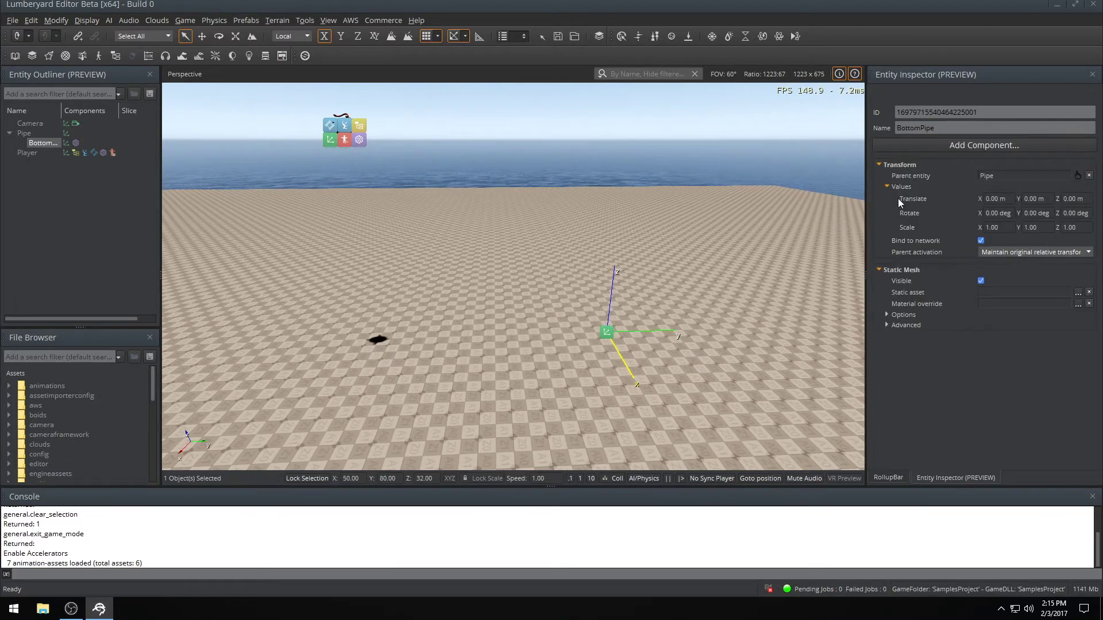
Assign post_0.4x0.6.cgf from the objects/primitives folder as BottomPipe's static asset.
{"action": "left_click", "coordinate": [1077, 293]}
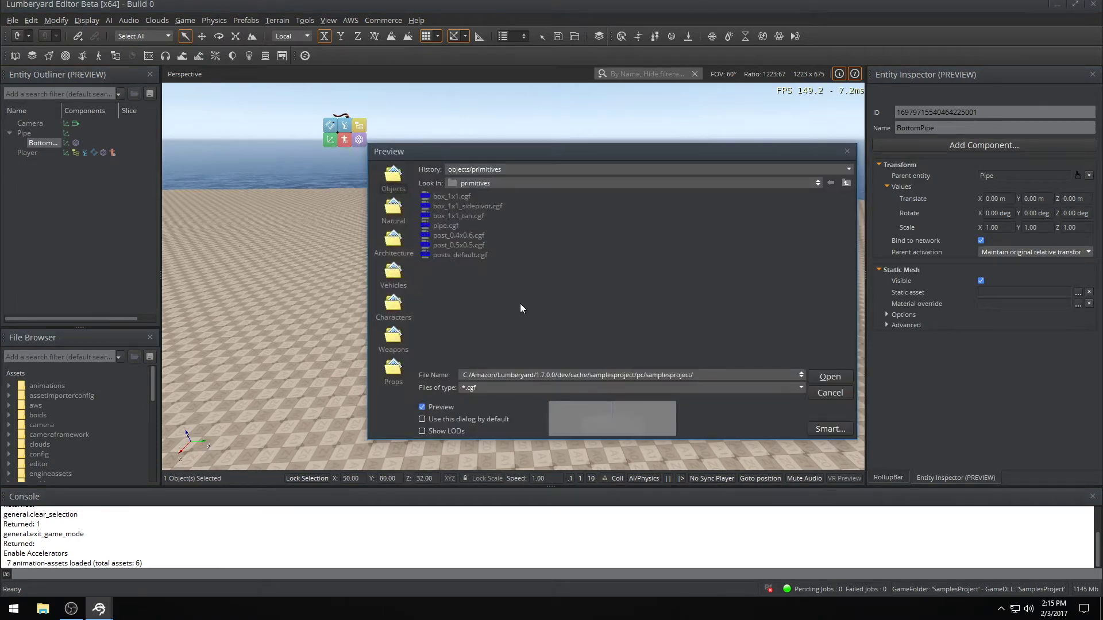
{"action": "left_click", "coordinate": [833, 185]}
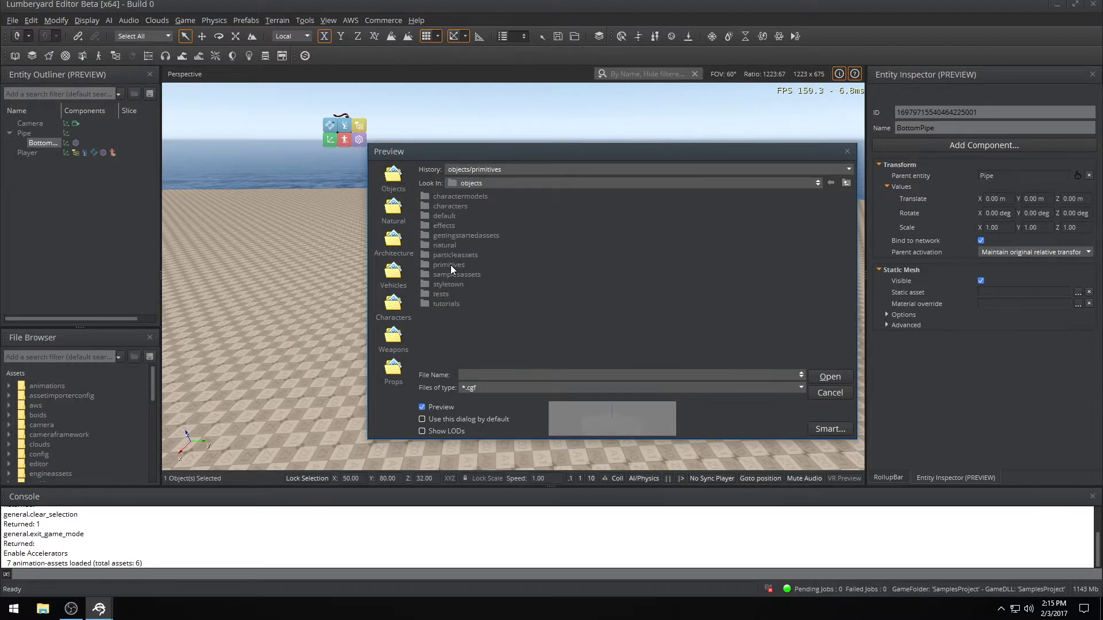
{"action": "double_click", "coordinate": [451, 264]}
{"action": "left_click", "coordinate": [467, 236]}
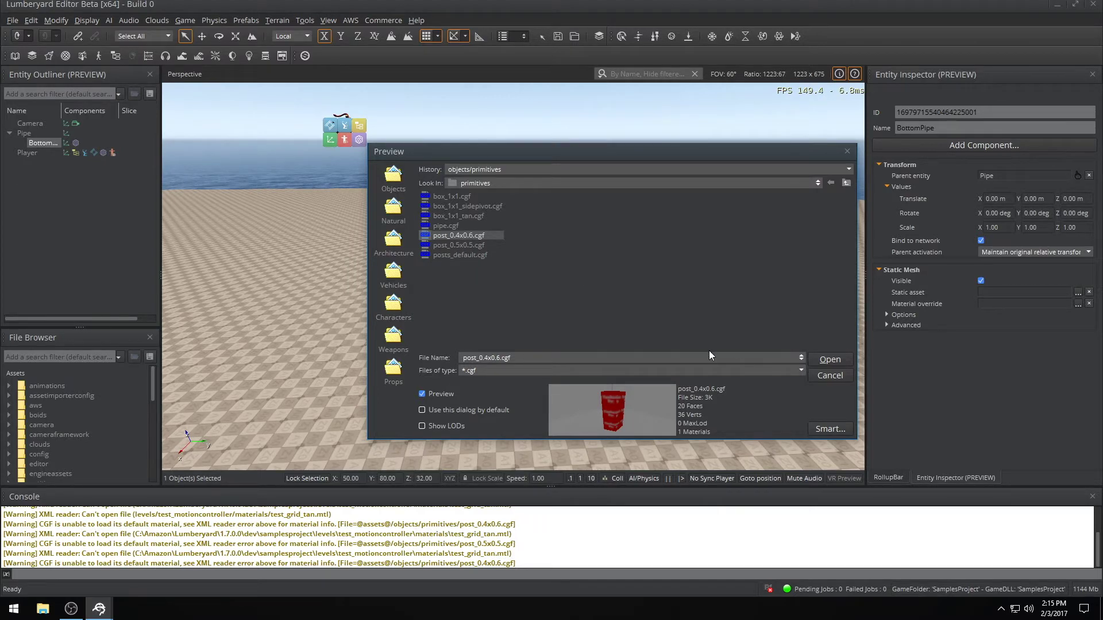
{"action": "left_click", "coordinate": [829, 360]}
Examine the BottomPipe mesh in the viewport from close up and from farther away.
{"action": "scroll", "coordinate": [598, 305], "scroll_direction": "up", "scroll_amount": 3}
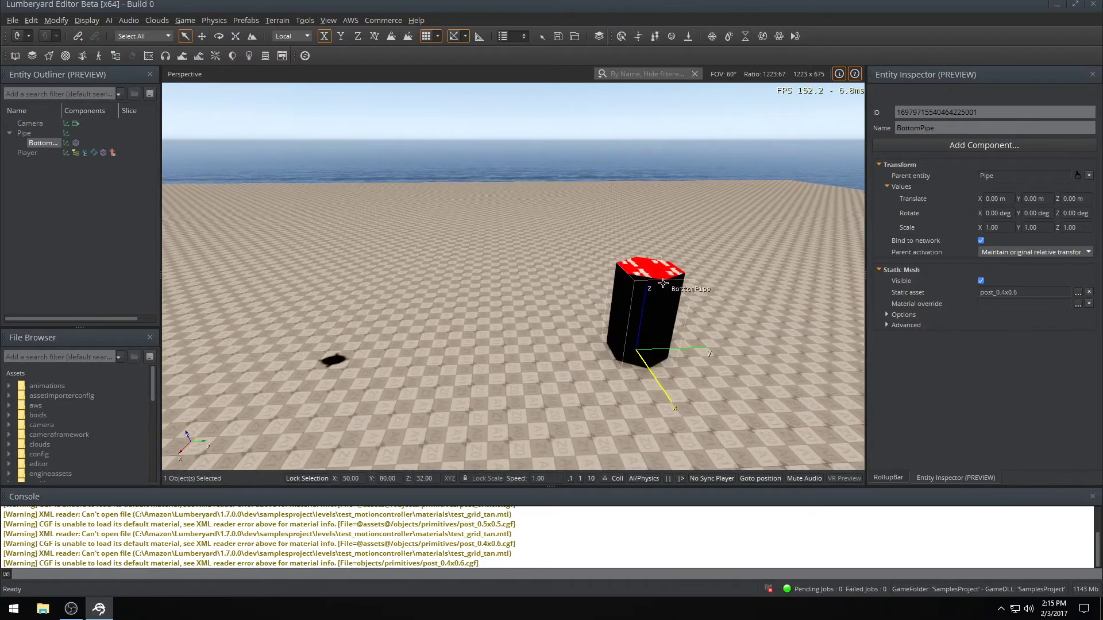
{"action": "key", "text": "z"}
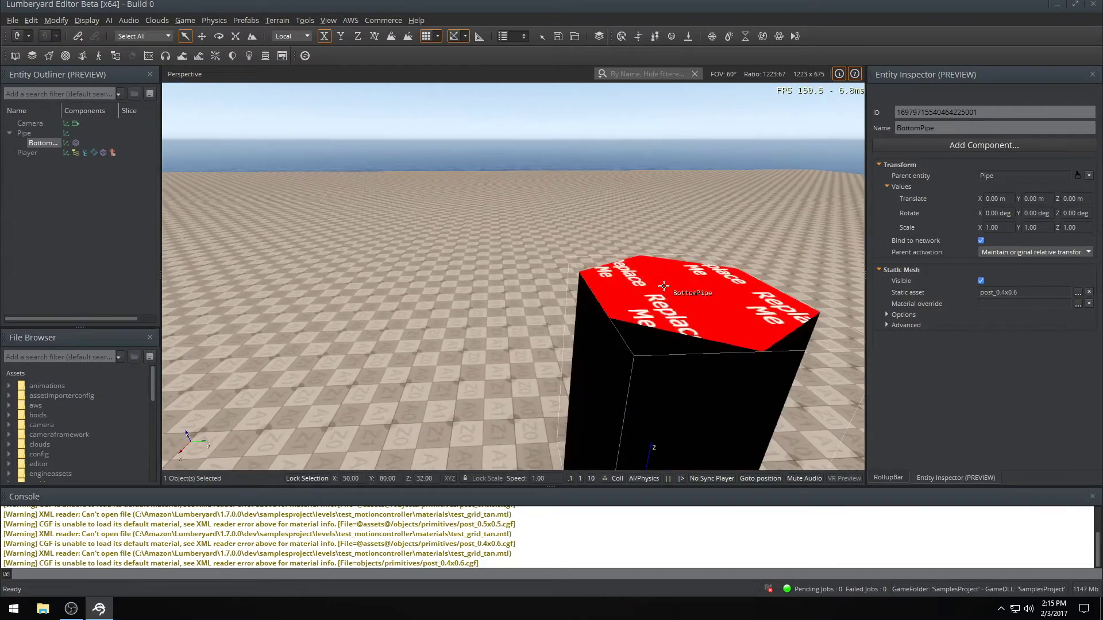
{"action": "scroll", "coordinate": [664, 286], "scroll_direction": "down", "scroll_amount": 2}
{"action": "scroll", "coordinate": [645, 288], "scroll_direction": "down", "scroll_amount": 5}
{"action": "mouse_move", "coordinate": [613, 321]}
{"action": "right_mouse_down"}
{"action": "mouse_move", "coordinate": [617, 310]}
{"action": "mouse_move", "coordinate": [631, 333]}
{"action": "right_mouse_up"}
{"action": "scroll", "coordinate": [617, 310], "scroll_direction": "up", "scroll_amount": 2}
{"action": "scroll", "coordinate": [632, 322], "scroll_direction": "down", "scroll_amount": 2}
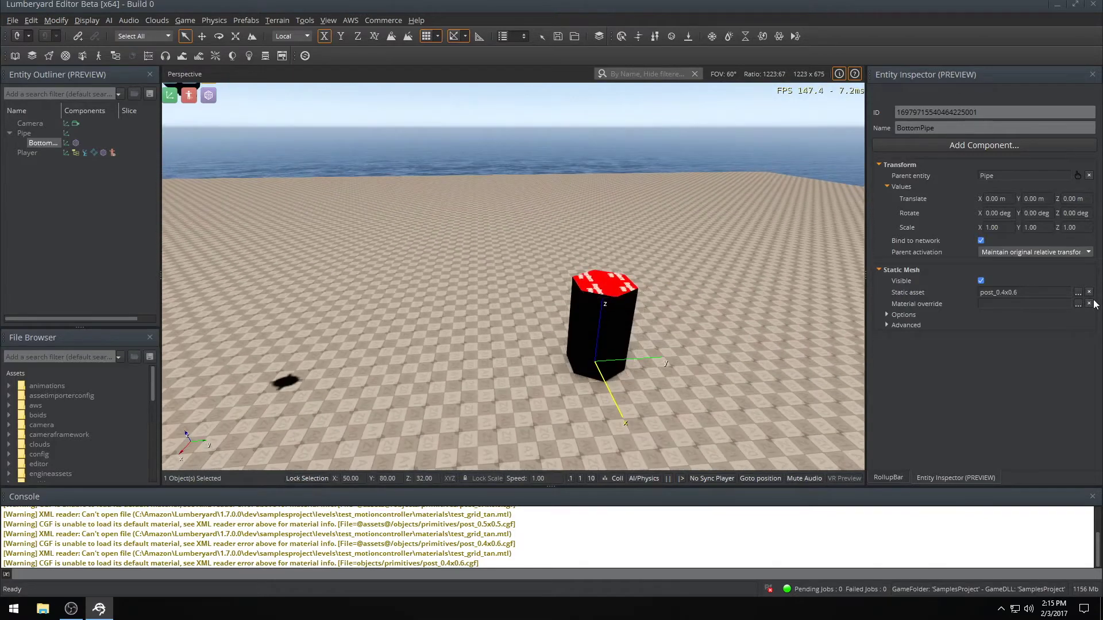
Override BottomPipe's material with greenbox_sample.mtl from the materials/gettingstartedmaterials folder.
{"action": "left_click", "coordinate": [1078, 304]}
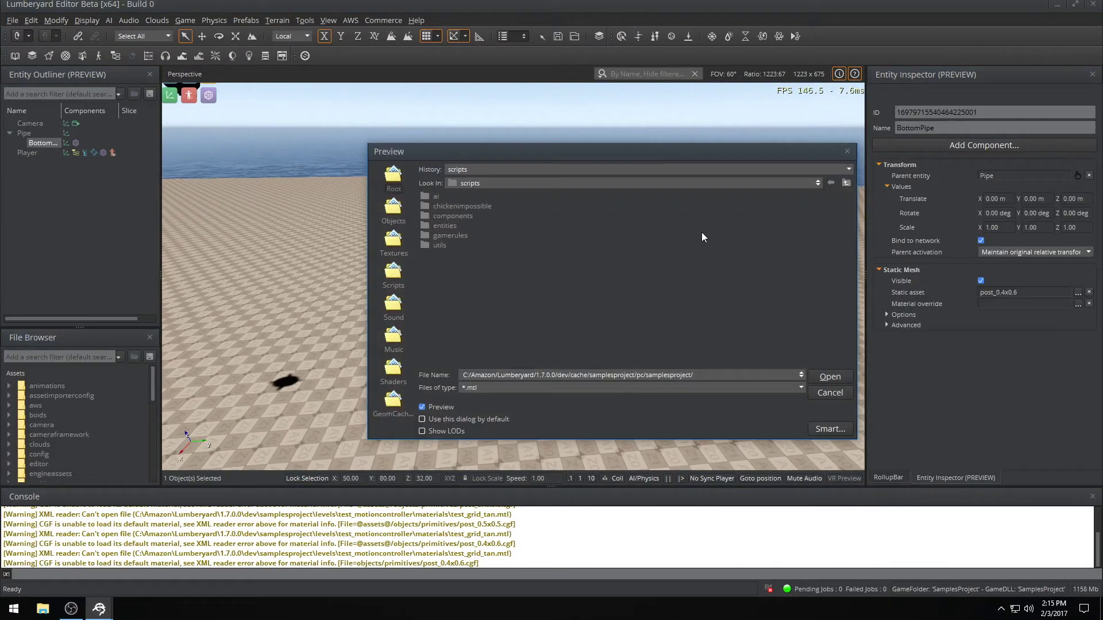
{"action": "left_click", "coordinate": [830, 183]}
{"action": "double_click", "coordinate": [449, 295]}
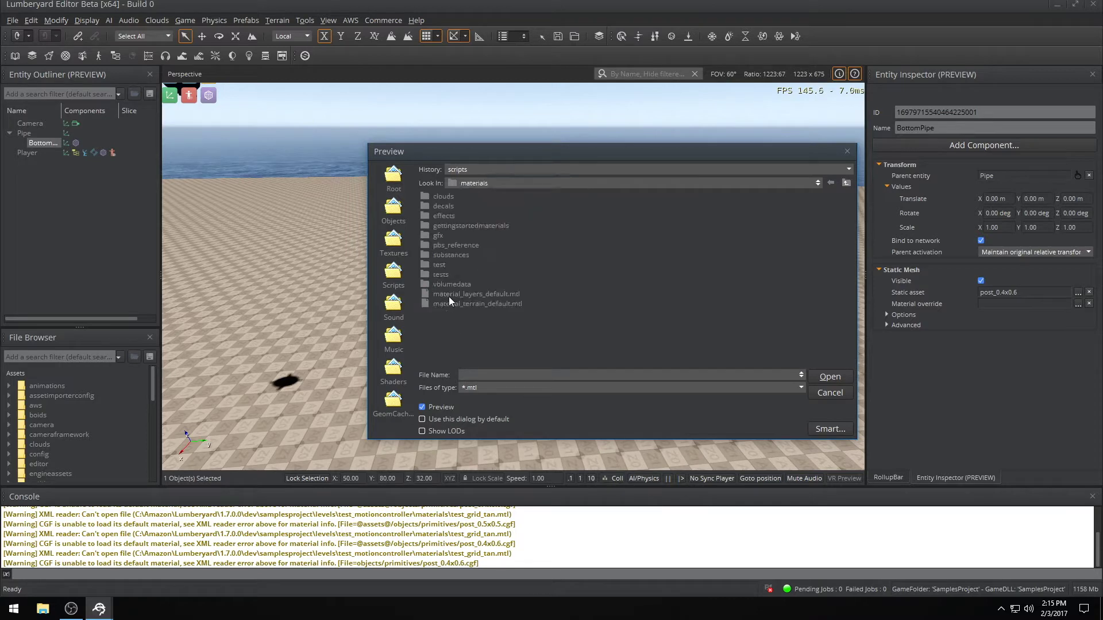
{"action": "double_click", "coordinate": [452, 226]}
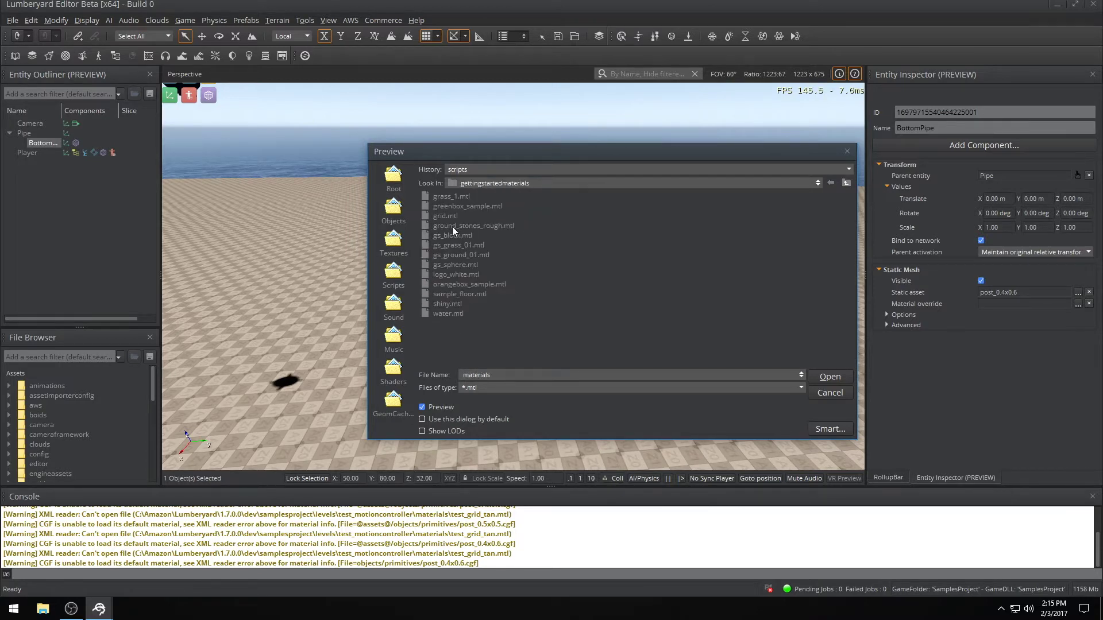
{"action": "left_click", "coordinate": [463, 207]}
{"action": "left_click", "coordinate": [821, 377]}
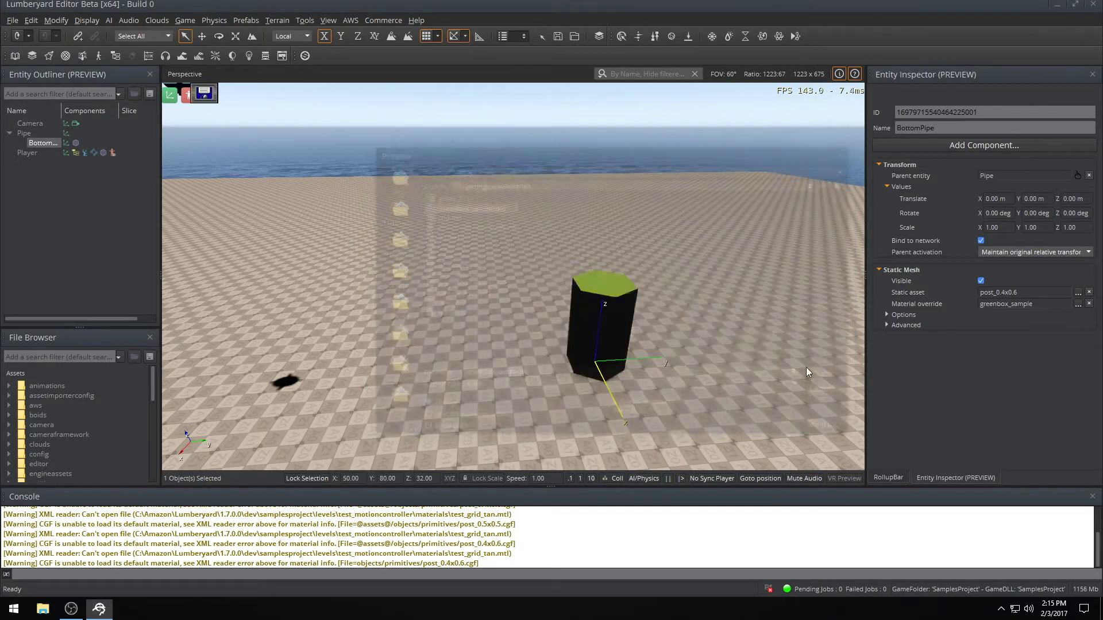
Set BottomPipe's Z scale to 2 to make the post taller.
{"action": "scroll", "coordinate": [568, 308], "scroll_direction": "up", "scroll_amount": 5}
{"action": "right_click_drag", "start_coordinate": [525, 319], "coordinate": [517, 293]}
{"action": "scroll", "coordinate": [525, 320], "scroll_direction": "down", "scroll_amount": 5}
{"action": "scroll", "coordinate": [525, 319], "scroll_direction": "up", "scroll_amount": 4}
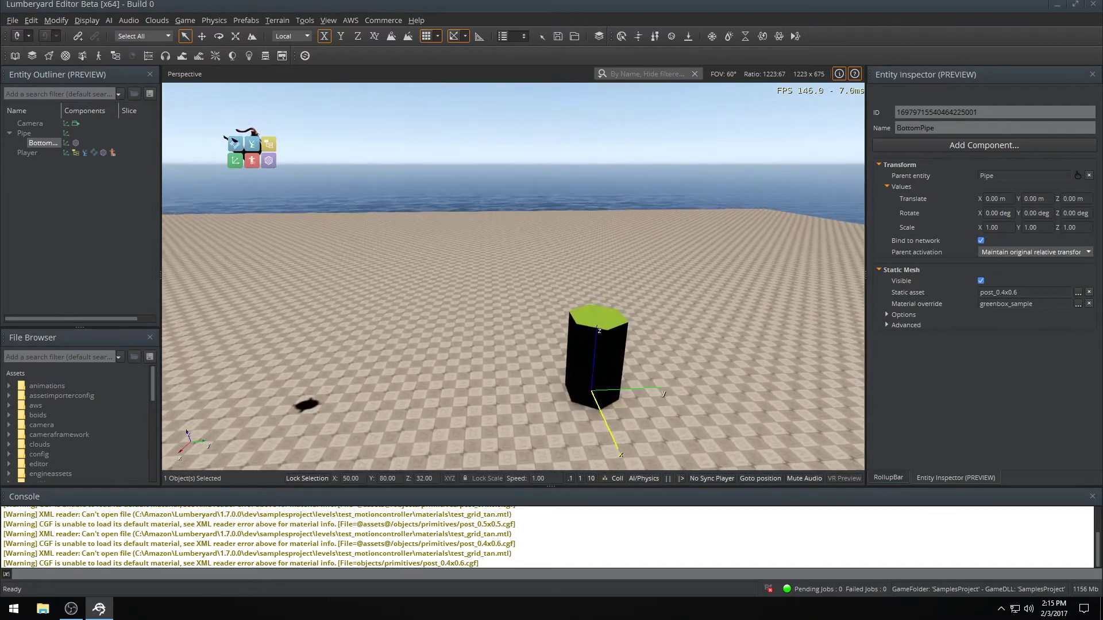
{"action": "scroll", "coordinate": [497, 318], "scroll_direction": "down", "scroll_amount": 2}
{"action": "scroll", "coordinate": [560, 360], "scroll_direction": "down", "scroll_amount": 2}
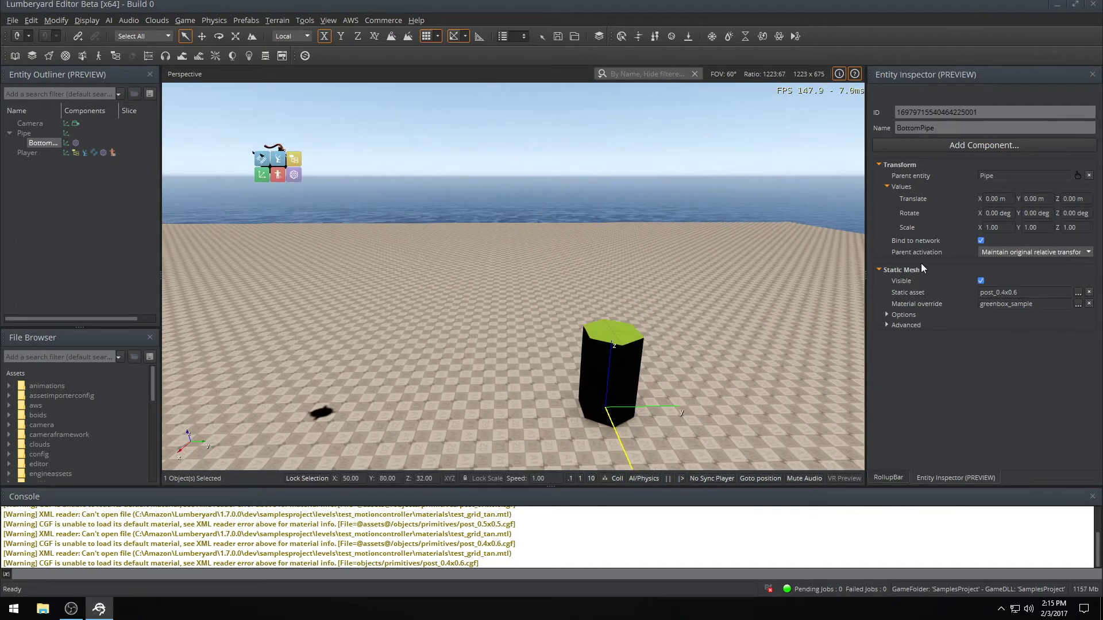
{"action": "left_click", "coordinate": [1083, 226]}
{"action": "type", "text": "2"}
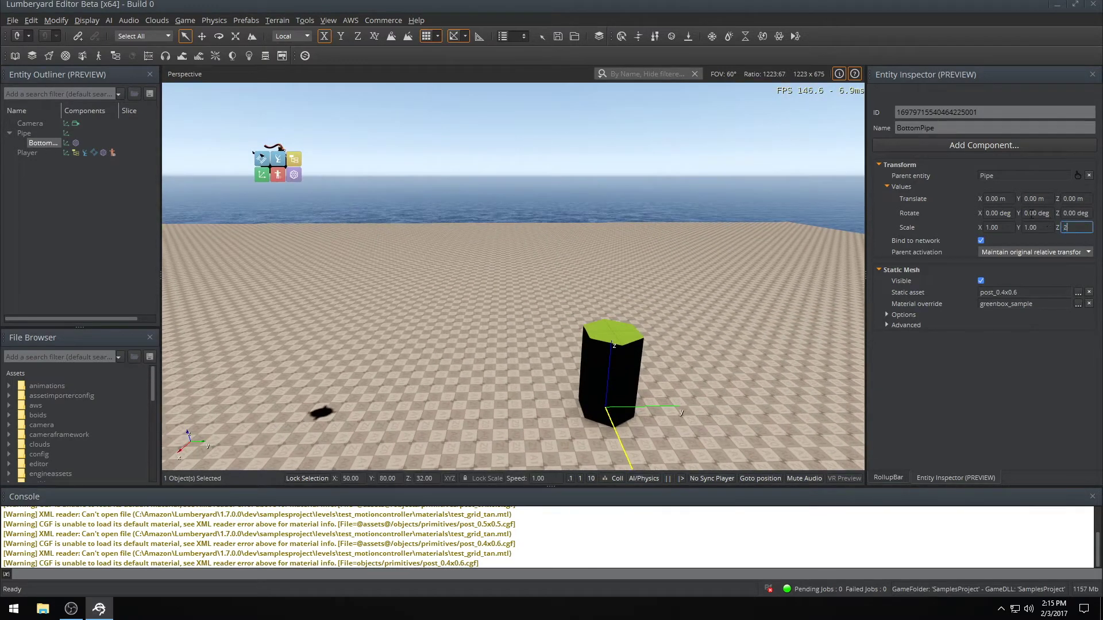
{"action": "key", "text": "Return"}
{"action": "scroll", "coordinate": [560, 217], "scroll_direction": "down", "scroll_amount": 2}
{"action": "right_click_drag", "start_coordinate": [559, 217], "coordinate": [540, 287]}
{"action": "middle_click_drag", "start_coordinate": [540, 213], "coordinate": [493, 321]}
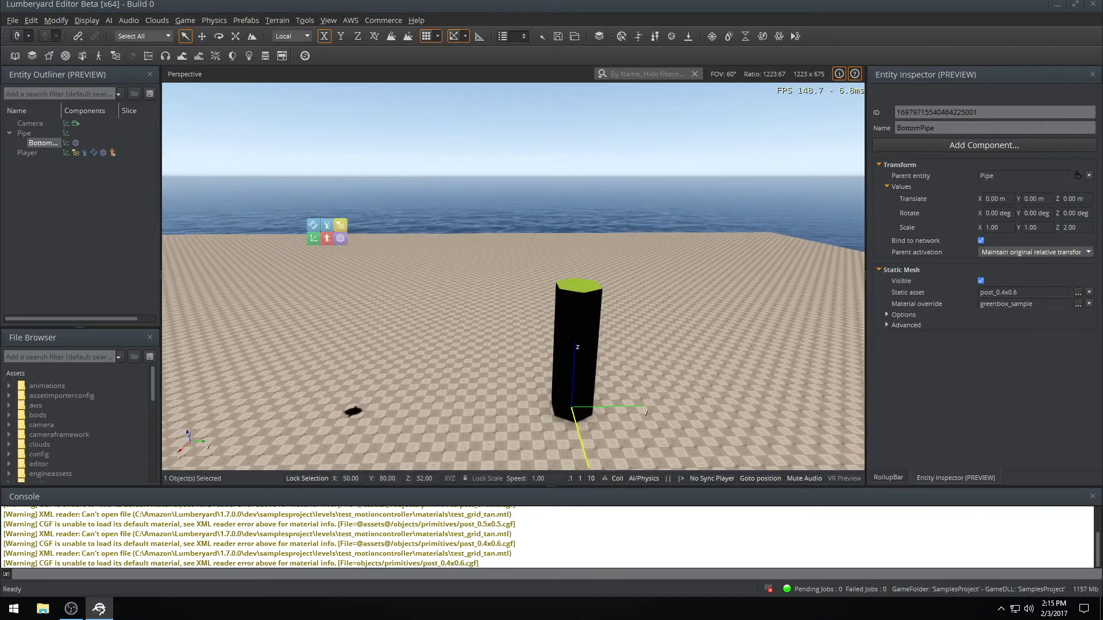
Duplicate the BottomPipe entity under Pipe and rename the copy TopPipe.
{"action": "right_click", "coordinate": [36, 143]}
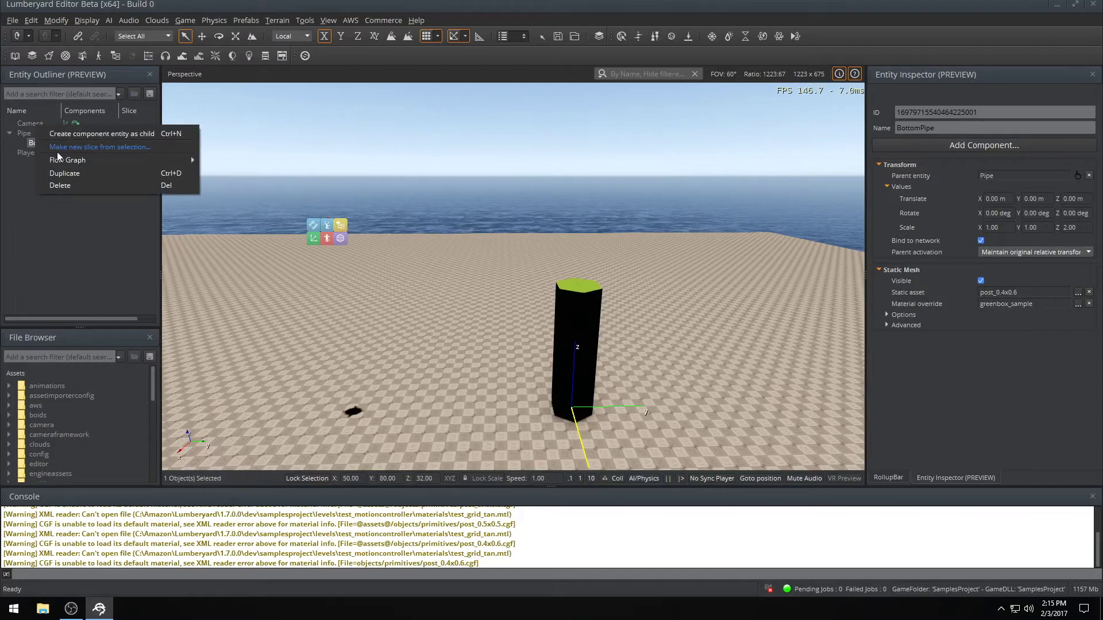
{"action": "left_click", "coordinate": [64, 173]}
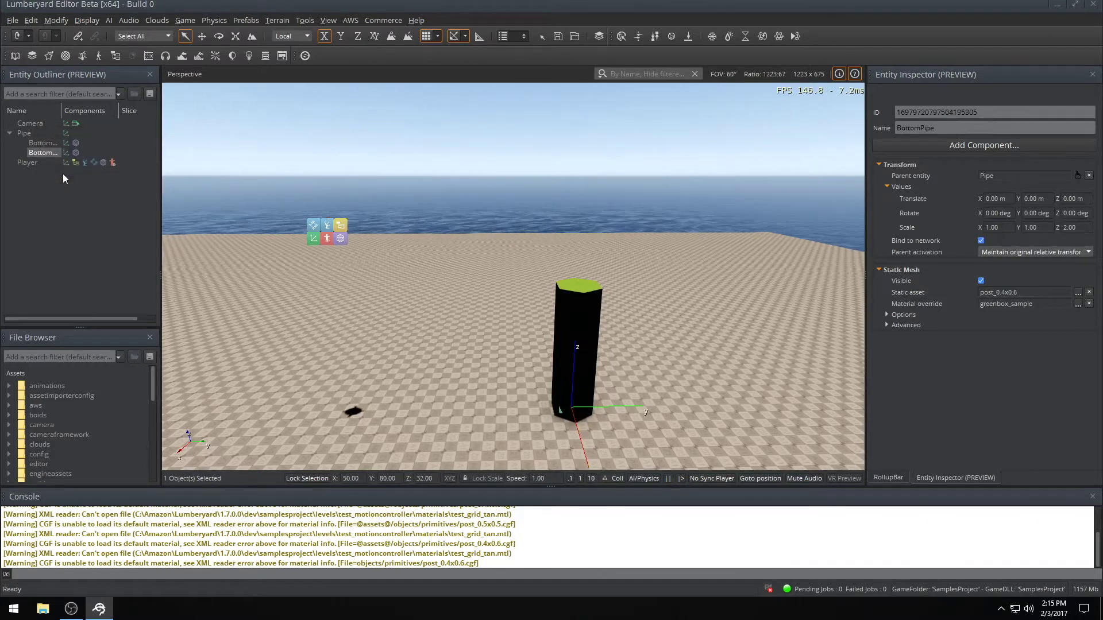
{"action": "left_click", "coordinate": [898, 128]}
{"action": "key", "text": "shift+Right"}
{"action": "key", "text": "shift+Right"}
{"action": "key", "text": "shift+Right"}
{"action": "key", "text": "shift+Right"}
{"action": "key", "text": "shift+Right"}
{"action": "key", "text": "shift+Right"}
{"action": "type", "text": "Top"}
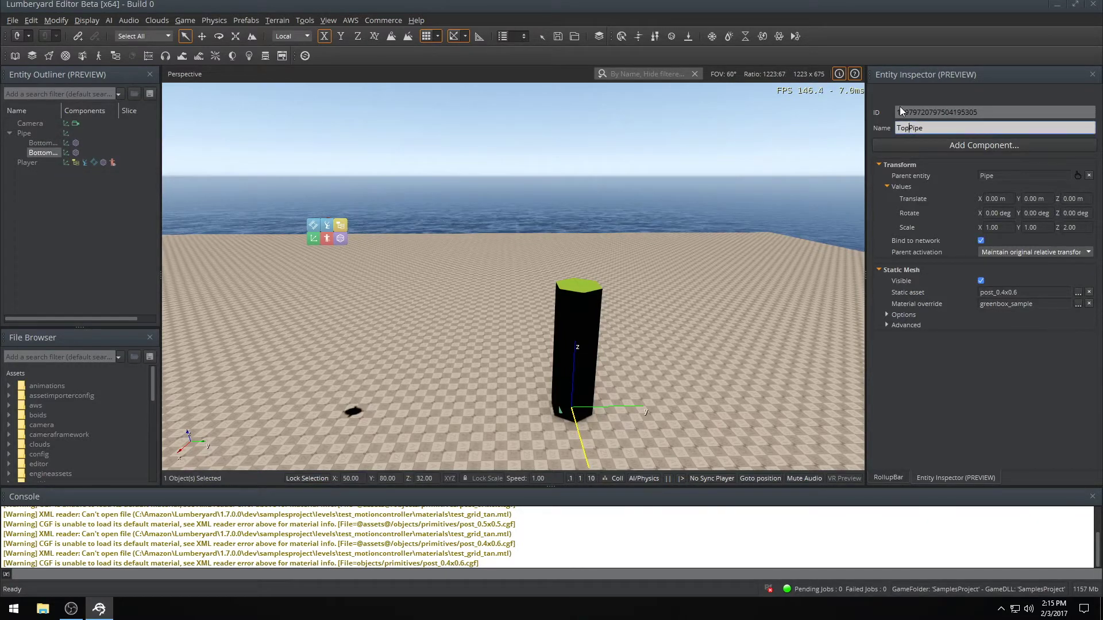
{"action": "key", "text": "End"}
{"action": "type", "text": "23"}
{"action": "key", "text": "Return"}
Move TopPipe straight up along Z to 9 m above its parent, leaving a gap over BottomPipe.
{"action": "left_click", "coordinate": [580, 312]}
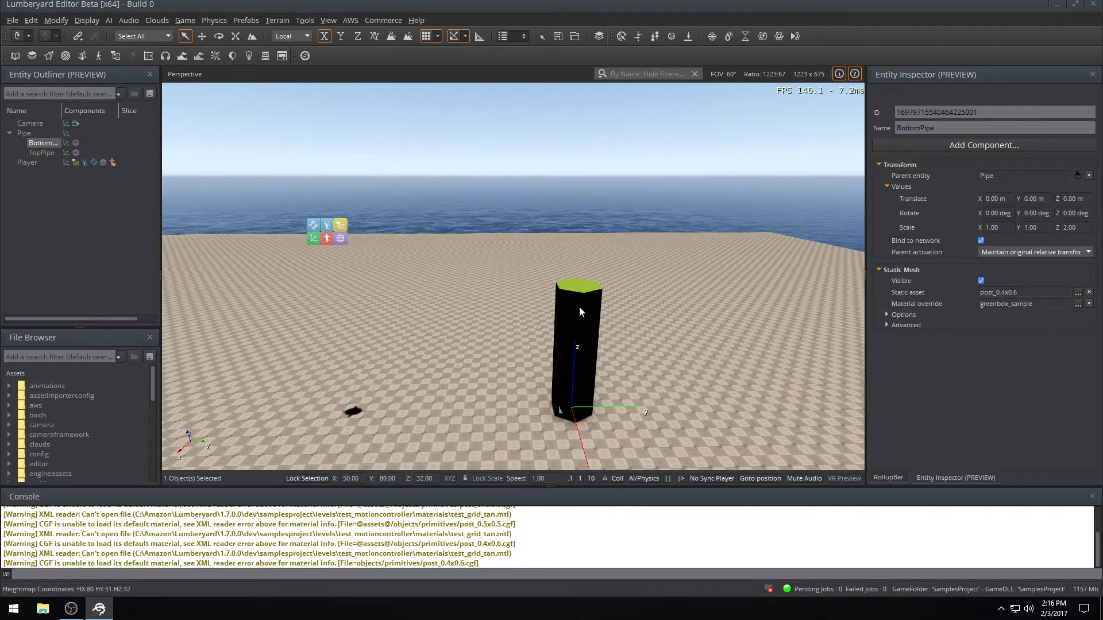
{"action": "left_click", "coordinate": [36, 153]}
{"action": "key", "text": "2"}
{"action": "left_click_drag", "start_coordinate": [574, 360], "coordinate": [579, 123]}
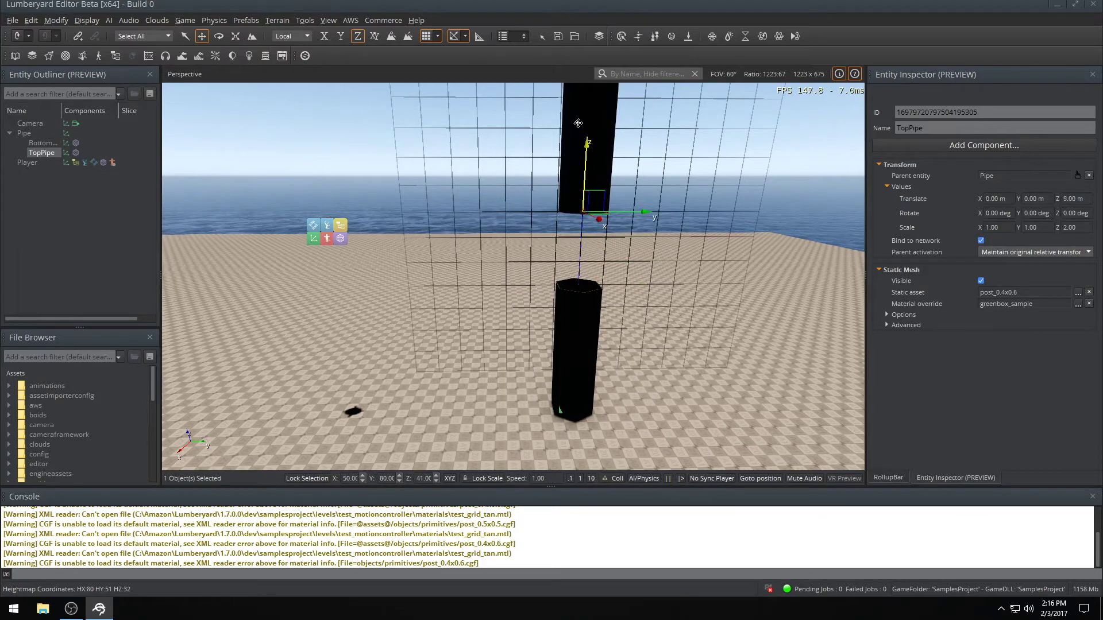
{"action": "key", "text": "s"}
{"action": "mouse_move", "coordinate": [497, 207]}
{"action": "right_mouse_down"}
{"action": "mouse_move", "coordinate": [481, 264]}
{"action": "mouse_move", "coordinate": [484, 225]}
{"action": "right_mouse_up"}
{"action": "key", "text": "w"}
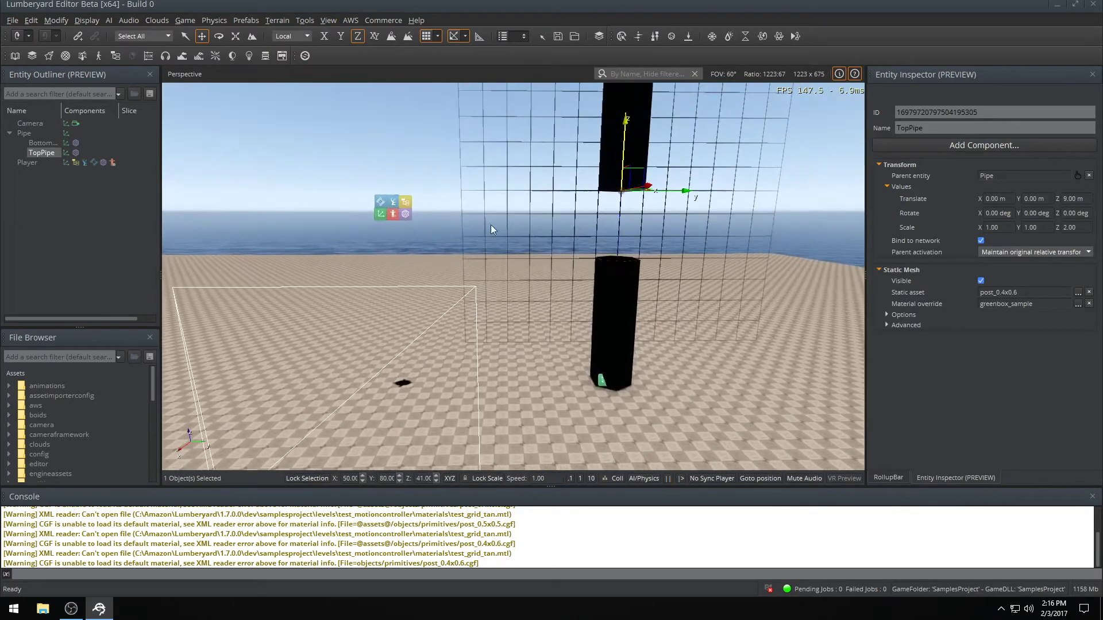
Try moving the Pipe parent entity along its Y axis toward the player, and undo the move.
{"action": "left_click", "coordinate": [27, 133]}
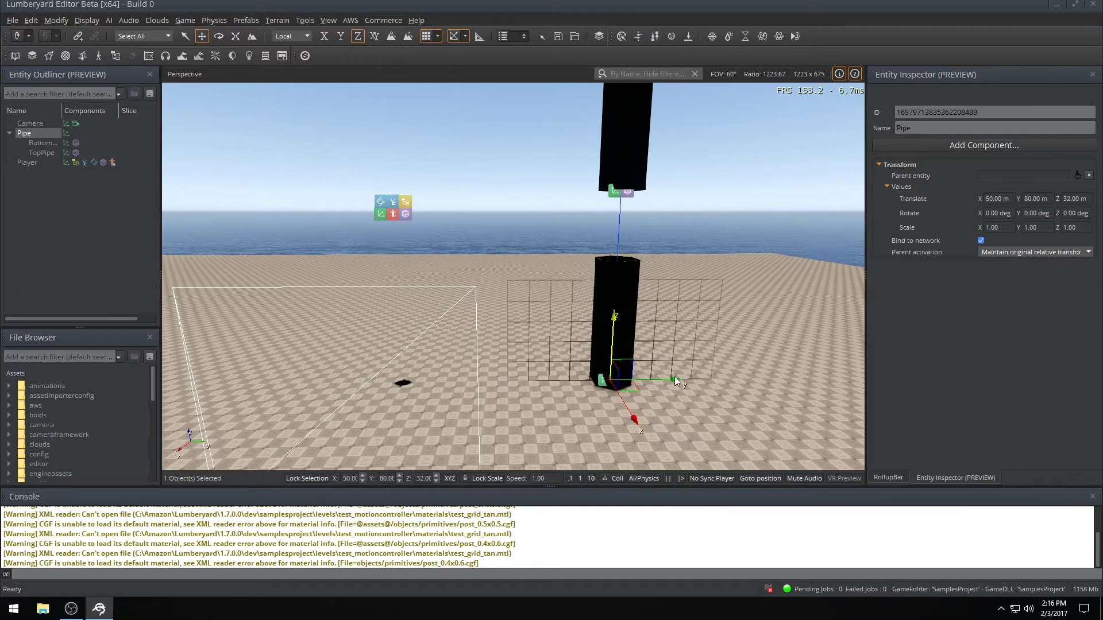
{"action": "left_click_drag", "start_coordinate": [674, 377], "coordinate": [501, 369]}
{"action": "key", "text": "ctrl+z"}
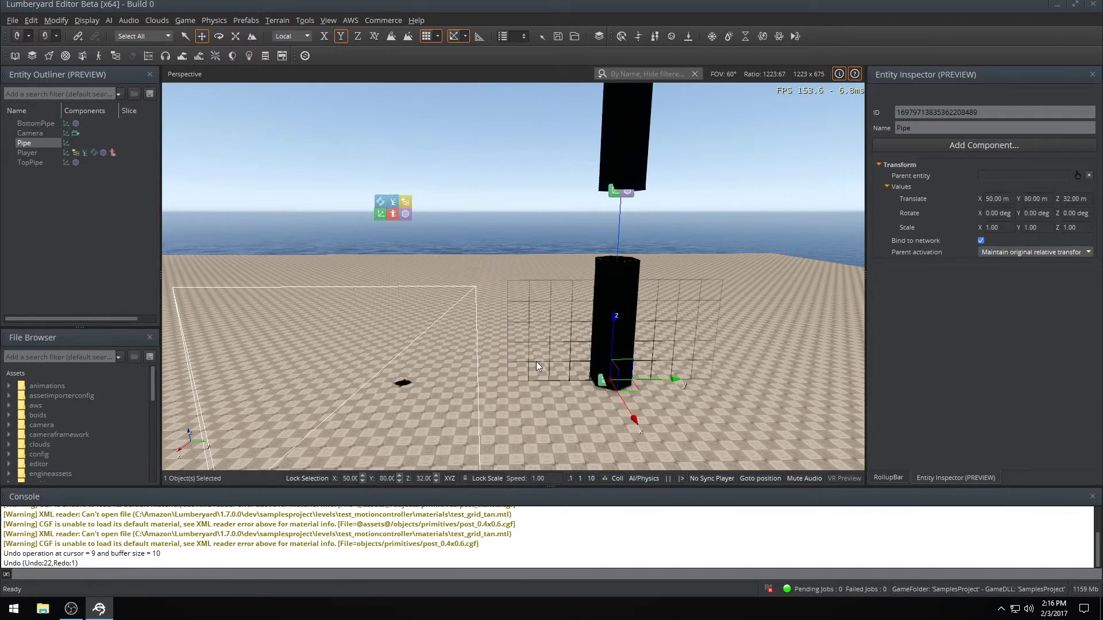
Parent TopPipe and BottomPipe to the Pipe entity again and select Pipe.
{"action": "middle_click_drag", "start_coordinate": [474, 258], "coordinate": [501, 282]}
{"action": "right_click_drag", "start_coordinate": [474, 257], "coordinate": [481, 265]}
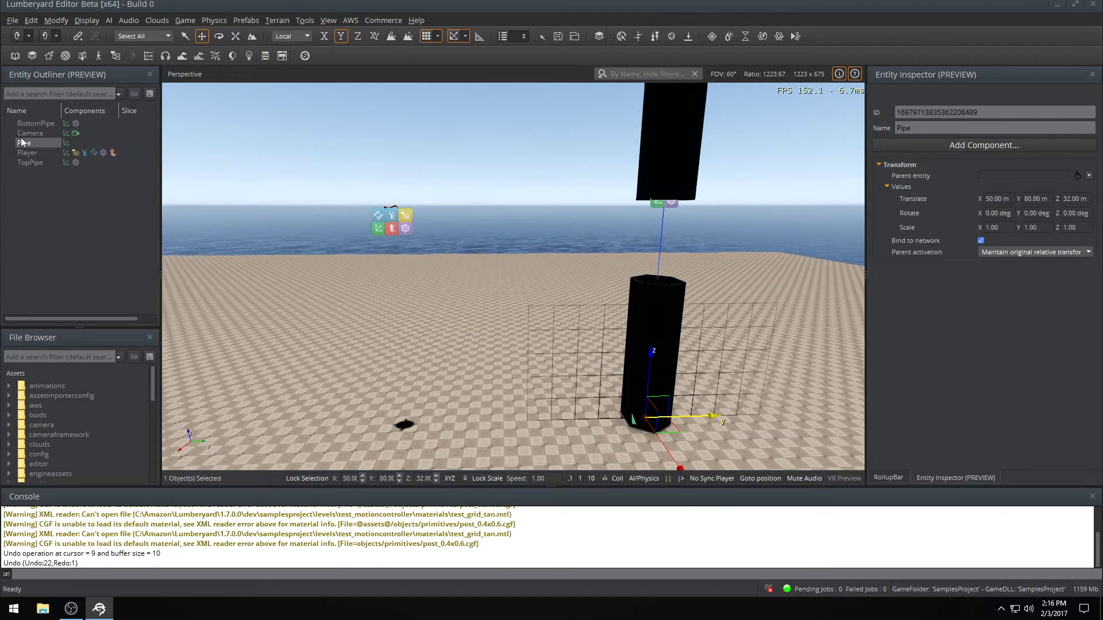
{"action": "left_click", "coordinate": [29, 163]}
{"action": "left_click", "coordinate": [36, 123], "text": "ctrl"}
{"action": "left_click_drag", "start_coordinate": [36, 123], "coordinate": [34, 141]}
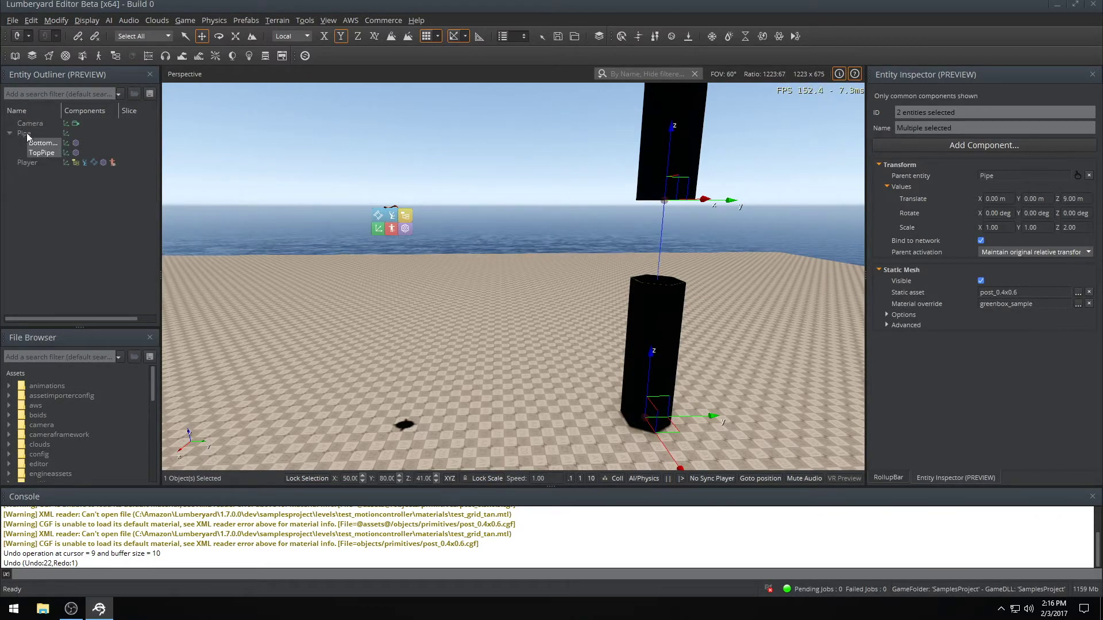
{"action": "left_click", "coordinate": [28, 132]}
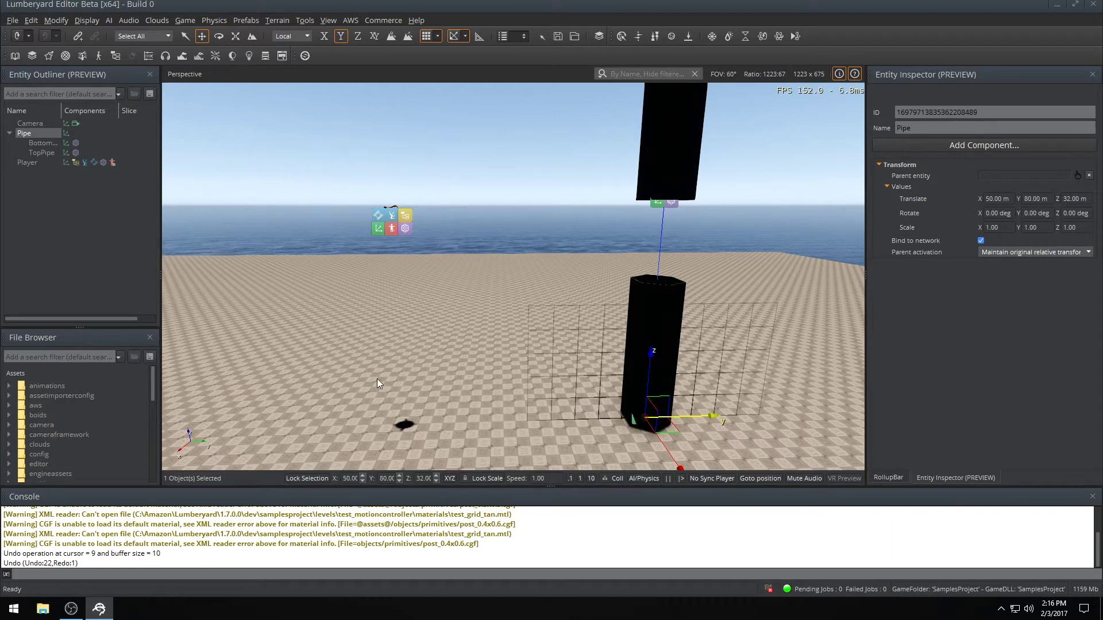
{"action": "middle_click_drag", "start_coordinate": [377, 378], "coordinate": [359, 391]}
{"action": "right_click_drag", "start_coordinate": [380, 349], "coordinate": [405, 357]}
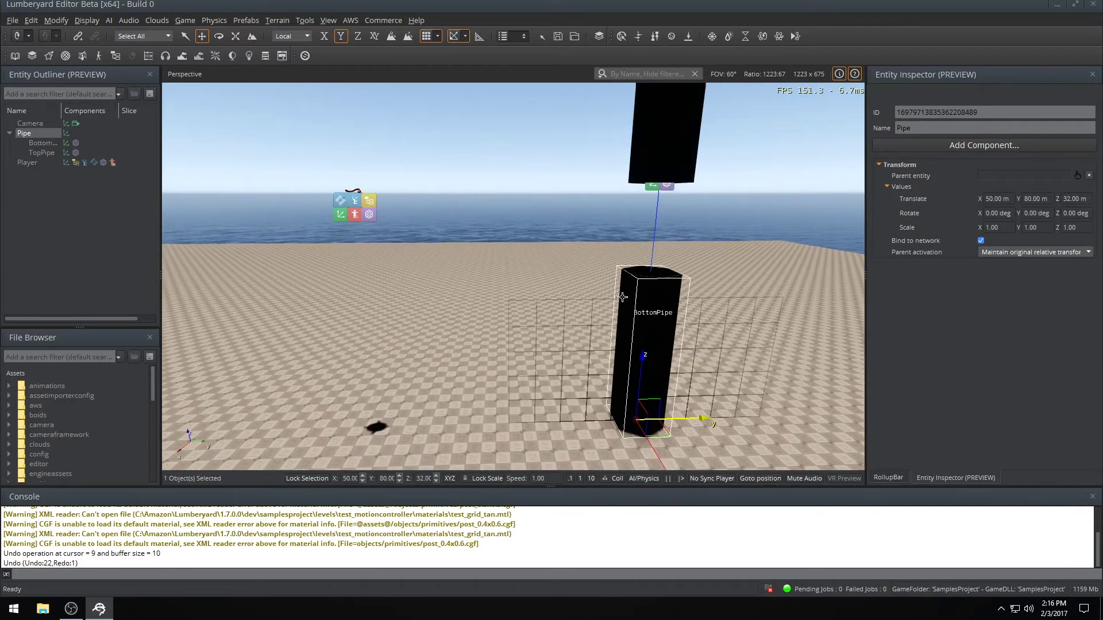
{"action": "scroll", "coordinate": [463, 421], "scroll_direction": "up", "scroll_amount": 5}
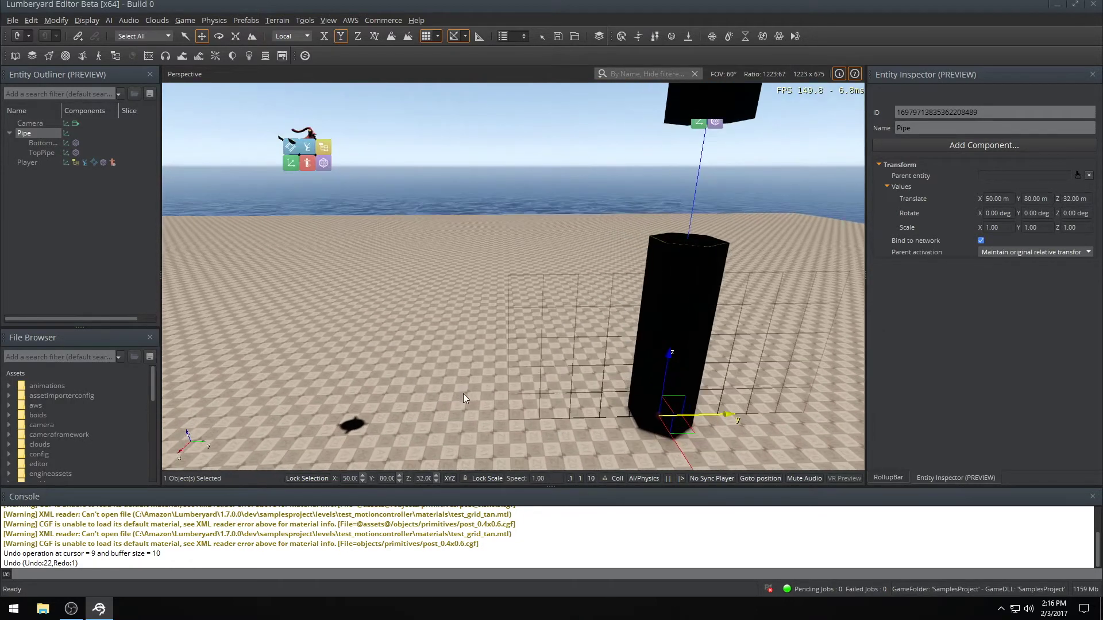
{"action": "left_click", "coordinate": [506, 425]}
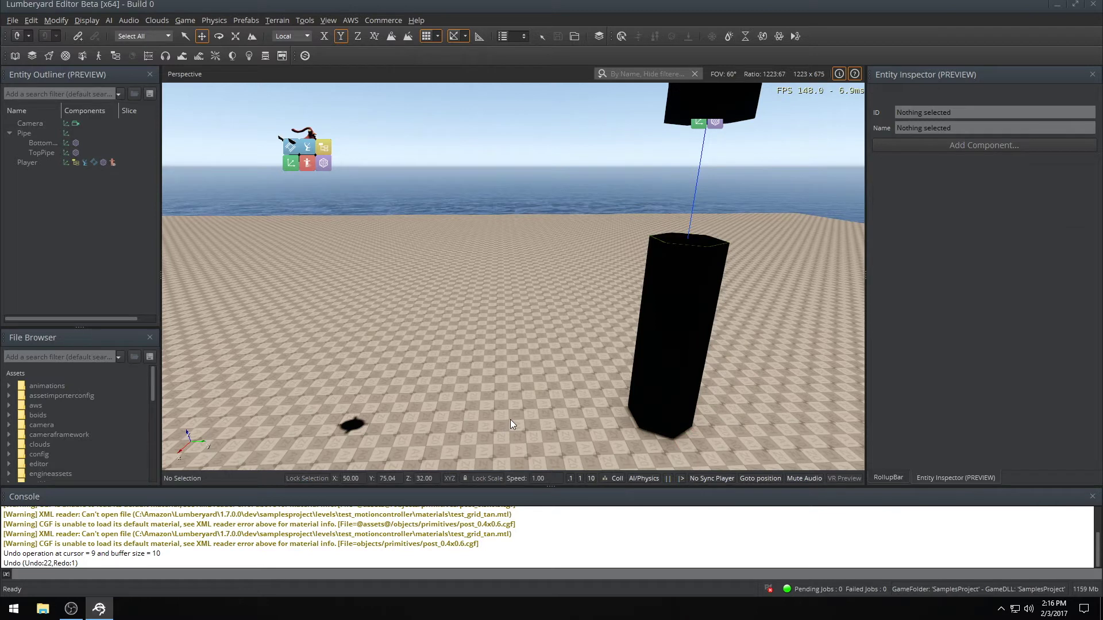
{"action": "right_click", "coordinate": [510, 419]}
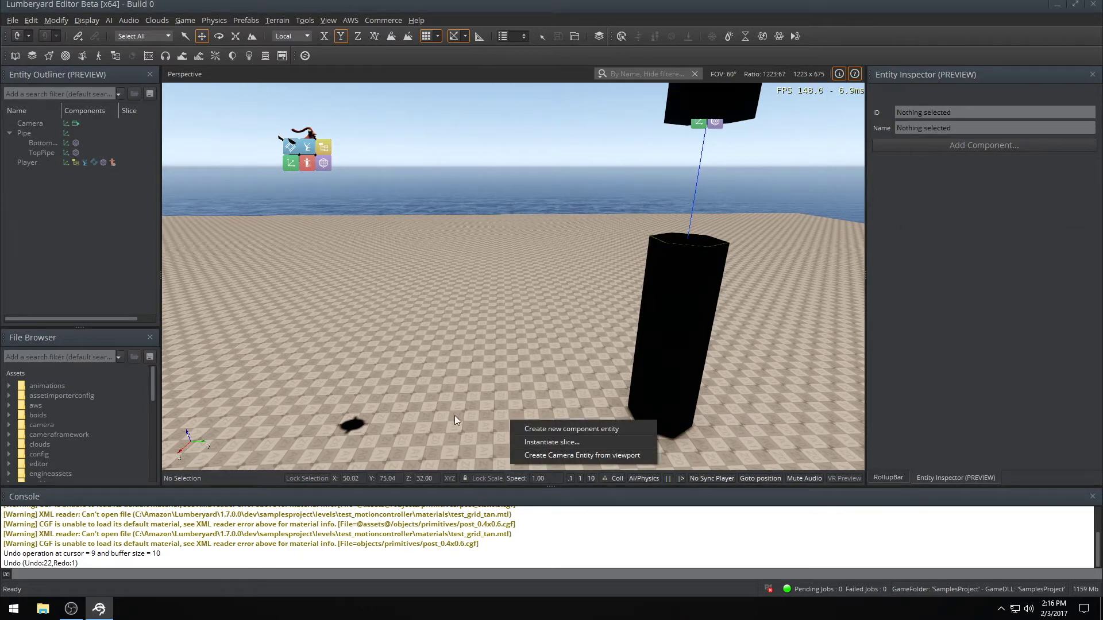
{"action": "left_click", "coordinate": [499, 421]}
{"action": "right_click", "coordinate": [508, 420]}
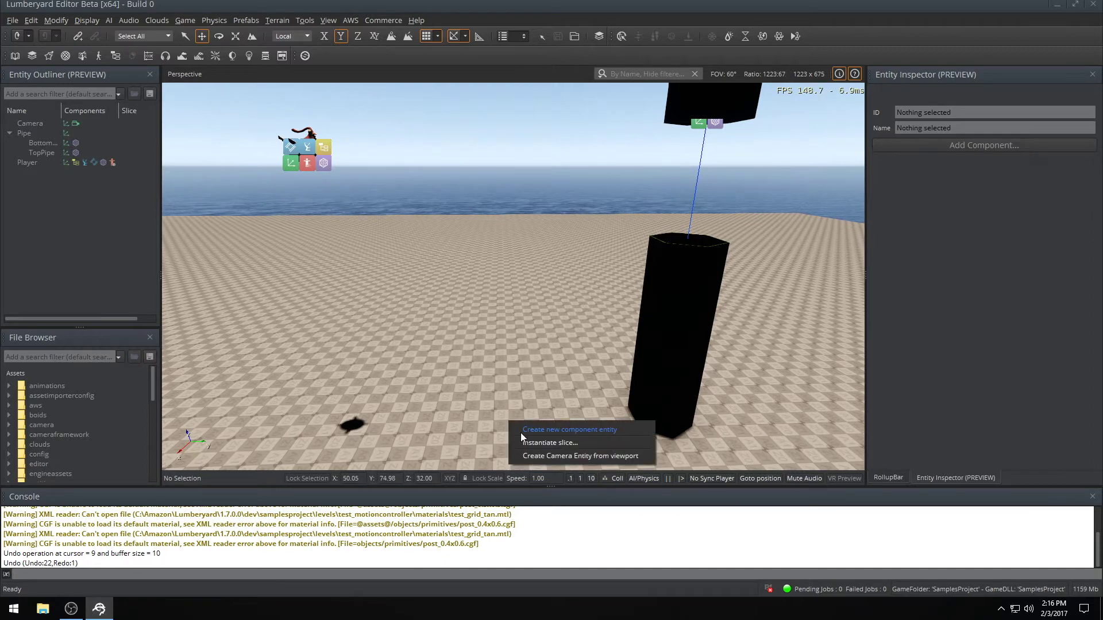
Place an AI TagPoint on the ground between the player and the pipe at about X 50, Y 75, Z 32.
{"action": "left_click", "coordinate": [888, 478]}
{"action": "left_click", "coordinate": [888, 477]}
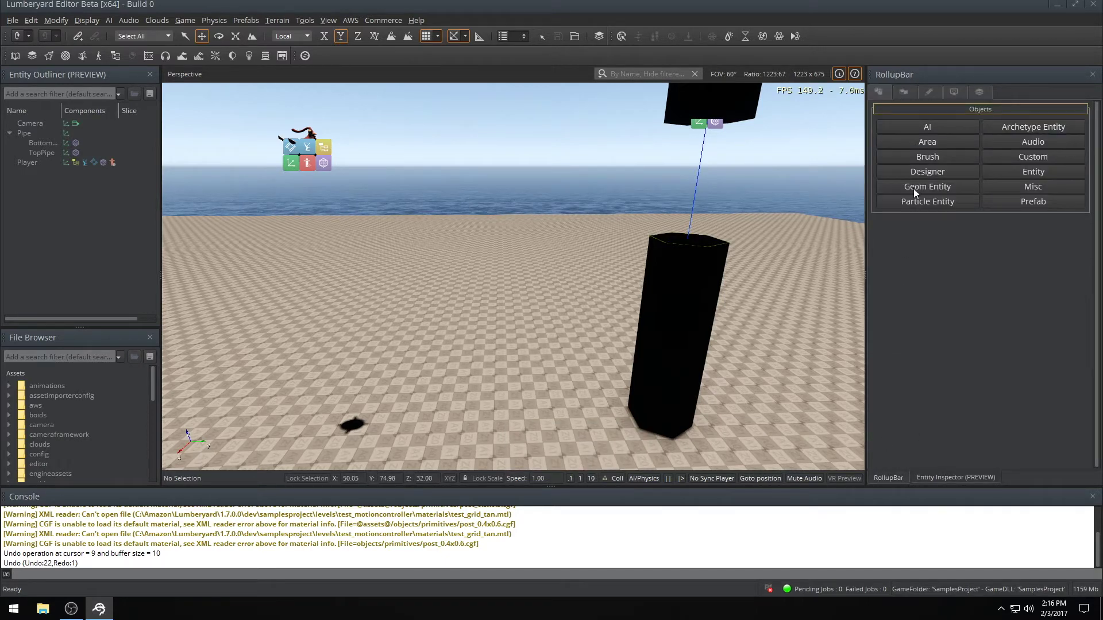
{"action": "left_click", "coordinate": [928, 125]}
{"action": "left_click", "coordinate": [1001, 312]}
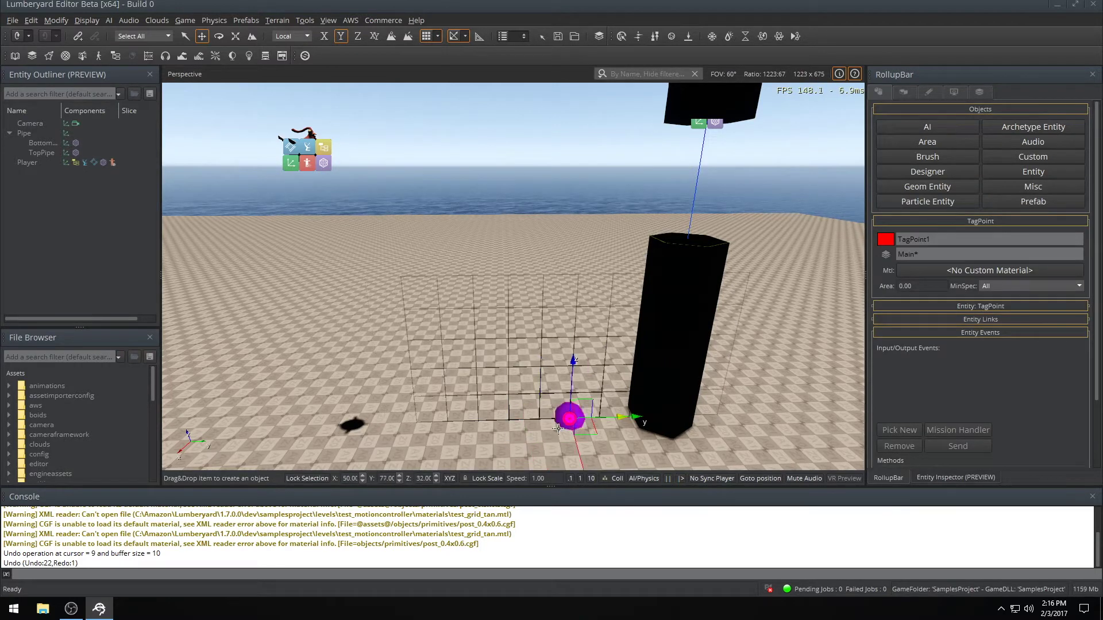
{"action": "left_click", "coordinate": [508, 418]}
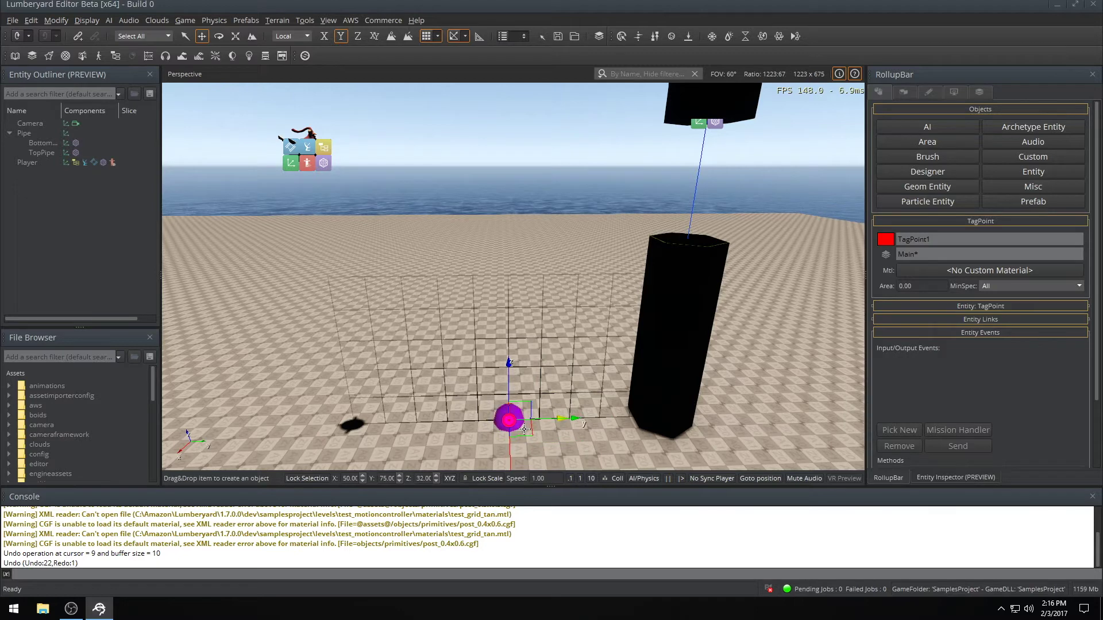
Examine the tag point's Y coordinate and its placement relative to the player and the pipes.
{"action": "scroll", "coordinate": [507, 418], "scroll_direction": "down", "scroll_amount": 3}
{"action": "key", "text": "w"}
{"action": "right_click_drag", "start_coordinate": [440, 407], "coordinate": [386, 463]}
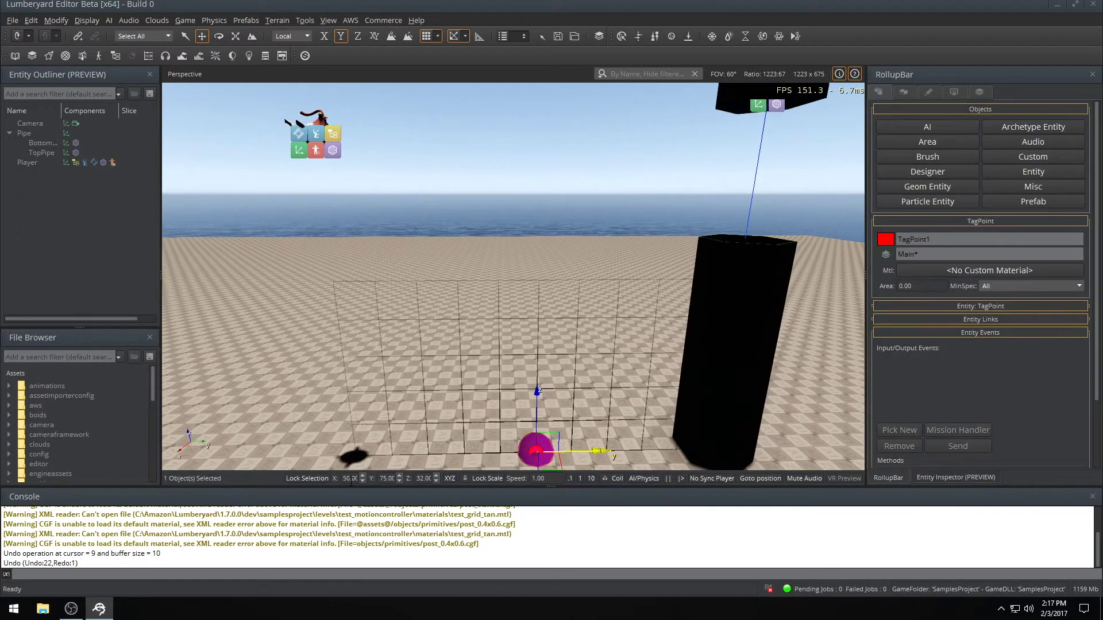
{"action": "left_click", "coordinate": [380, 479]}
{"action": "right_click_drag", "start_coordinate": [603, 394], "coordinate": [619, 435]}
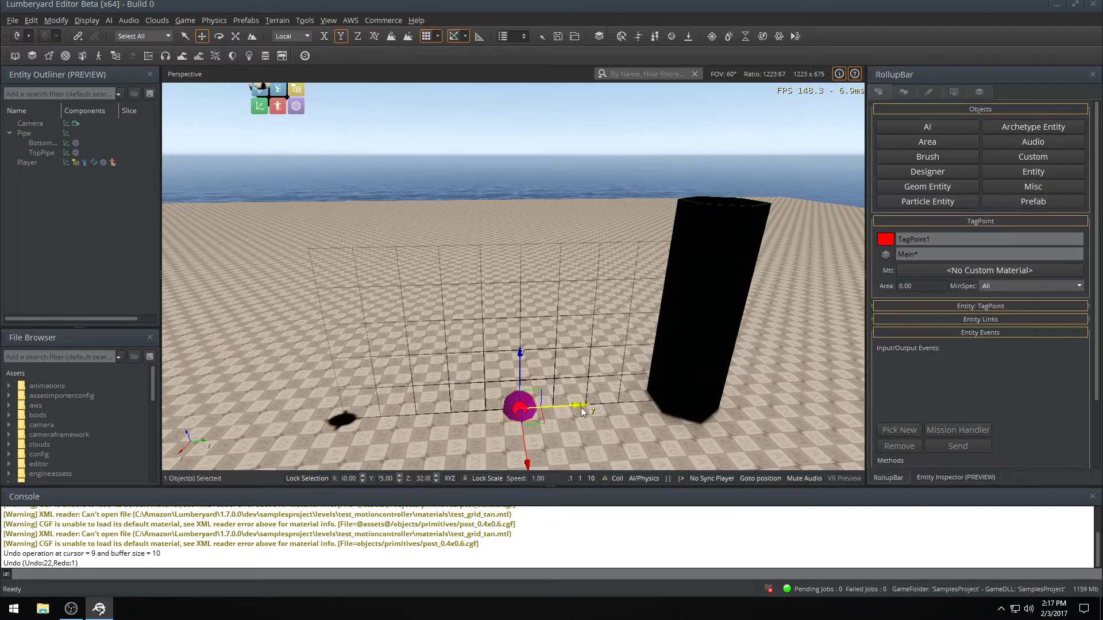
{"action": "mouse_move", "coordinate": [583, 406]}
{"action": "left_mouse_down"}
{"action": "mouse_move", "coordinate": [743, 396]}
{"action": "mouse_move", "coordinate": [583, 406]}
{"action": "left_mouse_up"}
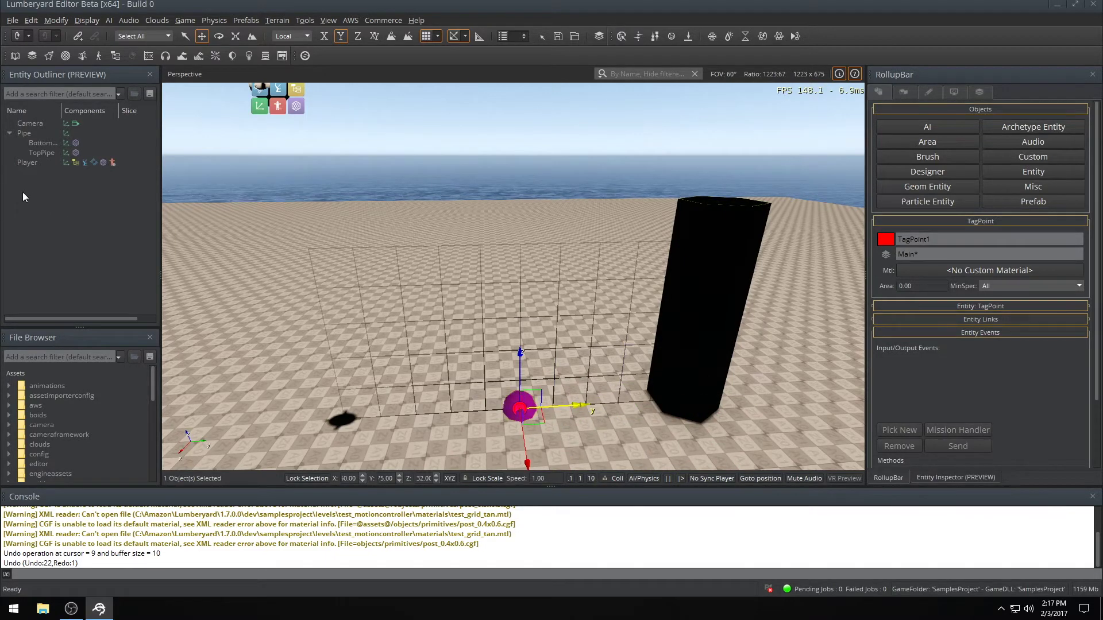
{"action": "scroll", "coordinate": [315, 277], "scroll_direction": "down", "scroll_amount": 5}
{"action": "middle_click_drag", "start_coordinate": [332, 250], "coordinate": [338, 238]}
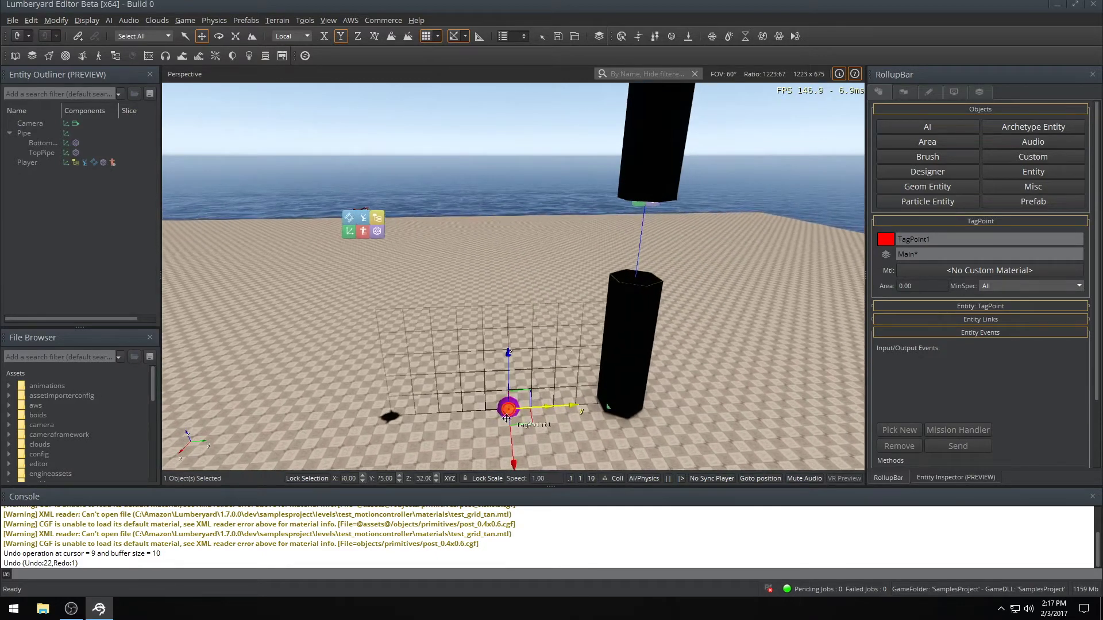
Add a flow graph named PipeMover to the Pipe entity.
{"action": "right_click", "coordinate": [24, 132]}
{"action": "mouse_move", "coordinate": [58, 154]}
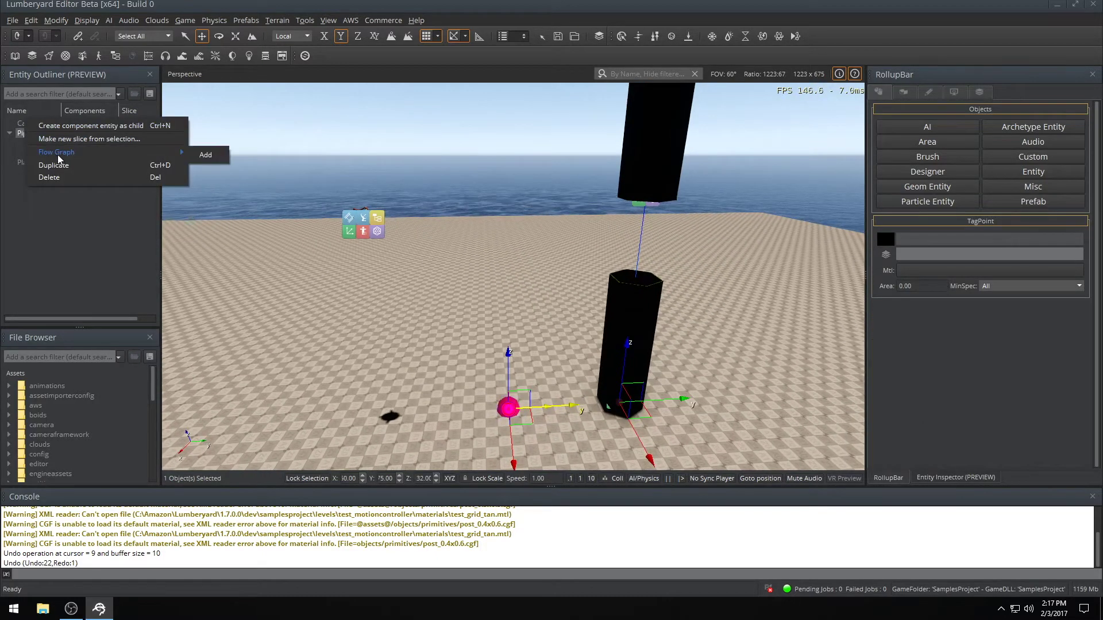
{"action": "left_click", "coordinate": [204, 155]}
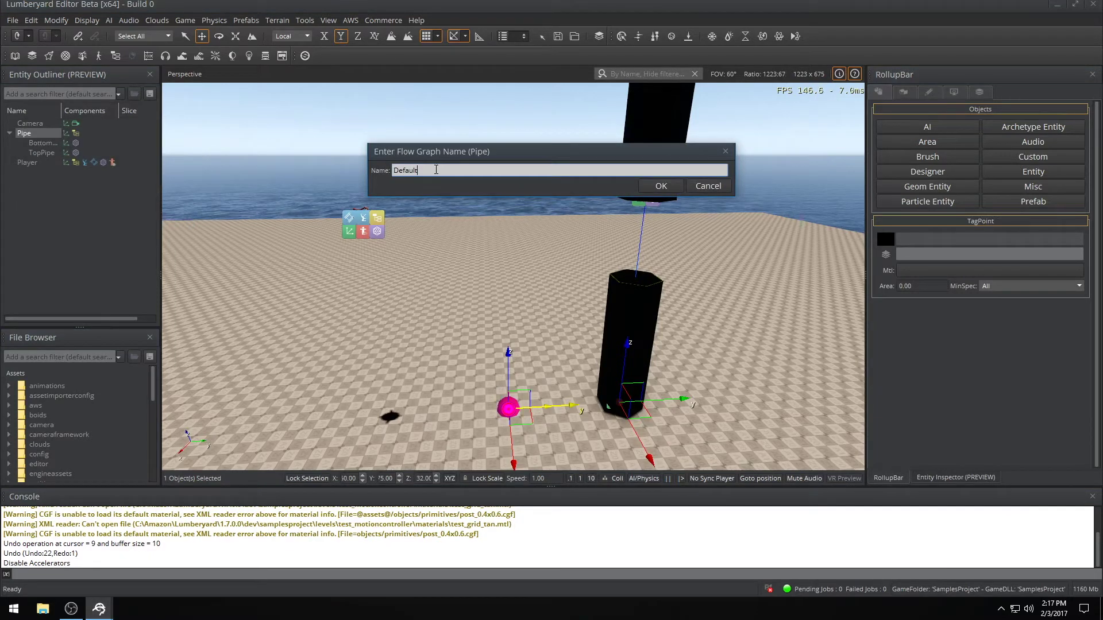
{"action": "type", "text": "PipeMover"}
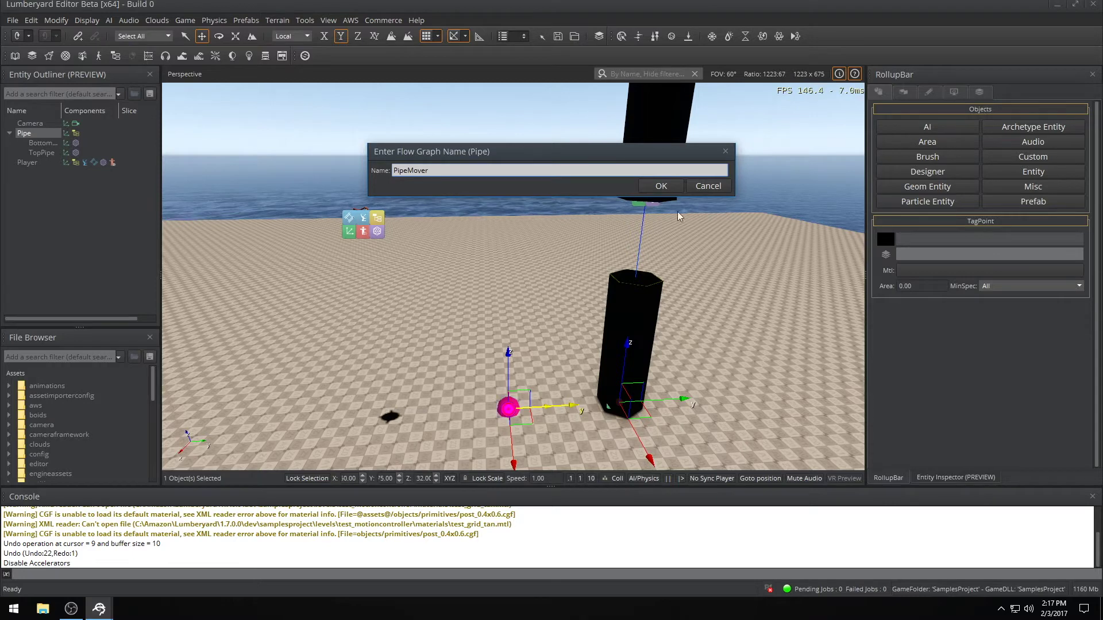
{"action": "left_click", "coordinate": [661, 185]}
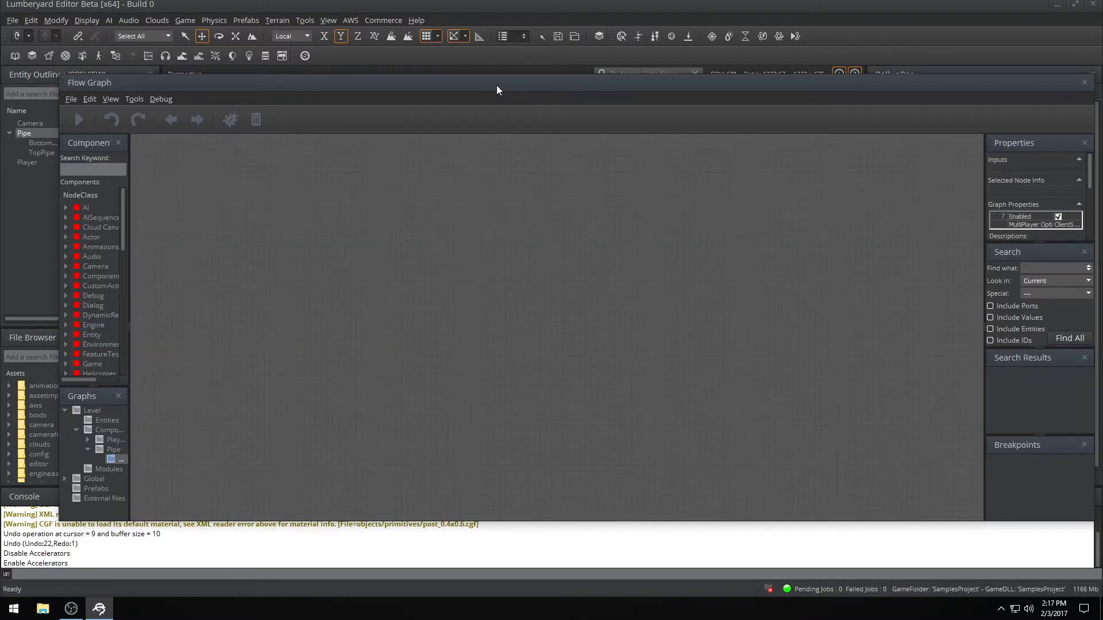
Add a Game:Start node and a Math:SetNumber node to the PipeMover flow graph.
{"action": "mouse_move", "coordinate": [475, 82]}
{"action": "left_mouse_down"}
{"action": "mouse_move", "coordinate": [454, 78]}
{"action": "mouse_move", "coordinate": [464, 80]}
{"action": "left_mouse_up"}
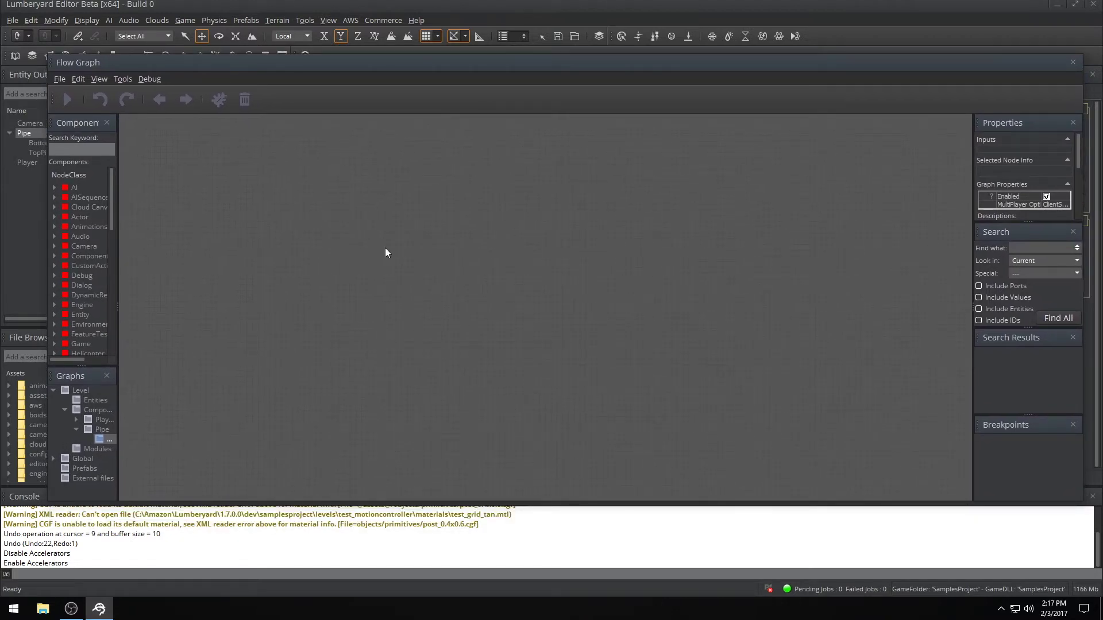
{"action": "right_click", "coordinate": [339, 257]}
{"action": "left_click", "coordinate": [380, 322]}
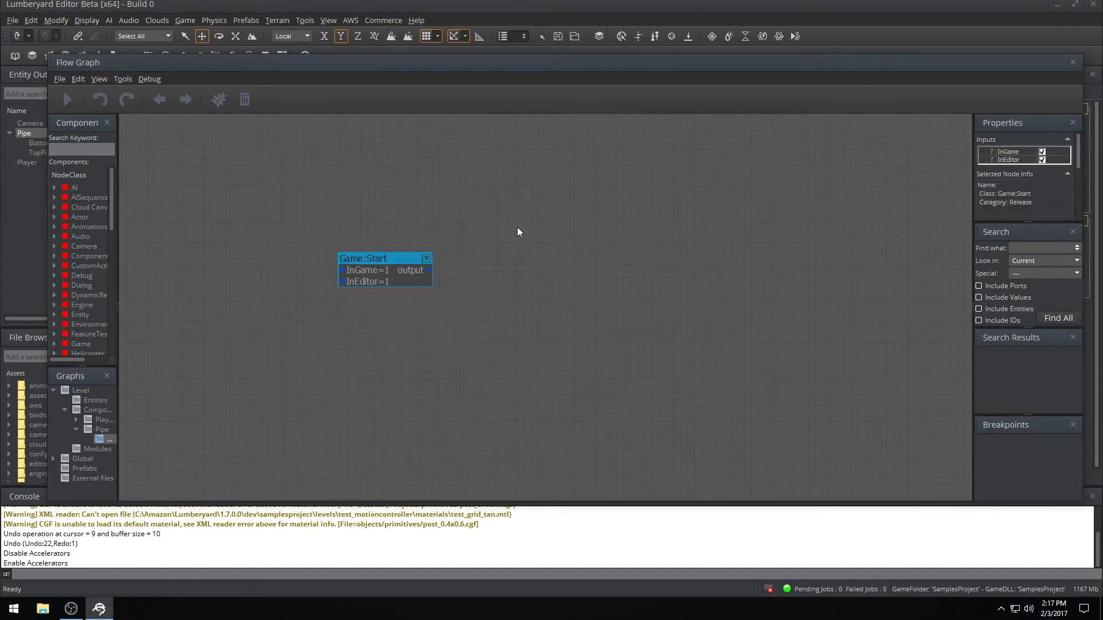
{"action": "right_click", "coordinate": [477, 219]}
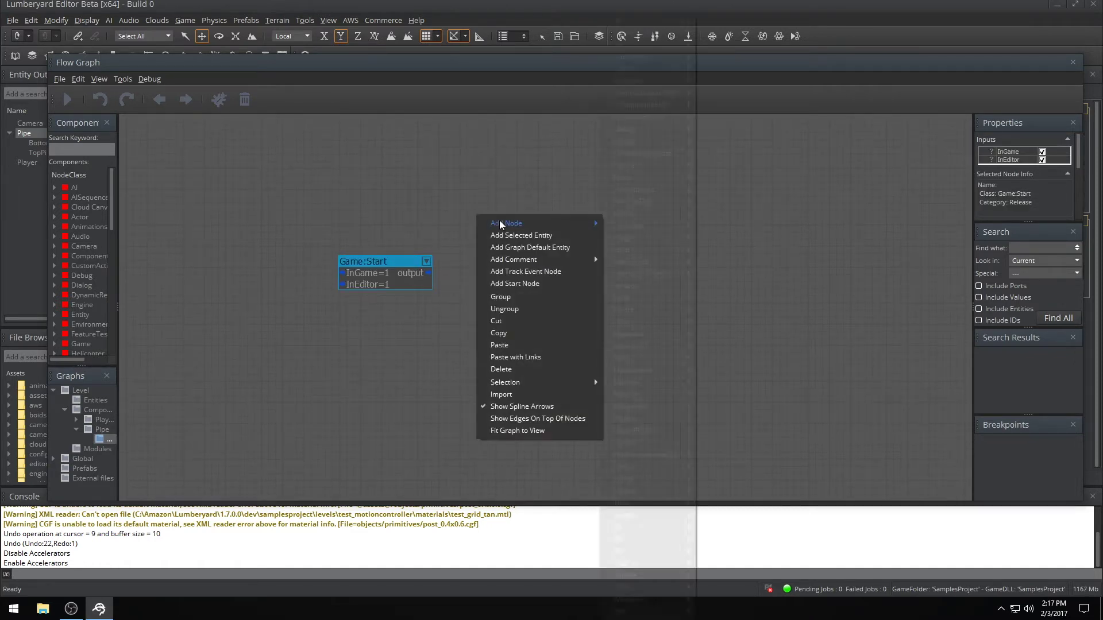
{"action": "mouse_move", "coordinate": [505, 223]}
{"action": "mouse_move", "coordinate": [637, 361]}
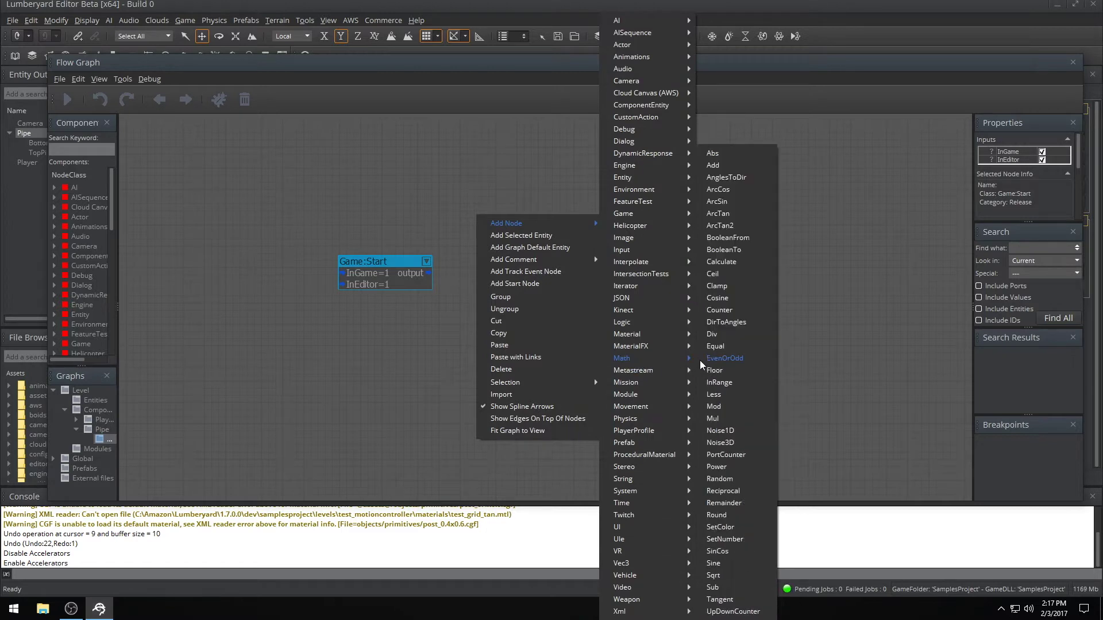
{"action": "left_click", "coordinate": [722, 539]}
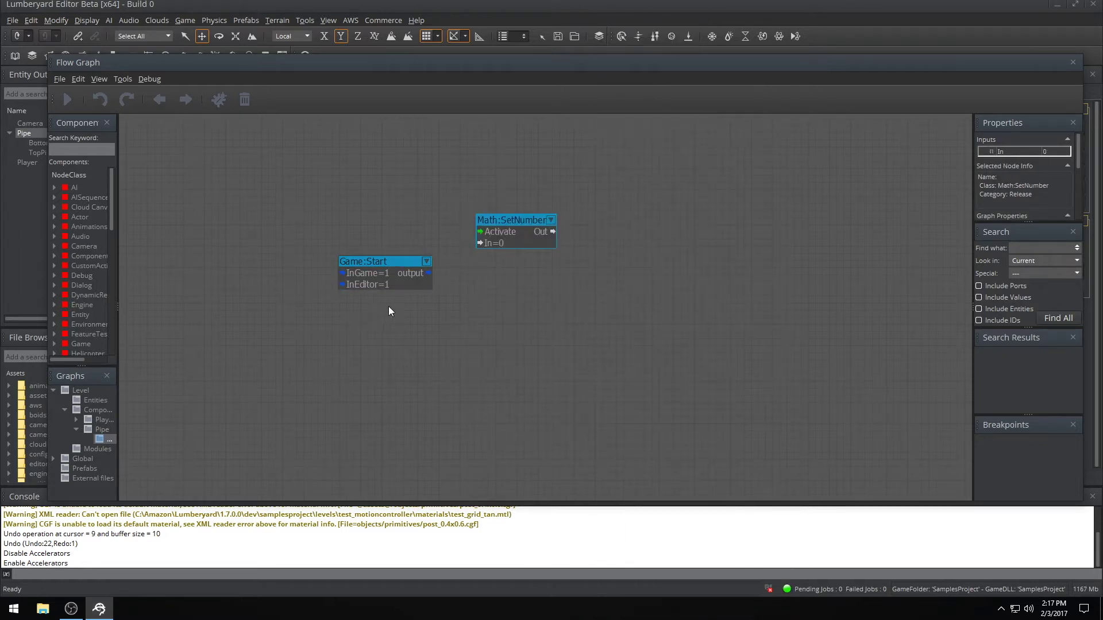
Add a Logic:Any node below the Game:Start and Math:SetNumber nodes.
{"action": "right_click", "coordinate": [457, 330]}
{"action": "mouse_move", "coordinate": [483, 338]}
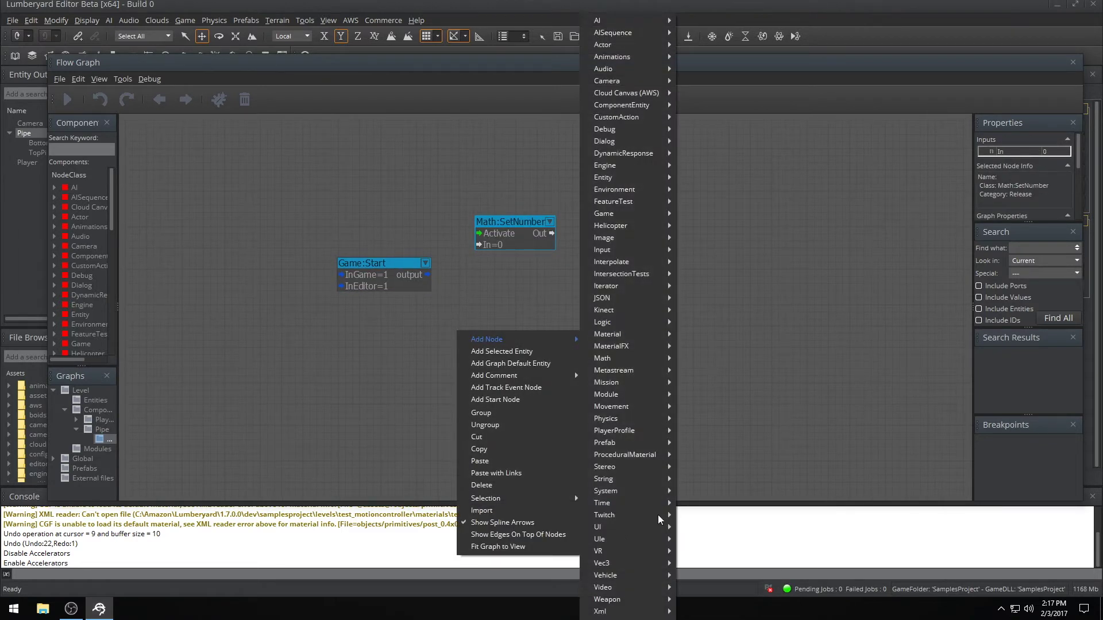
{"action": "mouse_move", "coordinate": [603, 322]}
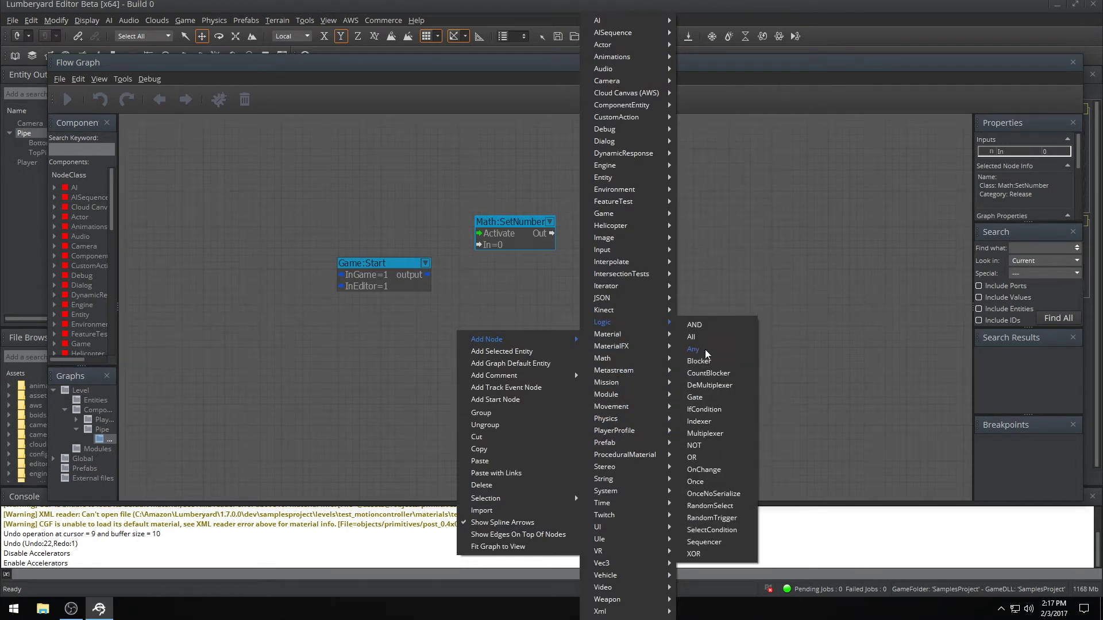
{"action": "left_click", "coordinate": [694, 349]}
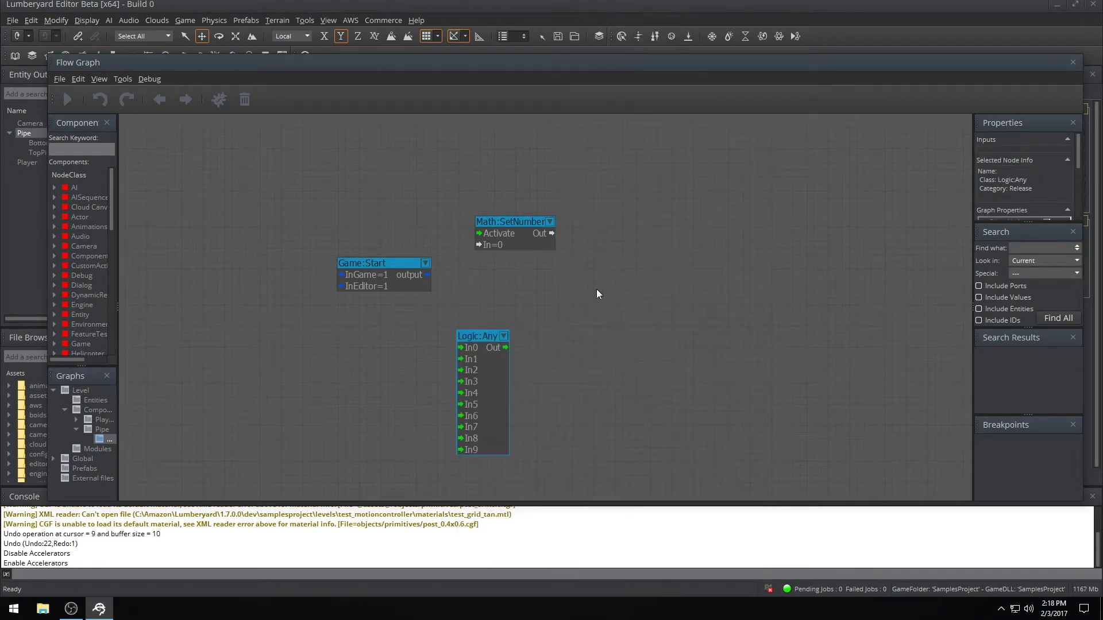
Add a Movement:MoveEntityTo node beside Logic:Any and place a copy of it above, beside Math:SetNumber.
{"action": "right_click", "coordinate": [592, 325]}
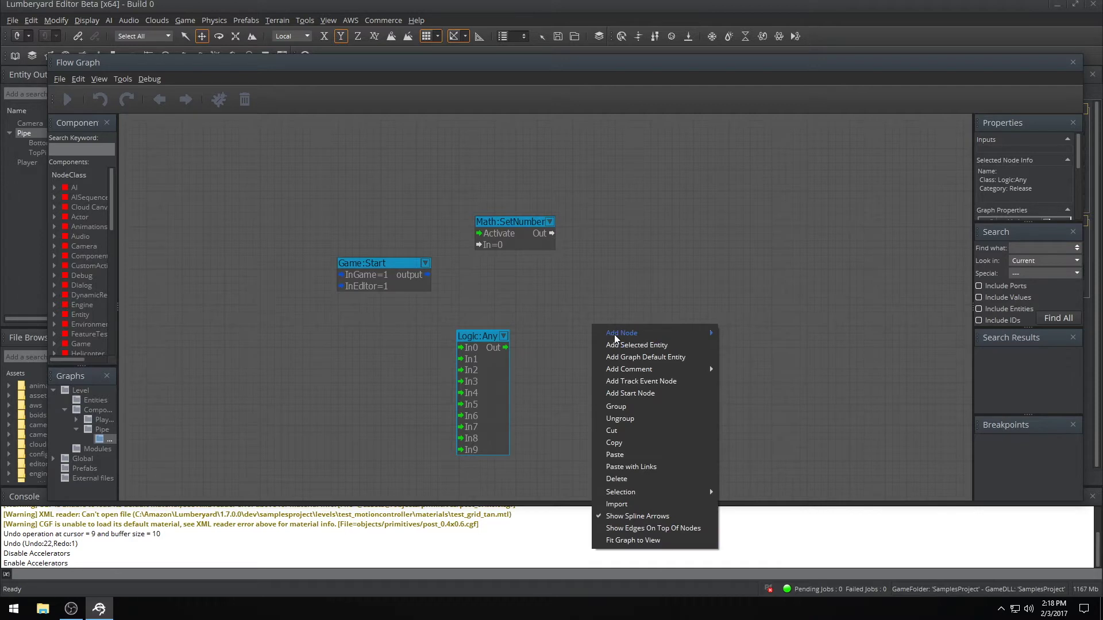
{"action": "mouse_move", "coordinate": [661, 333]}
{"action": "mouse_move", "coordinate": [764, 408]}
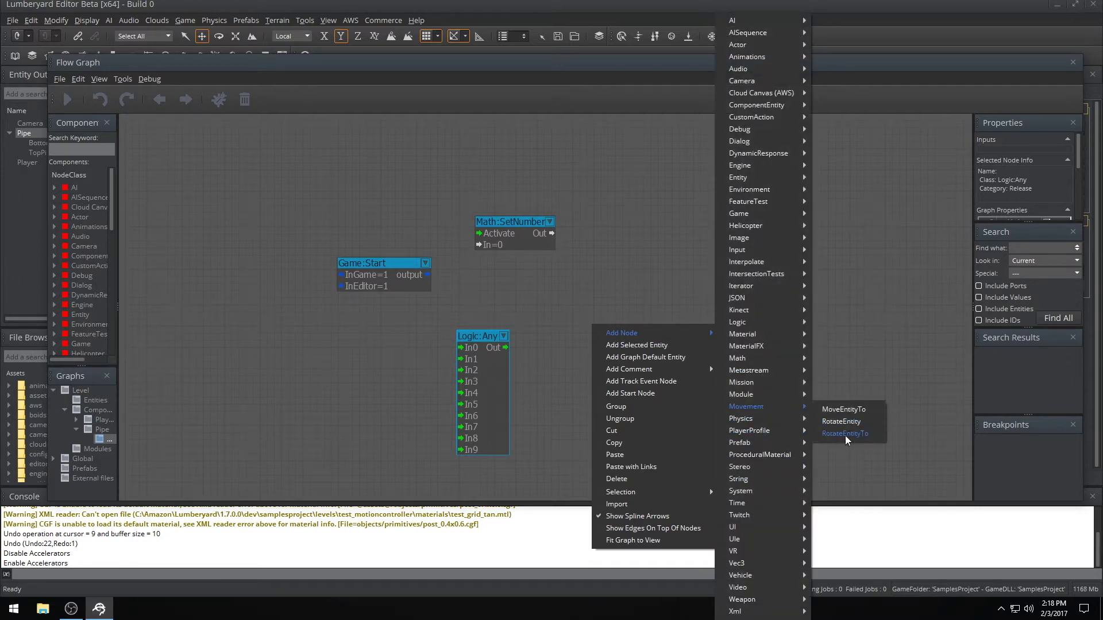
{"action": "left_click", "coordinate": [843, 409]}
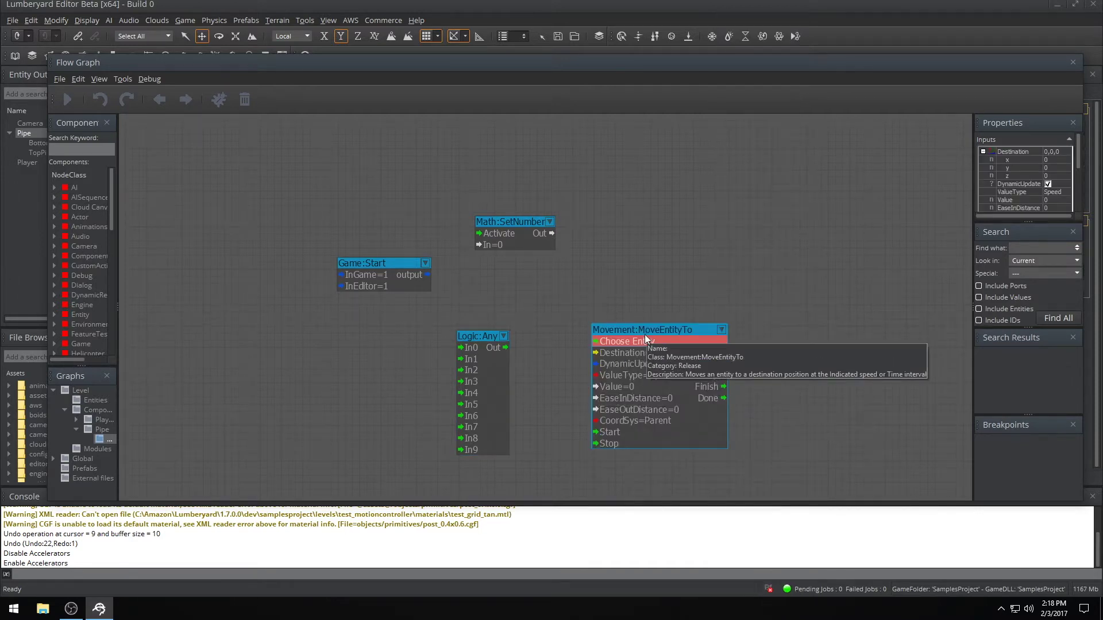
{"action": "key", "text": "ctrl+v"}
{"action": "left_click_drag", "start_coordinate": [620, 146], "coordinate": [614, 198]}
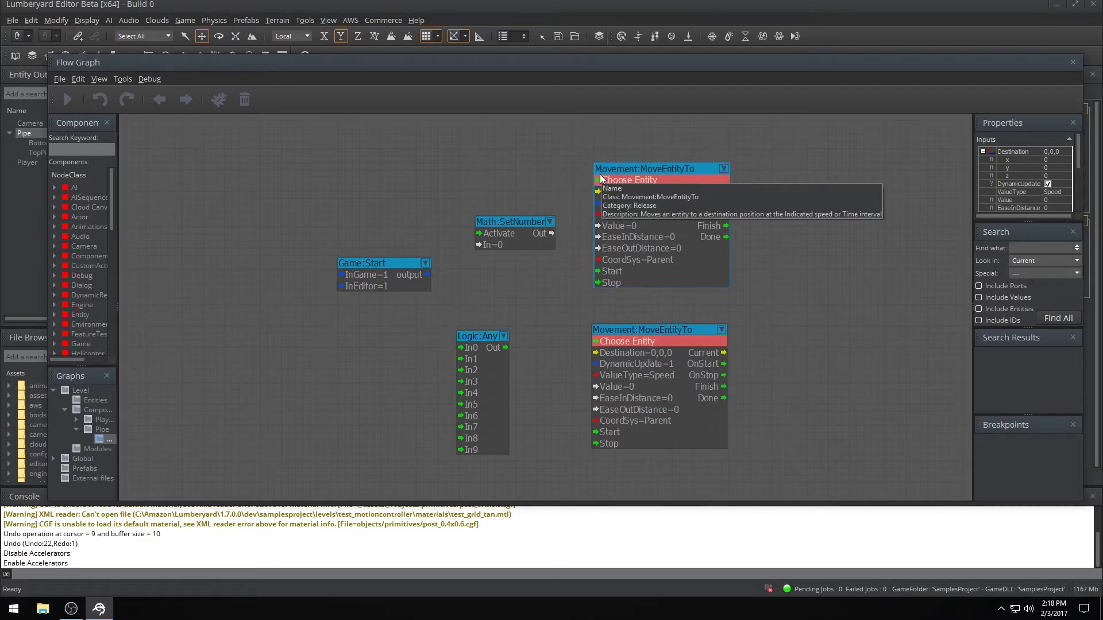
Assign the graph entity to both MoveEntityTo nodes.
{"action": "right_click", "coordinate": [629, 178]}
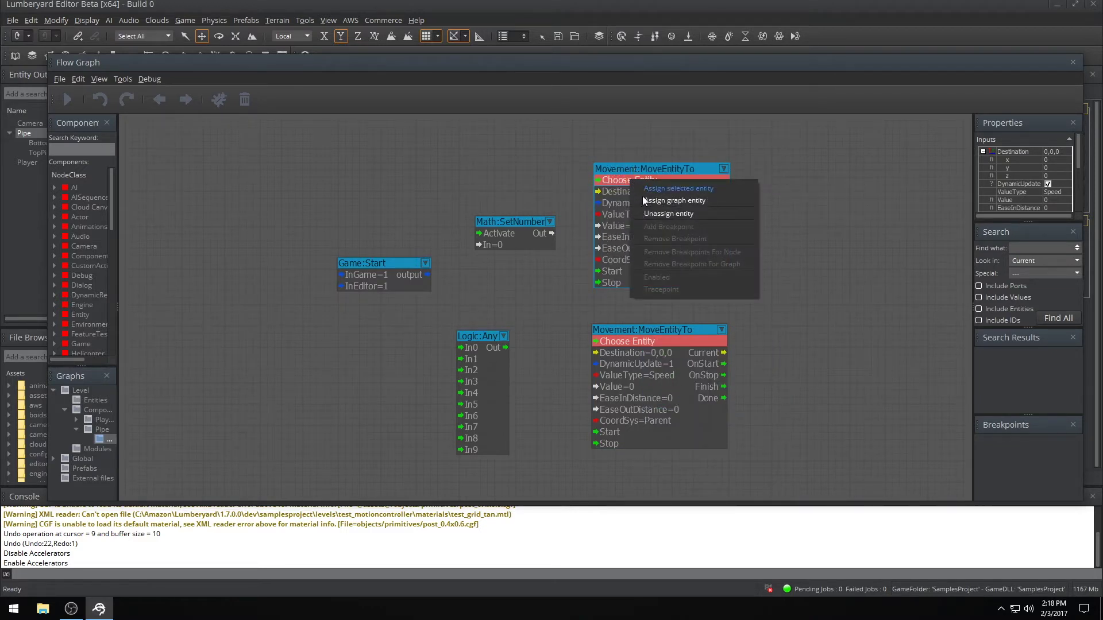
{"action": "left_click", "coordinate": [644, 197]}
{"action": "right_click", "coordinate": [635, 340]}
{"action": "left_click", "coordinate": [653, 355]}
{"action": "mouse_move", "coordinate": [628, 341]}
{"action": "left_mouse_down"}
{"action": "mouse_move", "coordinate": [637, 344]}
{"action": "mouse_move", "coordinate": [628, 325]}
{"action": "left_mouse_up"}
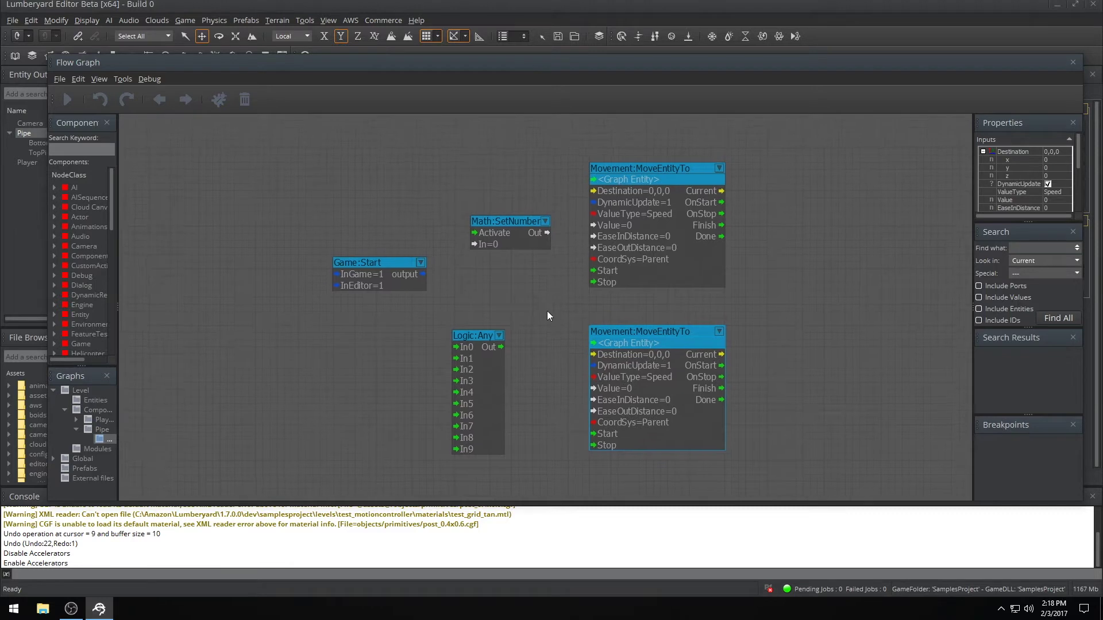
Space out the Game:Start and Math:SetNumber nodes and link the Game:Start output to SetNumber's Activate and Logic:Any's In0.
{"action": "left_click_drag", "start_coordinate": [491, 232], "coordinate": [458, 221]}
{"action": "left_click_drag", "start_coordinate": [372, 280], "coordinate": [275, 265]}
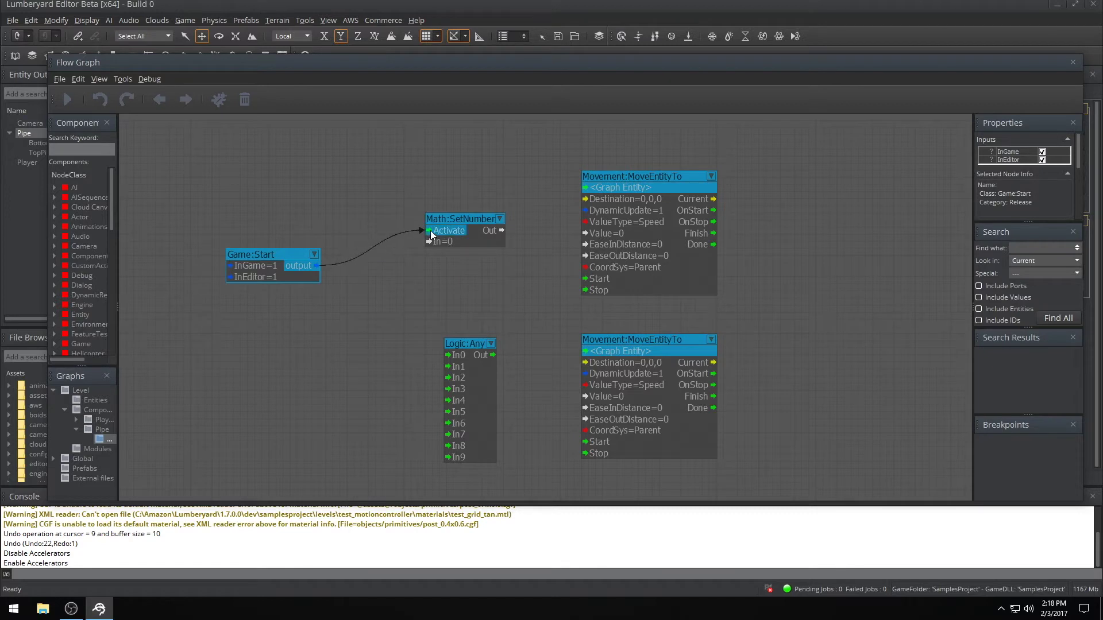
{"action": "left_click_drag", "start_coordinate": [317, 265], "coordinate": [449, 356]}
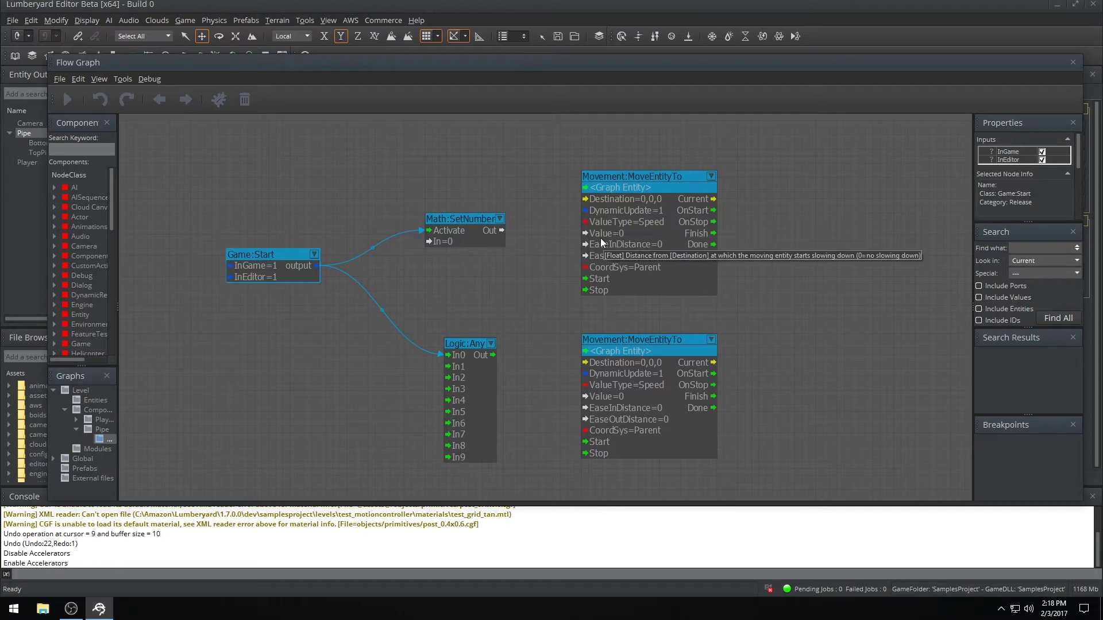
Set the Math:SetNumber In value to 3 and link its Out to the Value input of both MoveEntityTo nodes.
{"action": "left_click", "coordinate": [620, 174]}
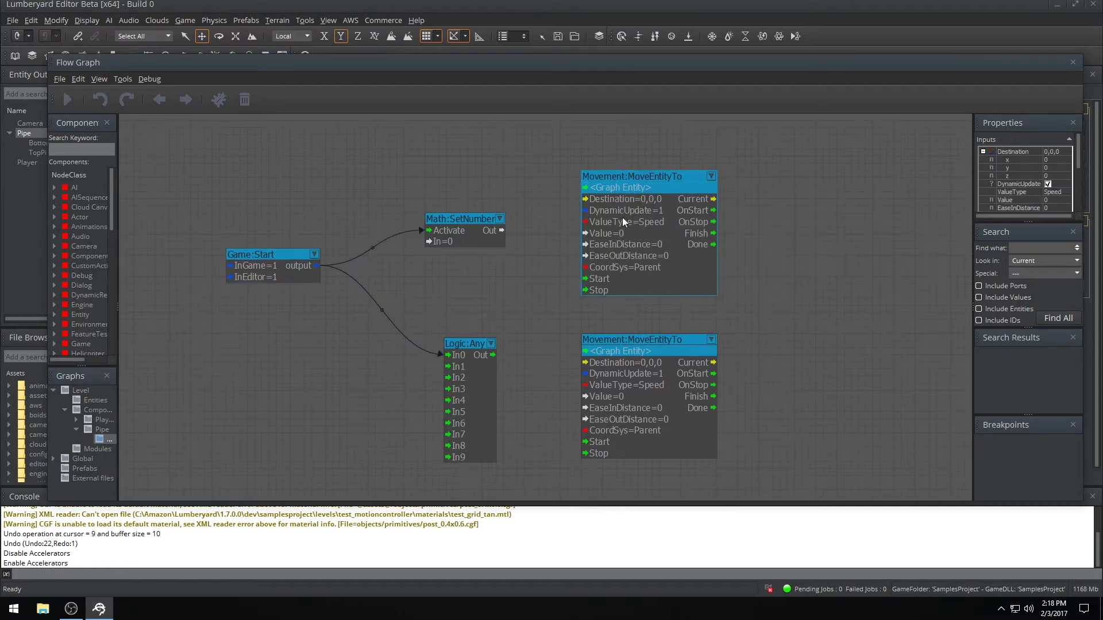
{"action": "double_click", "coordinate": [452, 240]}
{"action": "type", "text": "3"}
{"action": "key", "text": "Return"}
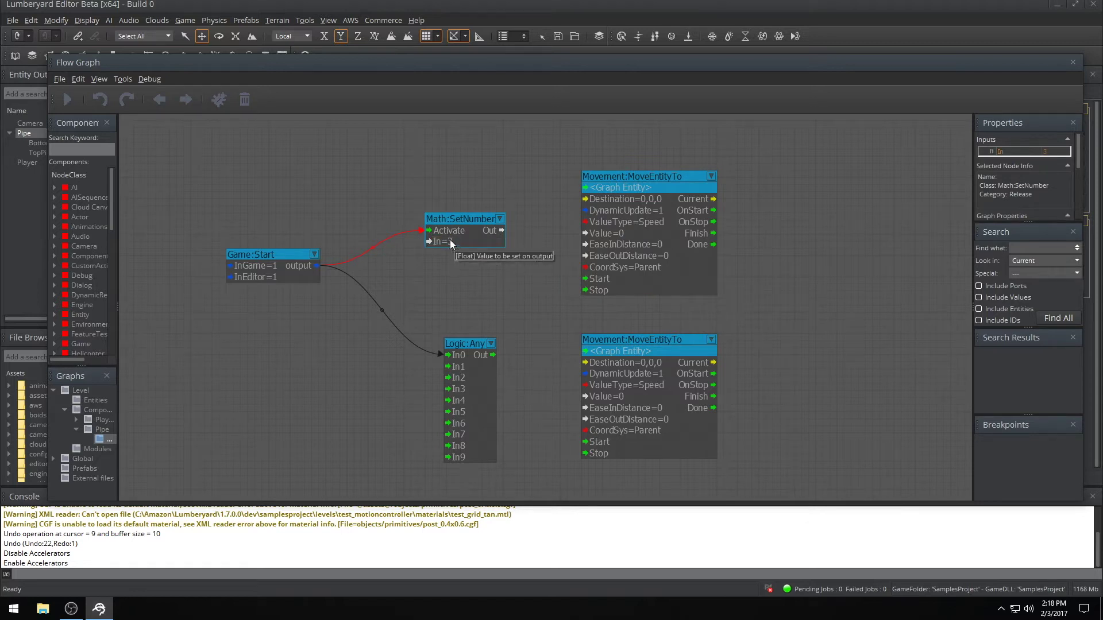
{"action": "left_click_drag", "start_coordinate": [500, 230], "coordinate": [586, 233]}
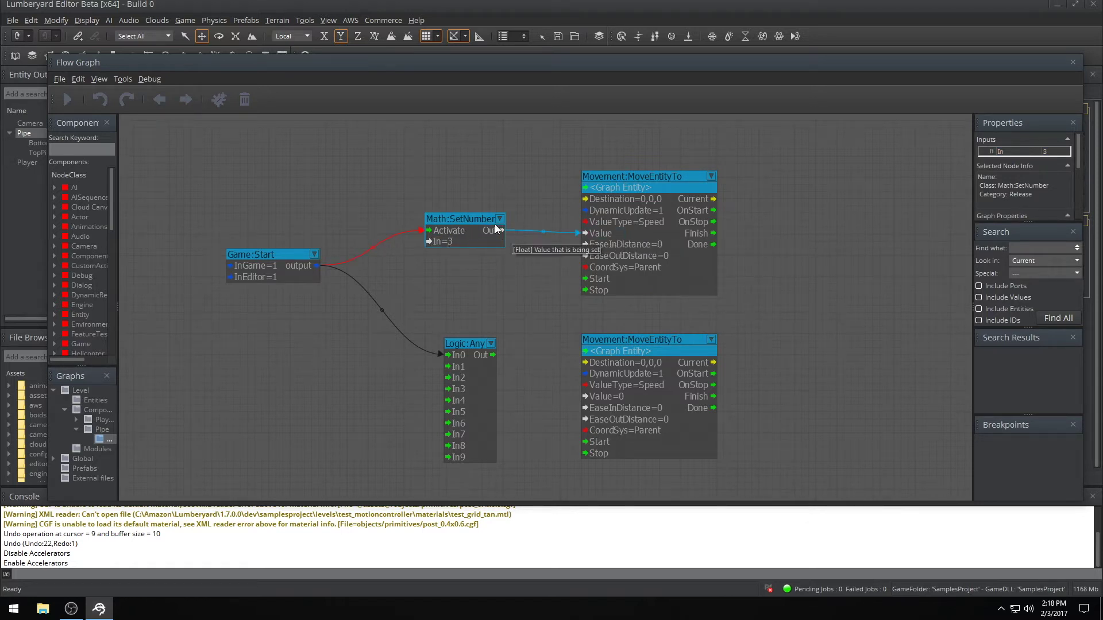
{"action": "left_click_drag", "start_coordinate": [503, 231], "coordinate": [581, 396]}
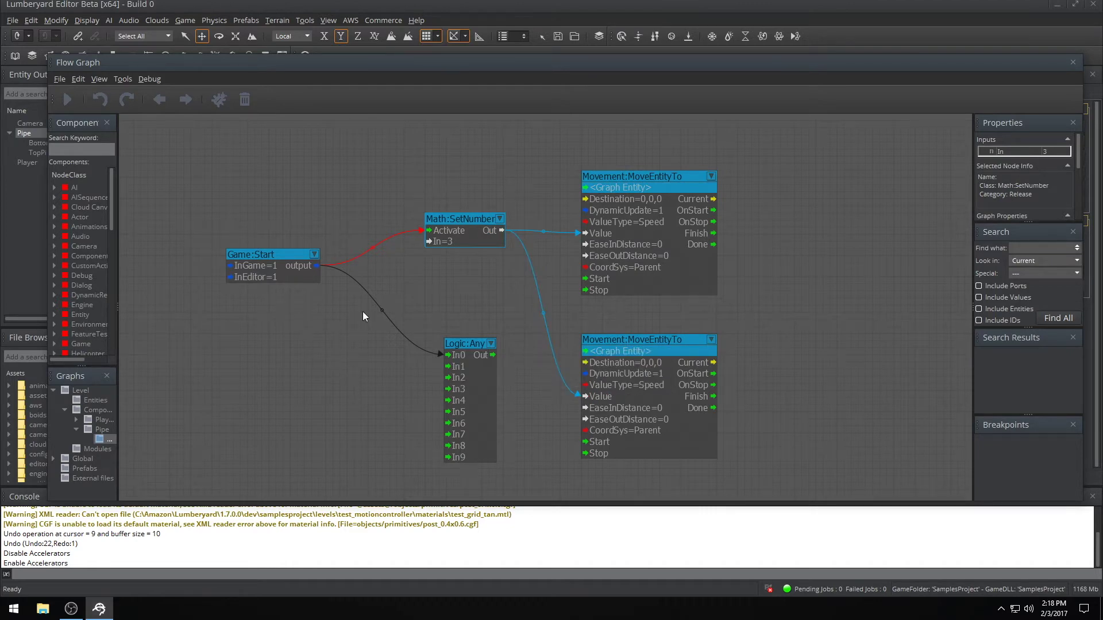
Remove the link between the Game:Start output and Logic:Any's In0.
{"action": "scroll", "coordinate": [359, 319], "scroll_direction": "up", "scroll_amount": 2}
{"action": "right_click", "coordinate": [386, 305]}
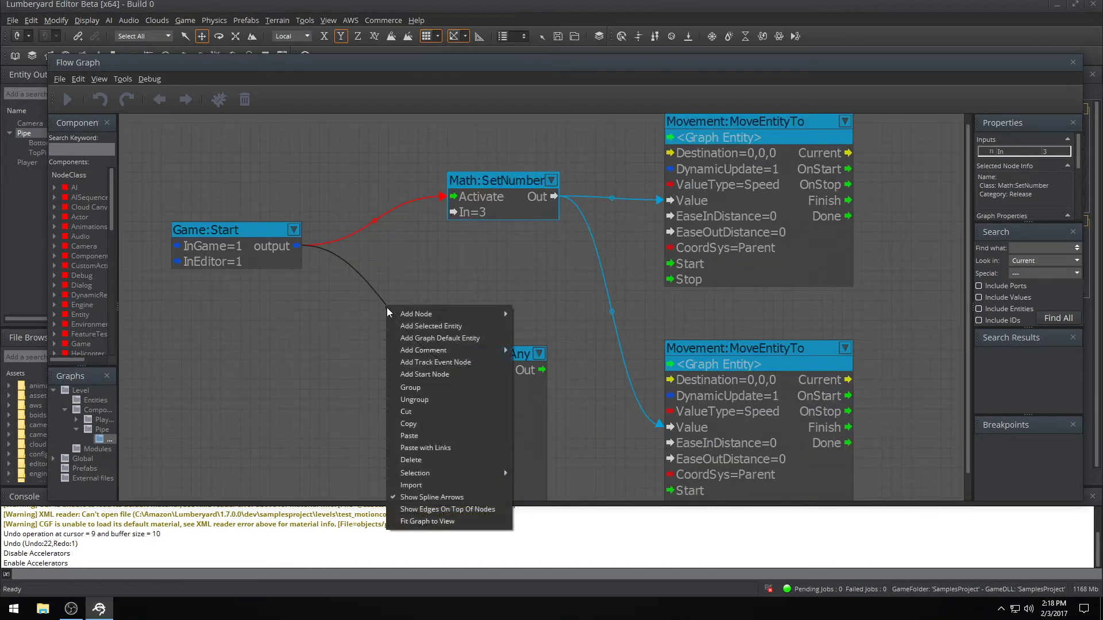
{"action": "left_click", "coordinate": [382, 315]}
{"action": "scroll", "coordinate": [390, 311], "scroll_direction": "up", "scroll_amount": 2}
{"action": "right_click", "coordinate": [386, 311]}
{"action": "left_click", "coordinate": [401, 317]}
Add a Time:Delay node and place it to the left of Logic:Any, below Game:Start.
{"action": "scroll", "coordinate": [364, 341], "scroll_direction": "down", "scroll_amount": 3}
{"action": "right_click", "coordinate": [364, 342]}
{"action": "mouse_move", "coordinate": [437, 347]}
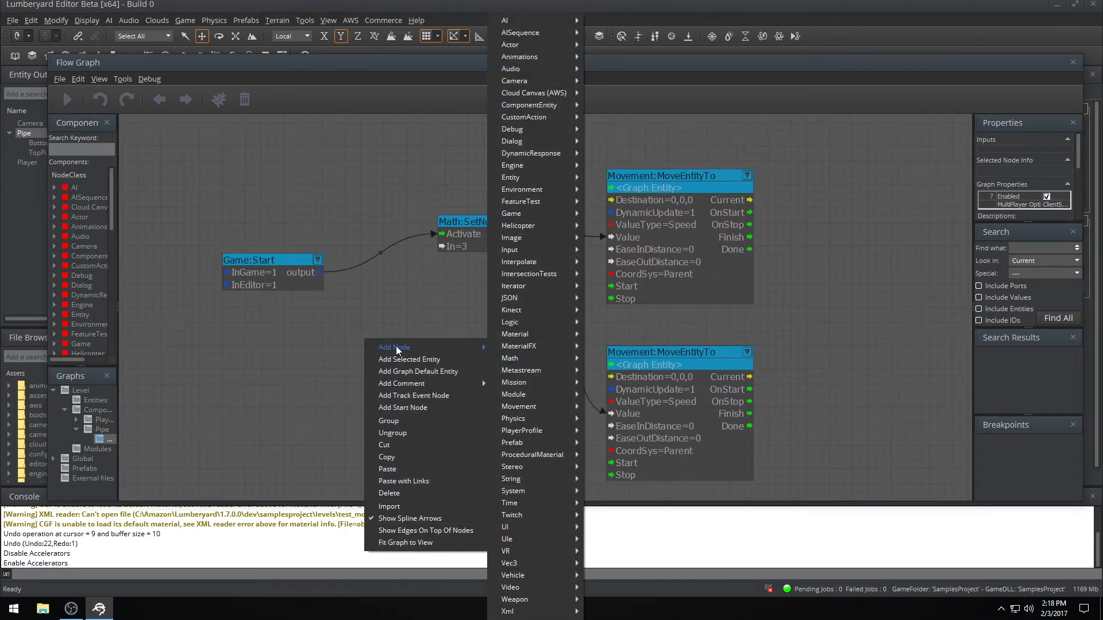
{"action": "mouse_move", "coordinate": [509, 503]}
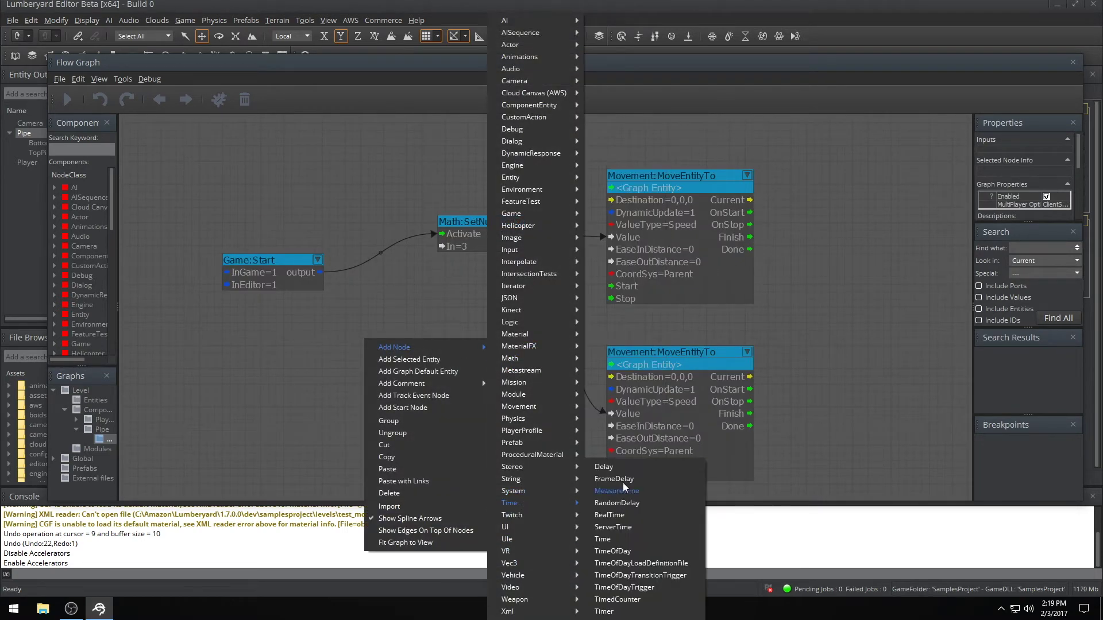
{"action": "left_click", "coordinate": [605, 468]}
{"action": "left_click_drag", "start_coordinate": [418, 346], "coordinate": [351, 359]}
Link Game:Start output to Time:Delay In and the delay's out to Logic:Any's In0, and reposition the delay and Any nodes.
{"action": "left_click_drag", "start_coordinate": [322, 273], "coordinate": [300, 375]}
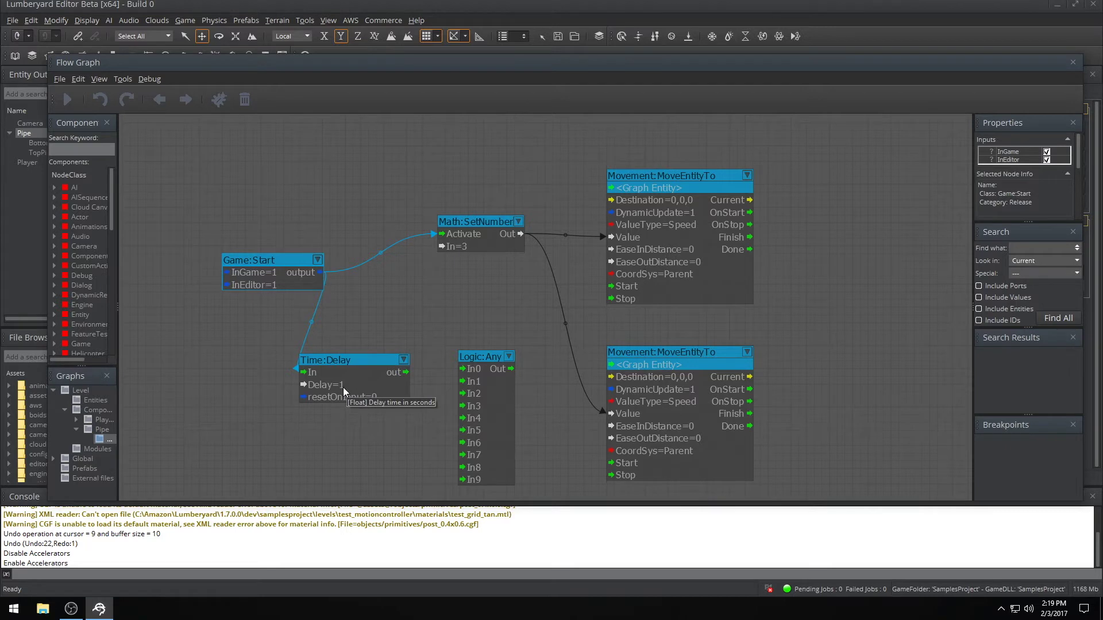
{"action": "left_click_drag", "start_coordinate": [404, 373], "coordinate": [477, 374]}
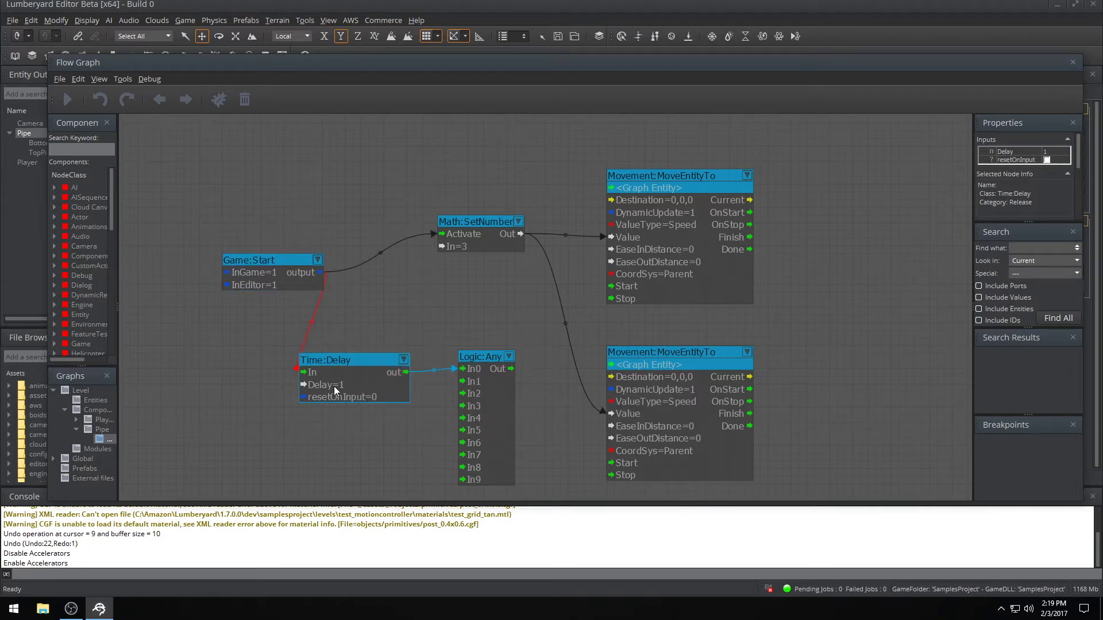
{"action": "left_click_drag", "start_coordinate": [386, 362], "coordinate": [417, 363]}
{"action": "left_click_drag", "start_coordinate": [485, 355], "coordinate": [506, 380]}
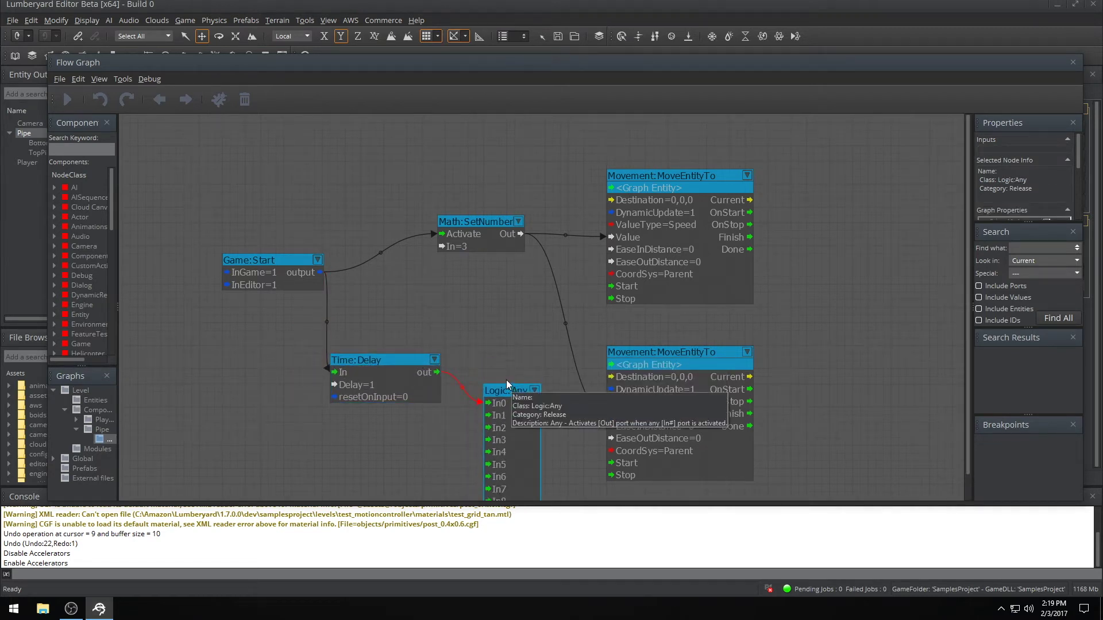
Link Logic:Any's Out to the Start input of the lower MoveEntityTo node.
{"action": "middle_click_drag", "start_coordinate": [370, 313], "coordinate": [345, 307]}
{"action": "middle_click_drag", "start_coordinate": [432, 313], "coordinate": [414, 290]}
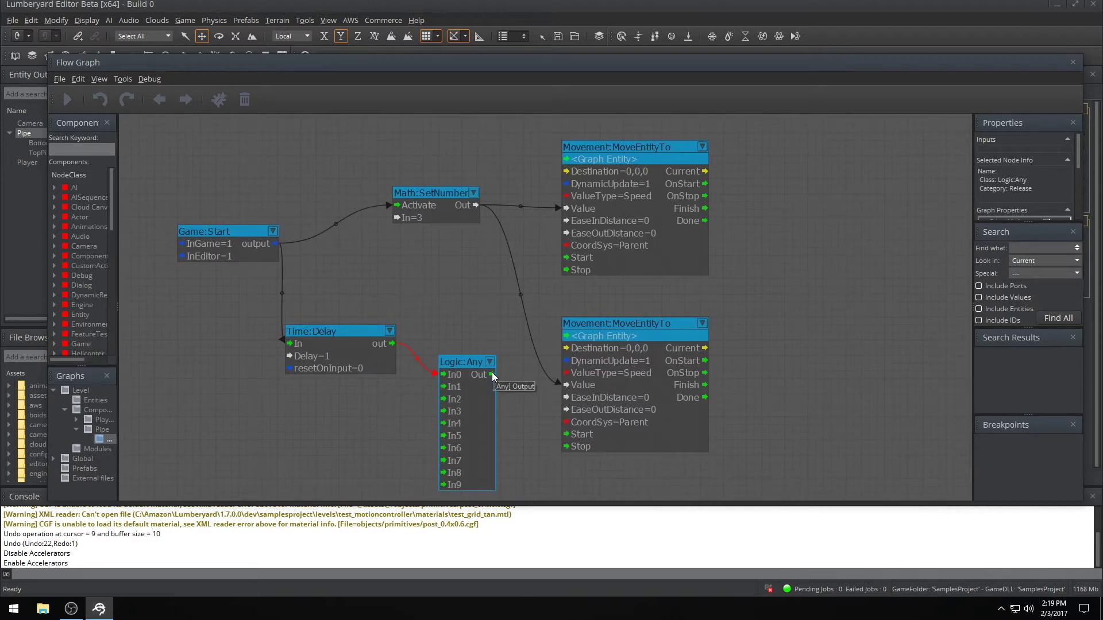
{"action": "left_click_drag", "start_coordinate": [481, 375], "coordinate": [572, 443]}
{"action": "right_click_drag", "start_coordinate": [743, 228], "coordinate": [735, 220]}
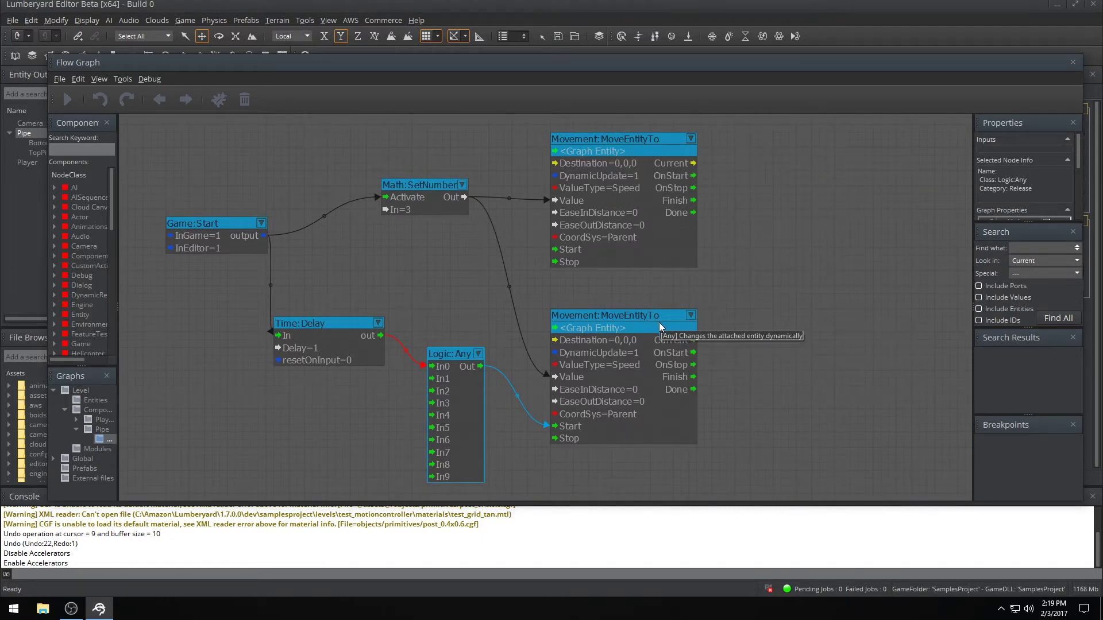
Link the upper MoveEntityTo's Finish to Logic:Any's In1 and the lower MoveEntityTo's Finish to the upper node's Start.
{"action": "left_click", "coordinate": [692, 202]}
{"action": "left_click_drag", "start_coordinate": [692, 202], "coordinate": [559, 252]}
{"action": "left_click_drag", "start_coordinate": [693, 200], "coordinate": [559, 249]}
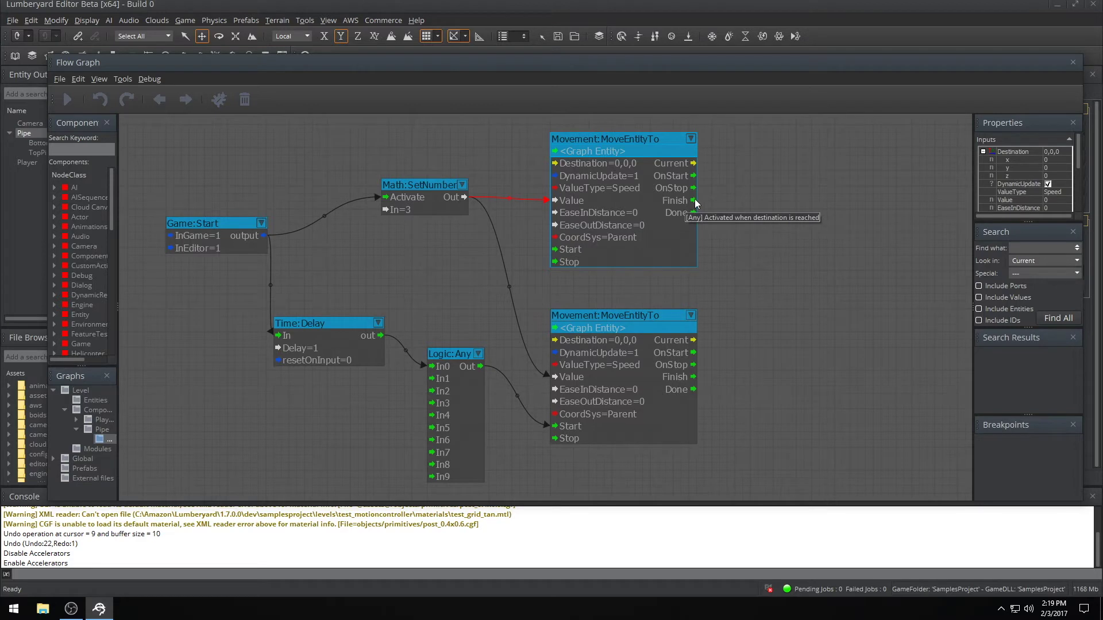
{"action": "left_click_drag", "start_coordinate": [695, 199], "coordinate": [434, 388]}
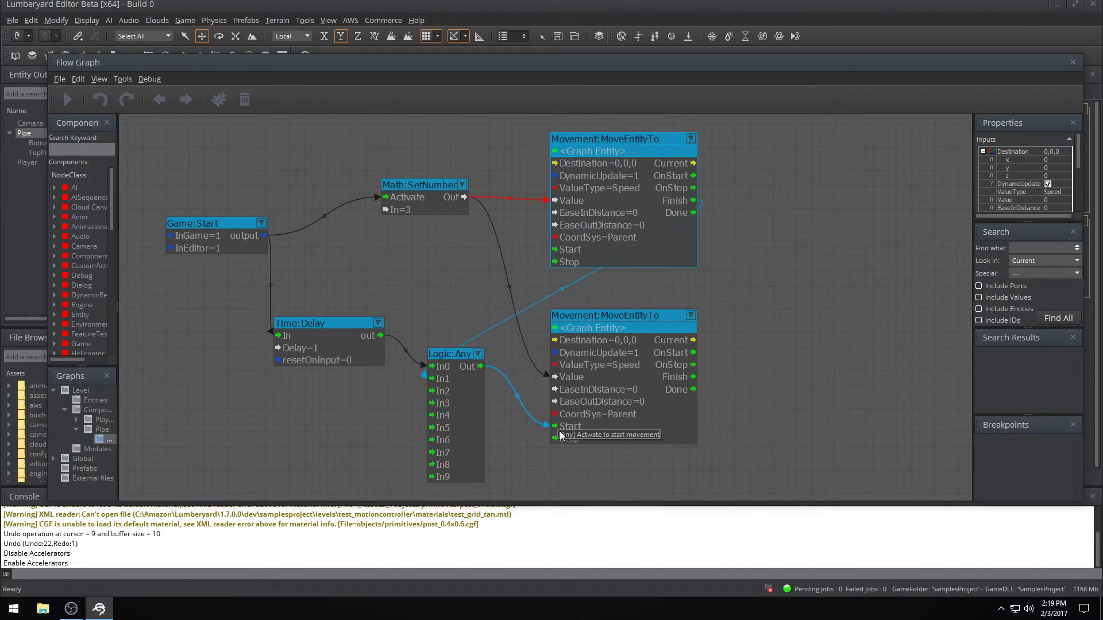
{"action": "left_click_drag", "start_coordinate": [695, 379], "coordinate": [547, 250]}
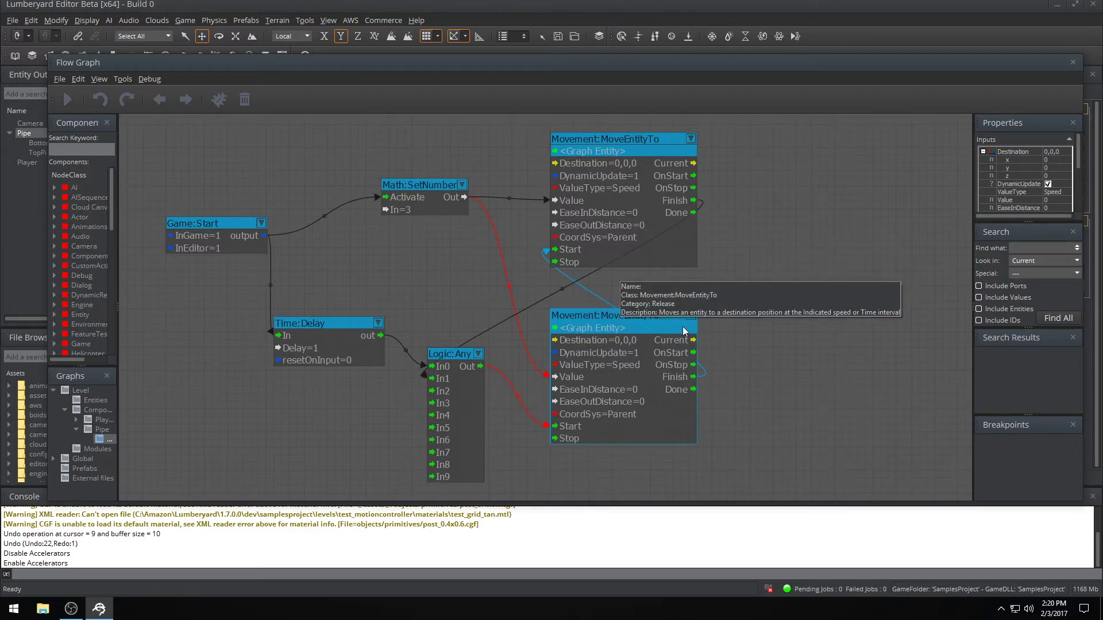
Close the flow graph, play the level in game mode to view the pipes and player, and return to editing.
{"action": "scroll", "coordinate": [739, 260], "scroll_direction": "down", "scroll_amount": 3}
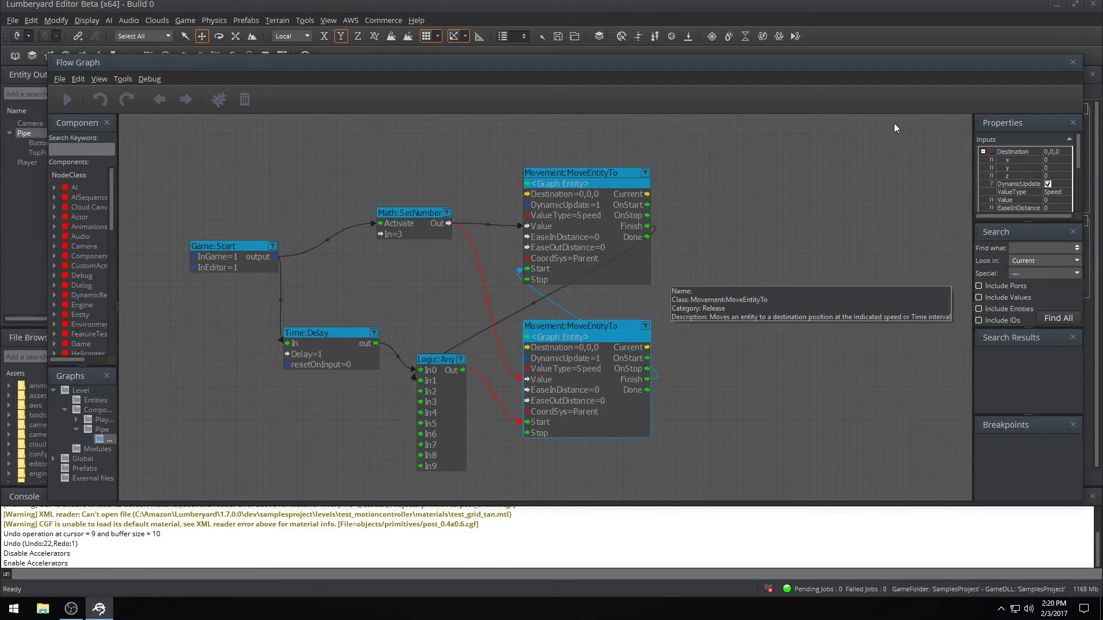
{"action": "left_click", "coordinate": [1072, 62]}
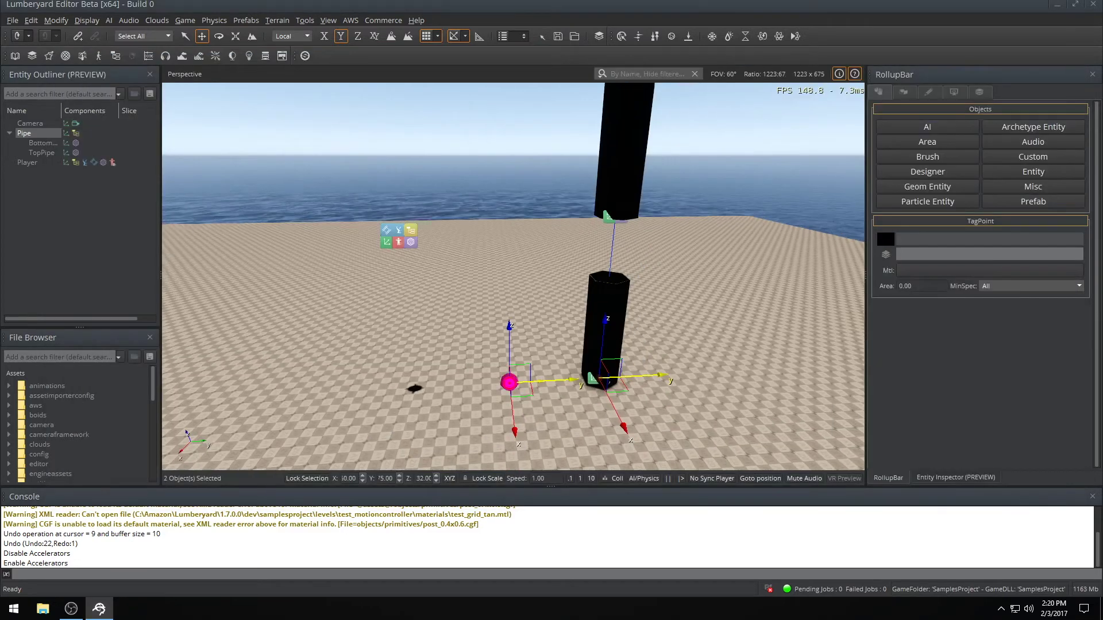
{"action": "key", "text": "ctrl+g"}
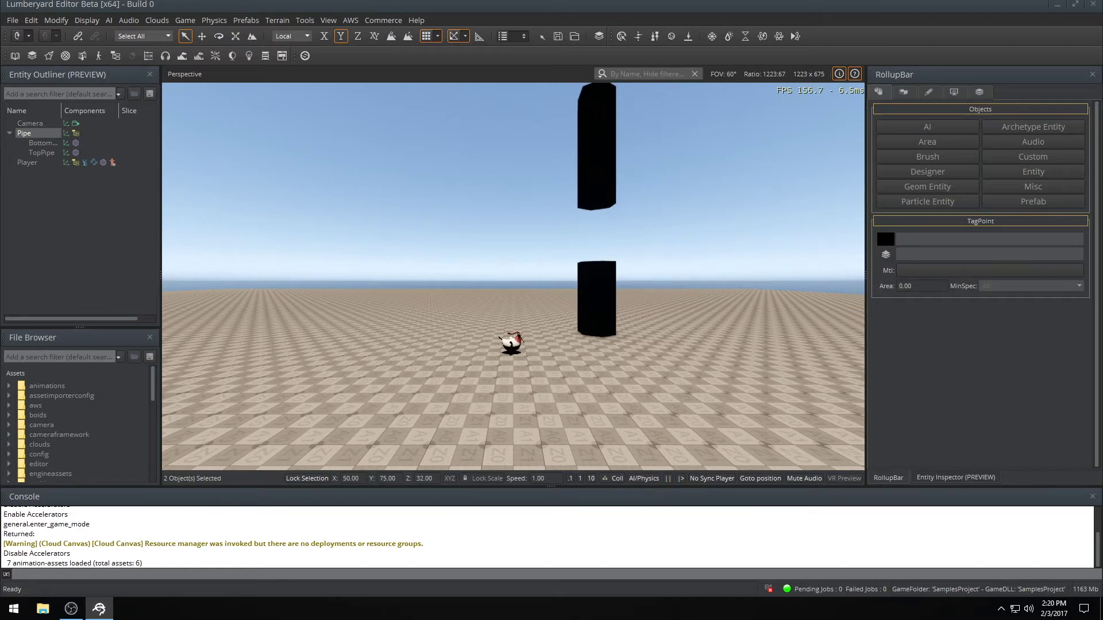
{"action": "key", "text": "Escape"}
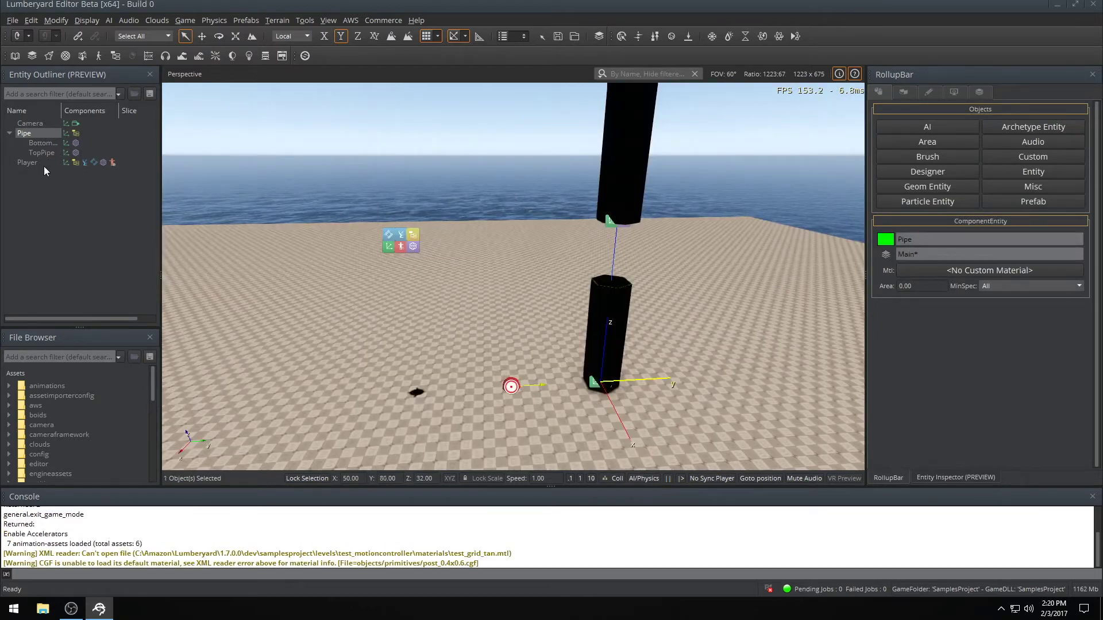
Open the Pipe entity's PipeMover flow graph.
{"action": "right_click", "coordinate": [26, 133]}
{"action": "mouse_move", "coordinate": [147, 150]}
{"action": "mouse_move", "coordinate": [218, 168]}
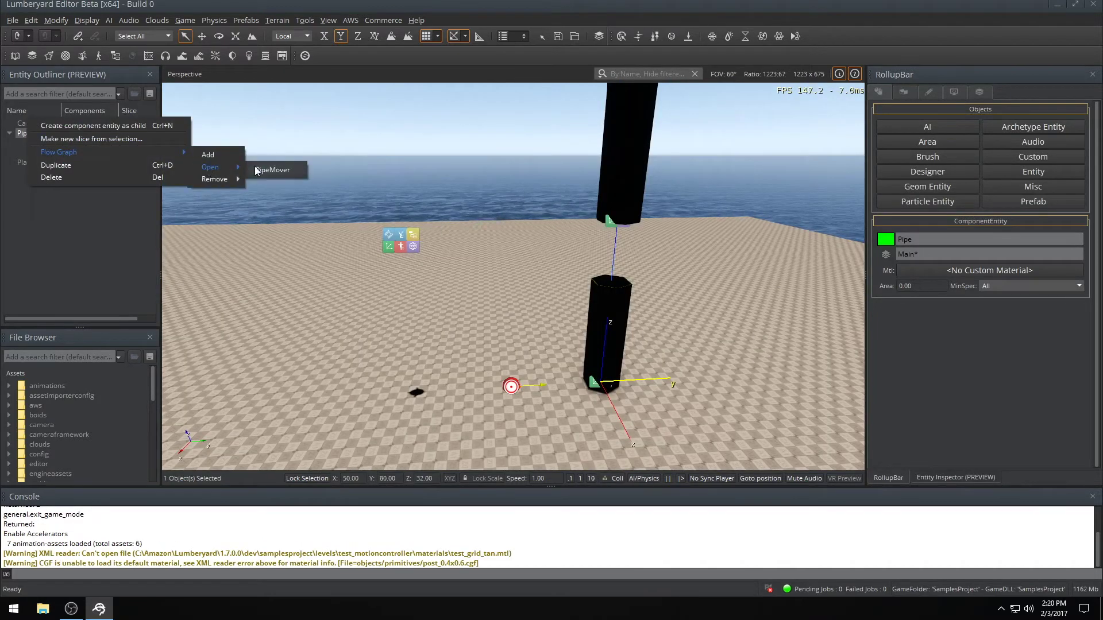
{"action": "left_click", "coordinate": [265, 168]}
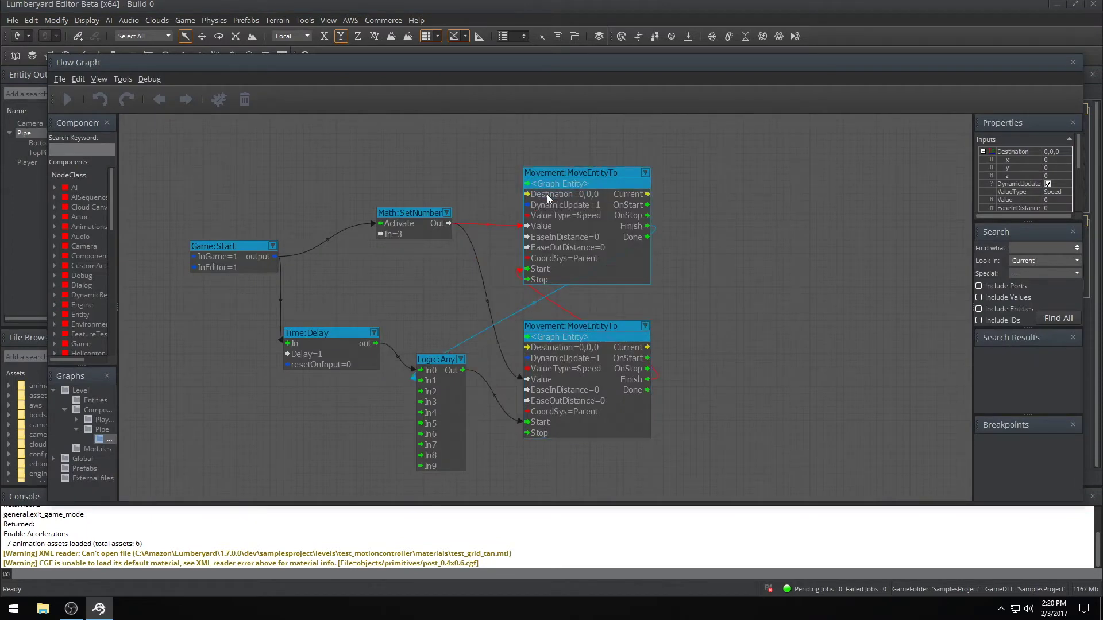
Add a second Logic:Any node beside the two MoveEntityTo nodes.
{"action": "right_click_drag", "start_coordinate": [735, 282], "coordinate": [747, 311]}
{"action": "middle_click_drag", "start_coordinate": [688, 301], "coordinate": [667, 301]}
{"action": "middle_click_drag", "start_coordinate": [585, 284], "coordinate": [575, 320]}
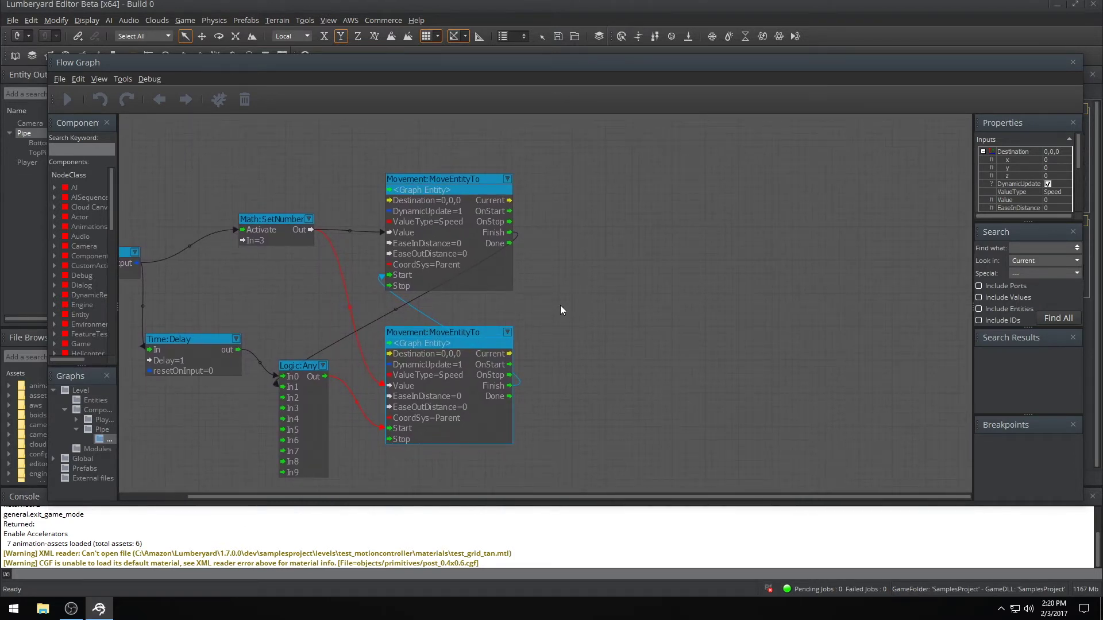
{"action": "right_click", "coordinate": [560, 309]}
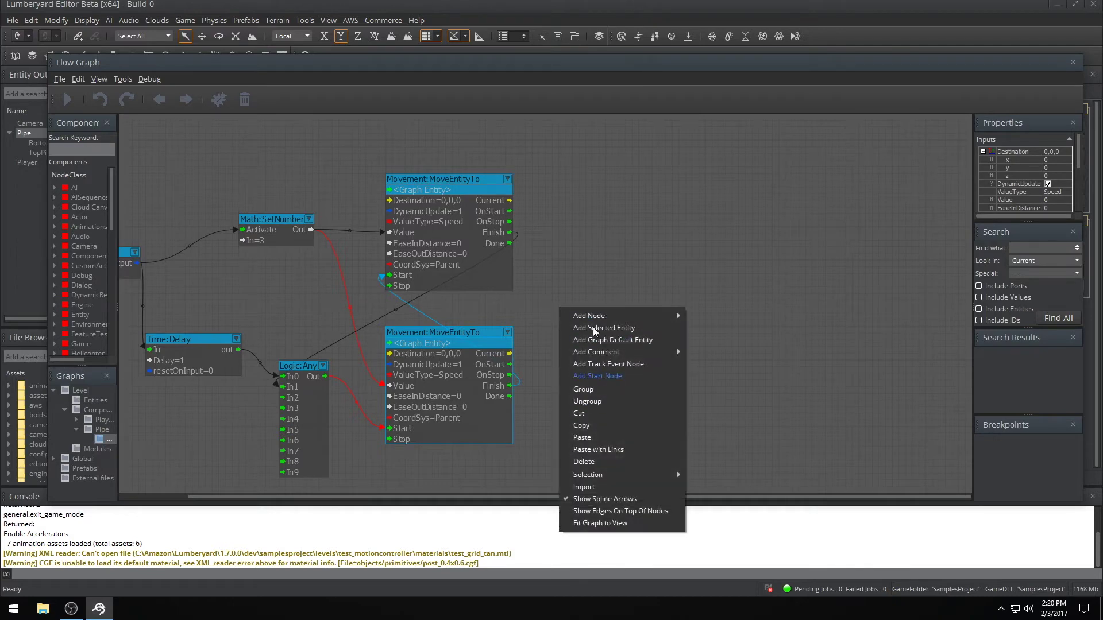
{"action": "mouse_move", "coordinate": [591, 316]}
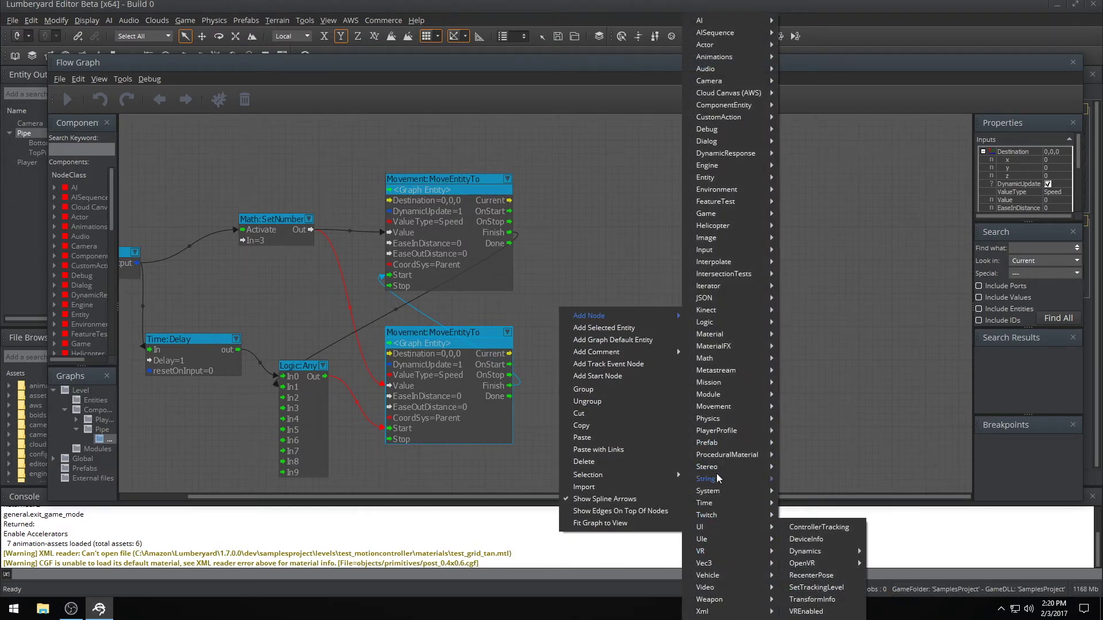
{"action": "mouse_move", "coordinate": [704, 323]}
{"action": "left_click", "coordinate": [796, 349]}
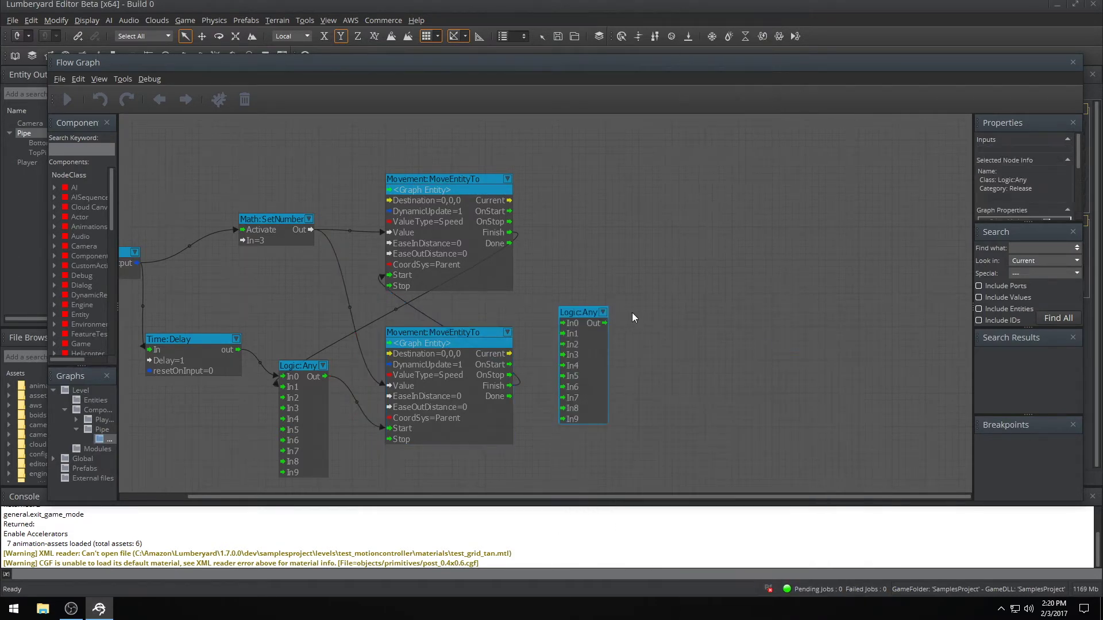
Try linking the Time:Delay node's out directly to the lower MoveEntityTo node's Start input.
{"action": "scroll", "coordinate": [377, 305], "scroll_direction": "up", "scroll_amount": 5}
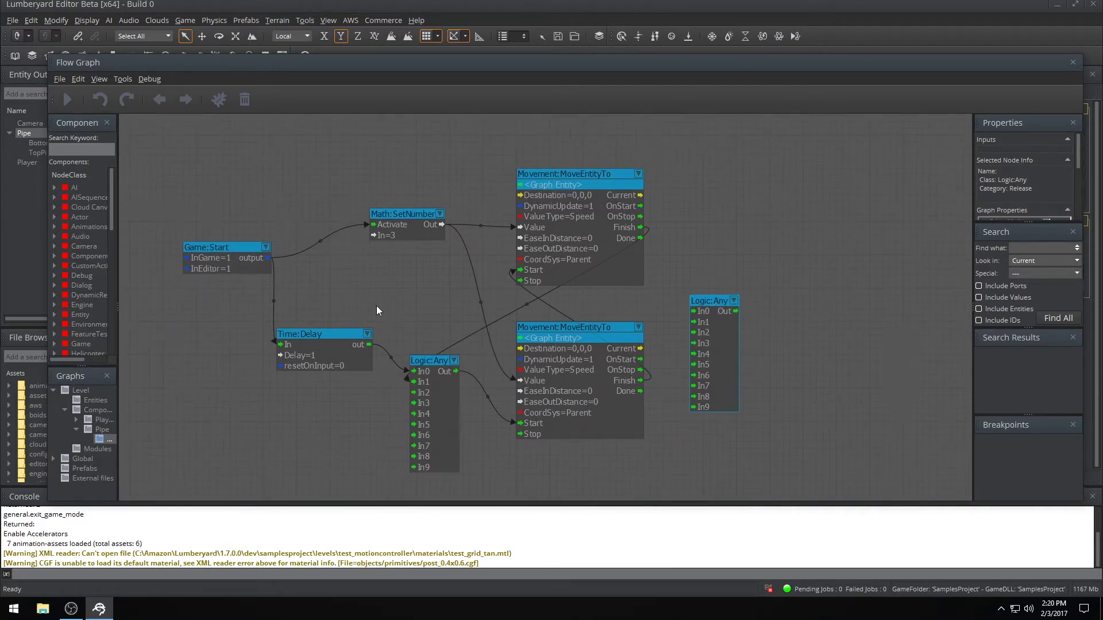
{"action": "scroll", "coordinate": [413, 311], "scroll_direction": "down", "scroll_amount": 3}
{"action": "left_click", "coordinate": [430, 343]}
{"action": "left_click_drag", "start_coordinate": [371, 306], "coordinate": [409, 315]}
{"action": "left_click_drag", "start_coordinate": [529, 392], "coordinate": [530, 391]}
{"action": "left_click", "coordinate": [655, 201]}
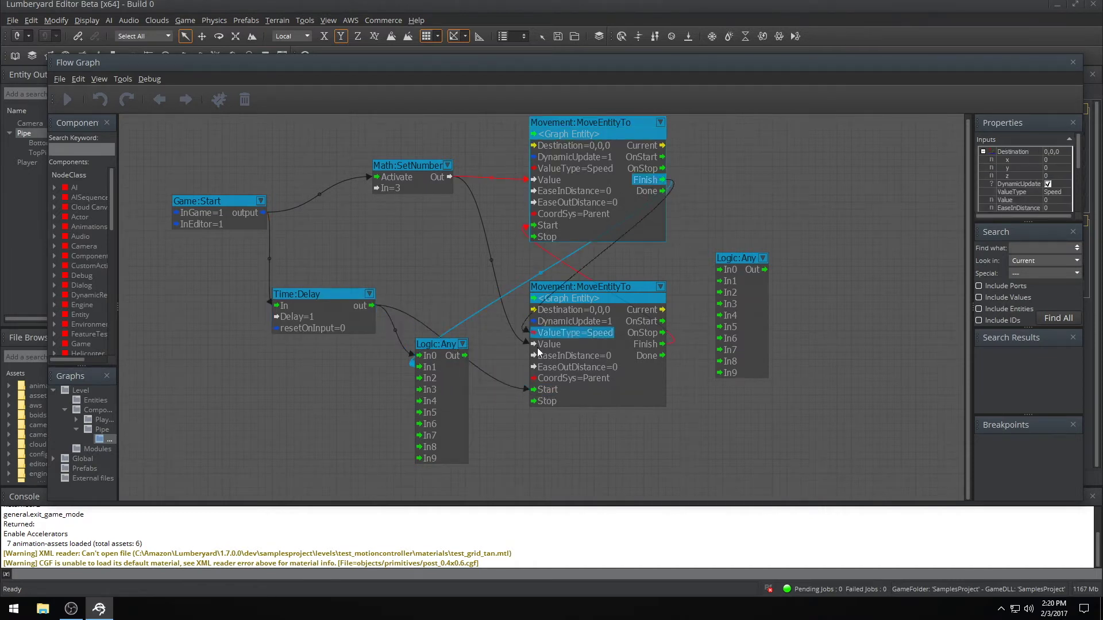
{"action": "left_click_drag", "start_coordinate": [377, 304], "coordinate": [556, 396]}
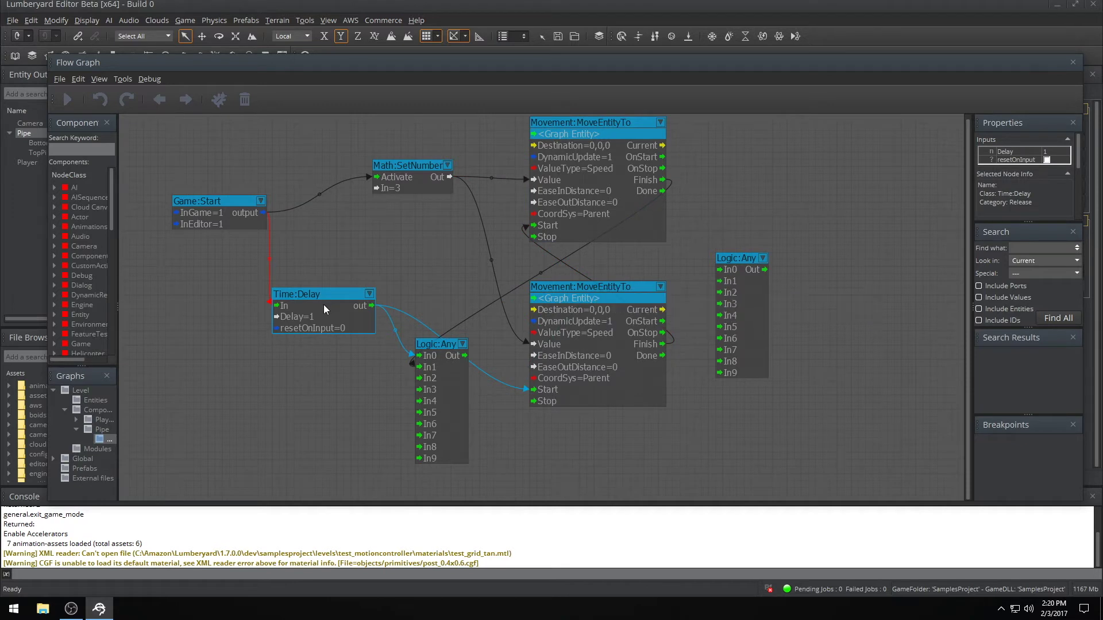
{"action": "left_click", "coordinate": [663, 188]}
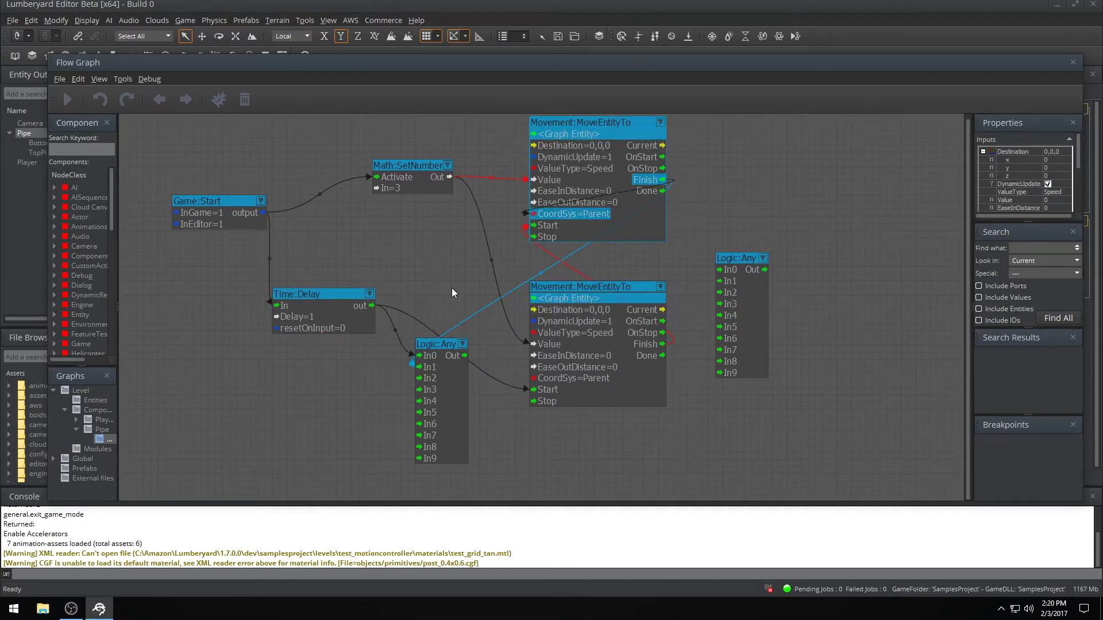
Link the first Logic:Any's Out back to the lower MoveEntityTo's Start and move that Any node slightly up.
{"action": "left_click_drag", "start_coordinate": [464, 357], "coordinate": [539, 392]}
{"action": "left_click_drag", "start_coordinate": [437, 344], "coordinate": [444, 315]}
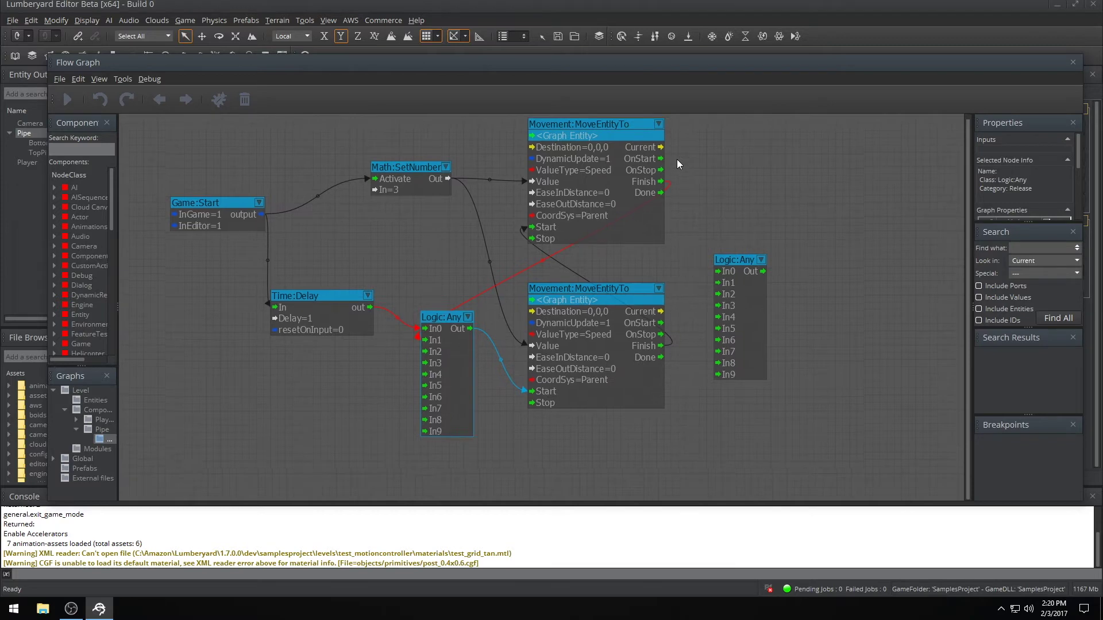
Link the upper MoveEntityTo's Finish to the new Logic:Any's In0 and the lower MoveEntityTo's Finish to its In1.
{"action": "middle_click_drag", "start_coordinate": [678, 156], "coordinate": [596, 206]}
{"action": "scroll", "coordinate": [287, 267], "scroll_direction": "down", "scroll_amount": 1}
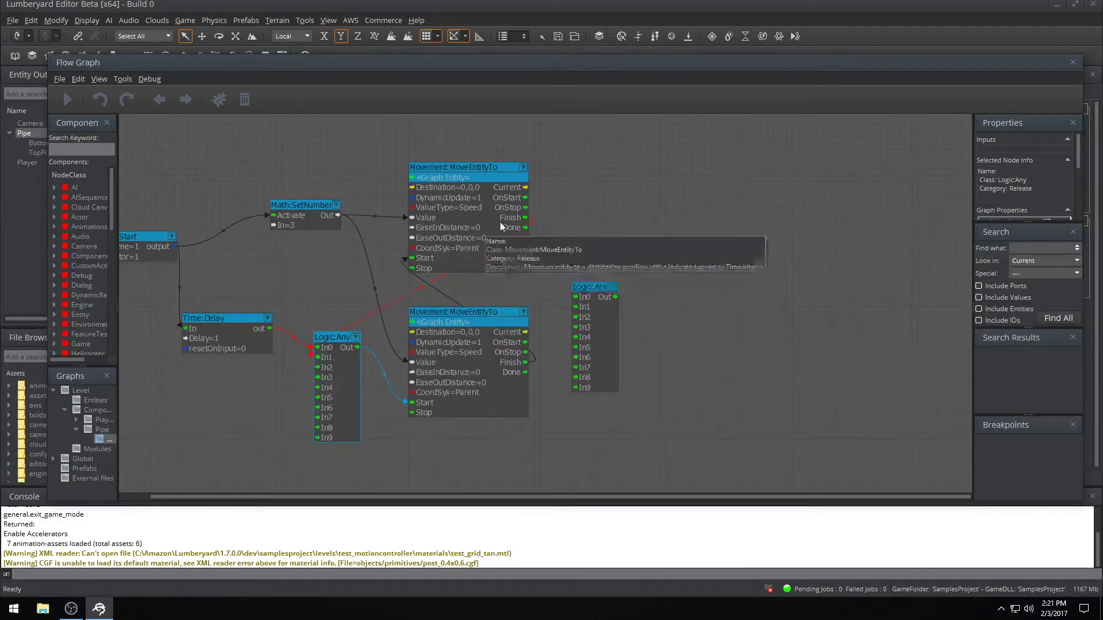
{"action": "left_click_drag", "start_coordinate": [525, 218], "coordinate": [572, 290]}
{"action": "left_click_drag", "start_coordinate": [525, 363], "coordinate": [576, 307]}
Link the Game:Start output to the new Logic:Any's In2.
{"action": "middle_click_drag", "start_coordinate": [170, 251], "coordinate": [227, 265]}
{"action": "left_click_drag", "start_coordinate": [229, 261], "coordinate": [508, 301]}
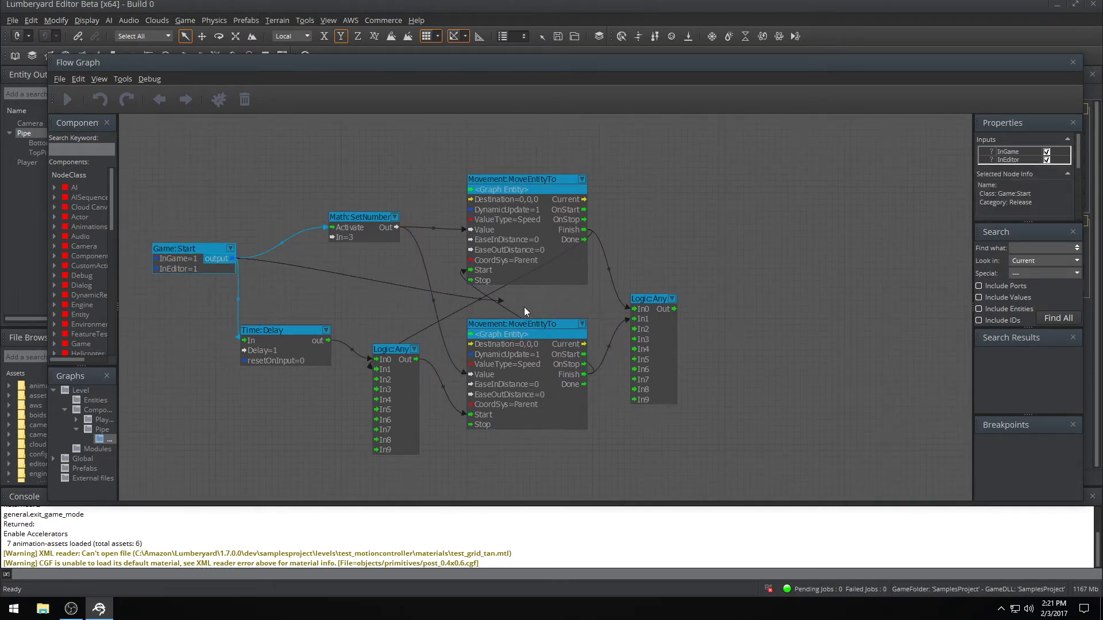
{"action": "left_click_drag", "start_coordinate": [639, 335], "coordinate": [639, 330]}
Add a Math:Random node and place it above and beyond the new Logic:Any node.
{"action": "middle_click_drag", "start_coordinate": [713, 233], "coordinate": [591, 232]}
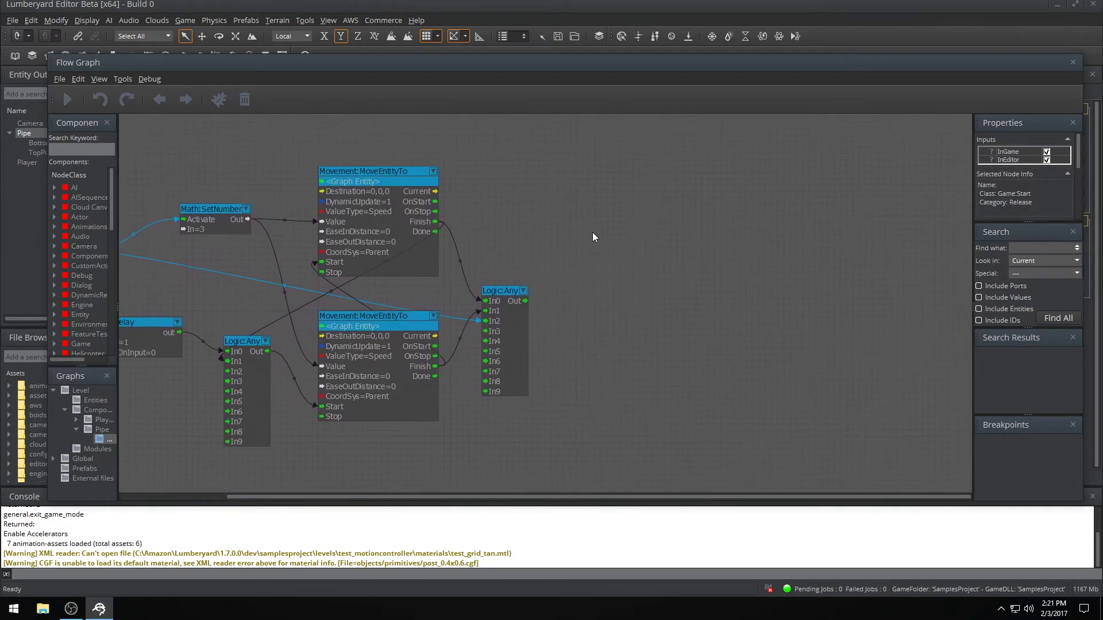
{"action": "right_click", "coordinate": [564, 264]}
{"action": "mouse_move", "coordinate": [632, 269]}
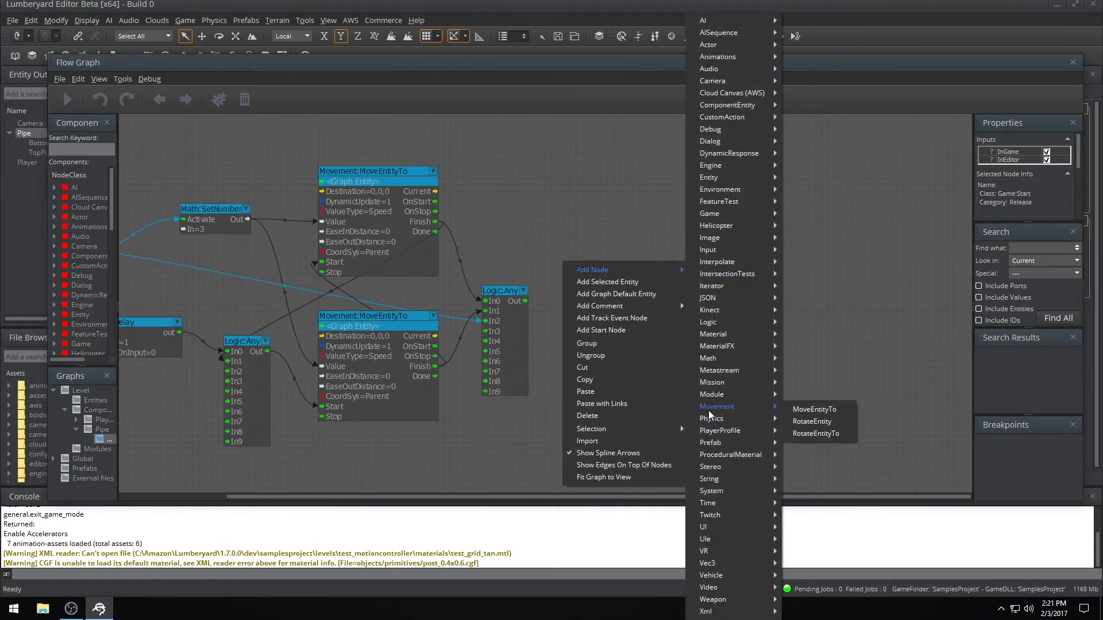
{"action": "mouse_move", "coordinate": [711, 358]}
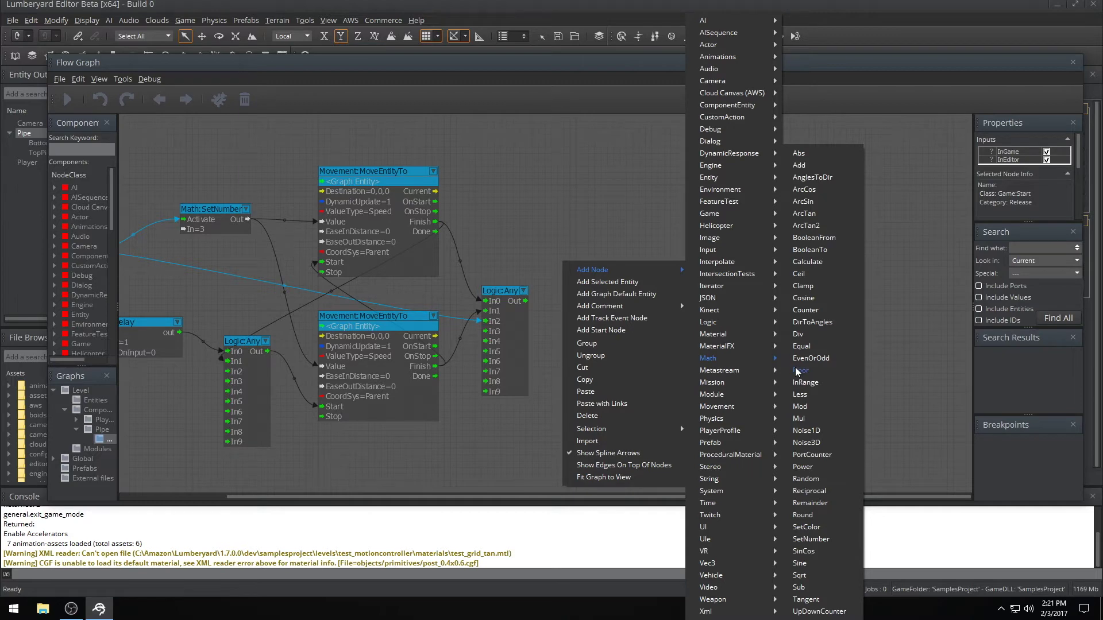
{"action": "left_click", "coordinate": [805, 479]}
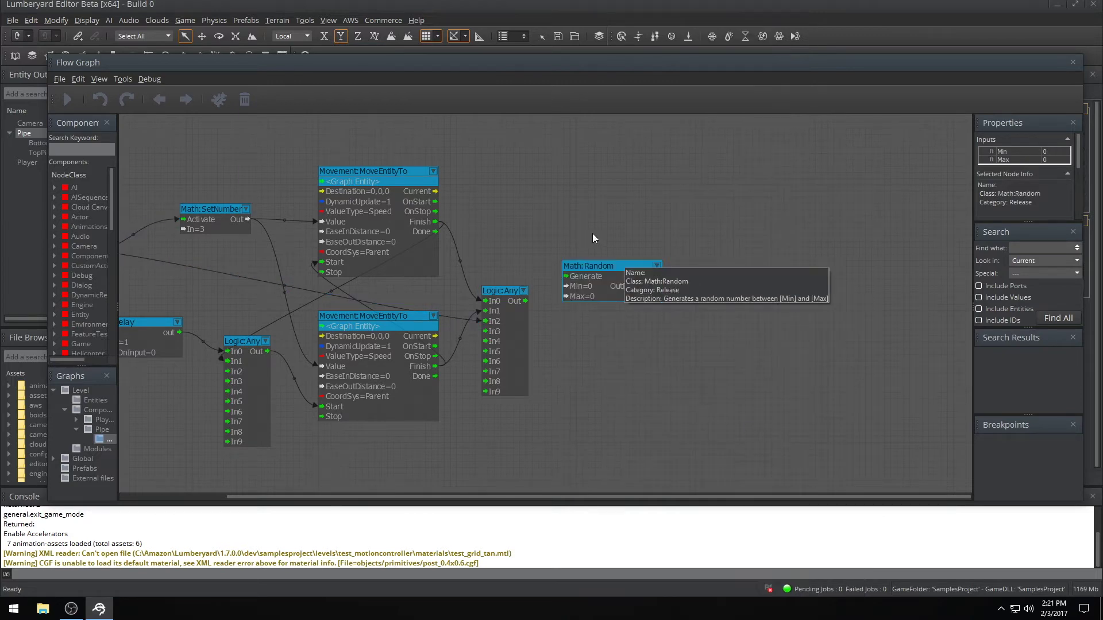
{"action": "left_click_drag", "start_coordinate": [613, 266], "coordinate": [601, 233]}
Add a Vec3:ToVec3 node below the Math:Random node.
{"action": "right_click", "coordinate": [596, 280]}
{"action": "mouse_move", "coordinate": [661, 284]}
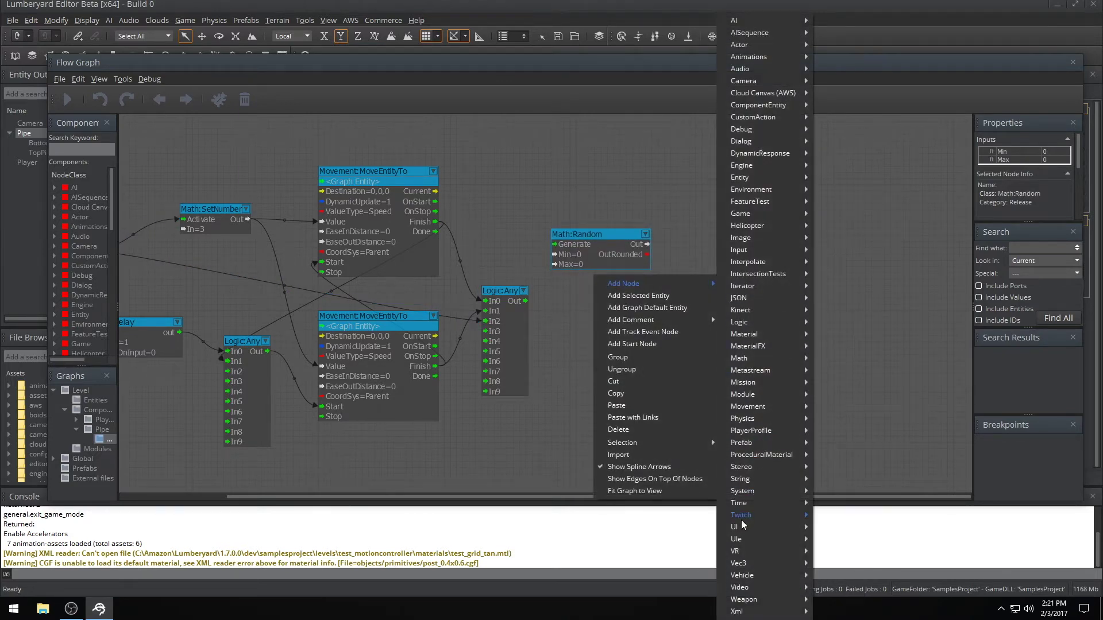
{"action": "mouse_move", "coordinate": [804, 567]}
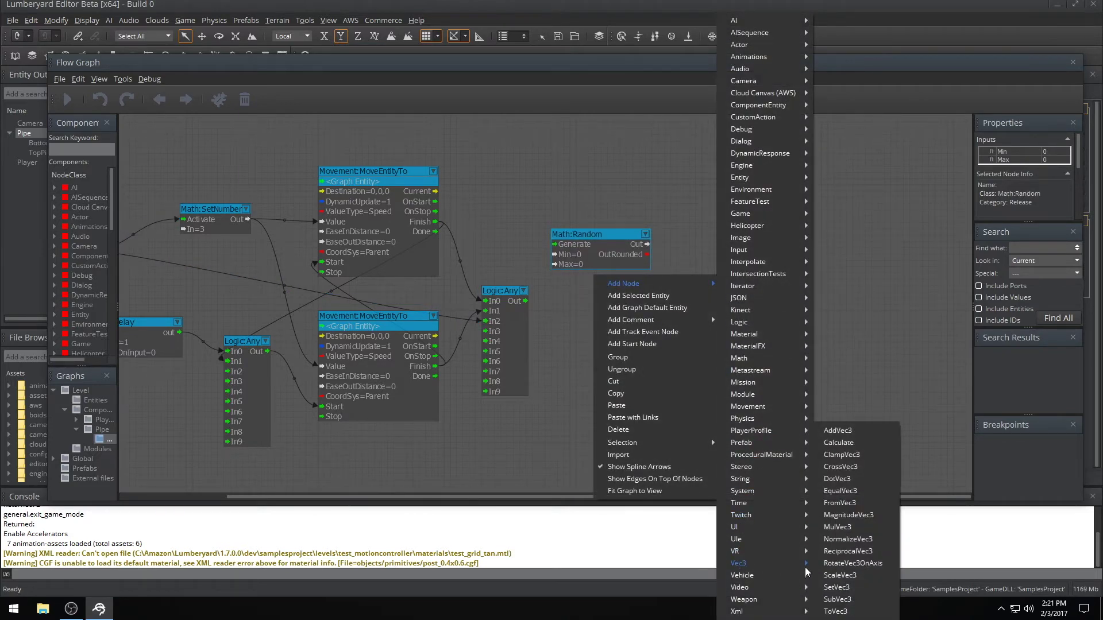
{"action": "left_click", "coordinate": [835, 611]}
Add a Vec3:AddVec3 node next to Math:Random and place a copy of it just below.
{"action": "right_click", "coordinate": [709, 240]}
{"action": "mouse_move", "coordinate": [793, 245]}
{"action": "mouse_move", "coordinate": [852, 561]}
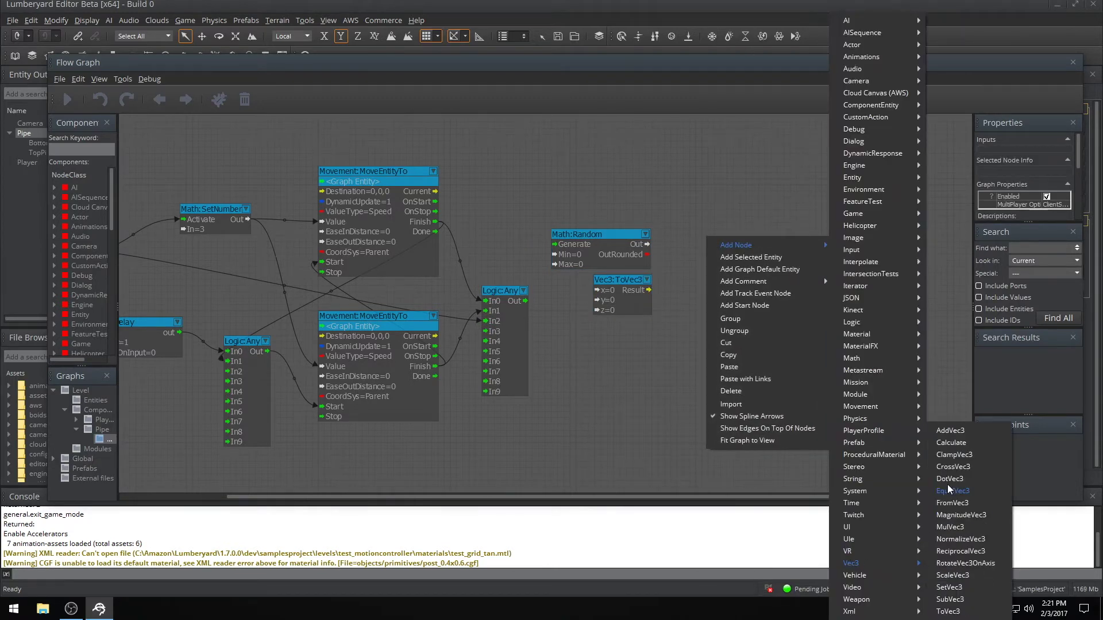
{"action": "left_click", "coordinate": [950, 433]}
{"action": "left_click", "coordinate": [750, 239]}
{"action": "key", "text": "ctrl+c"}
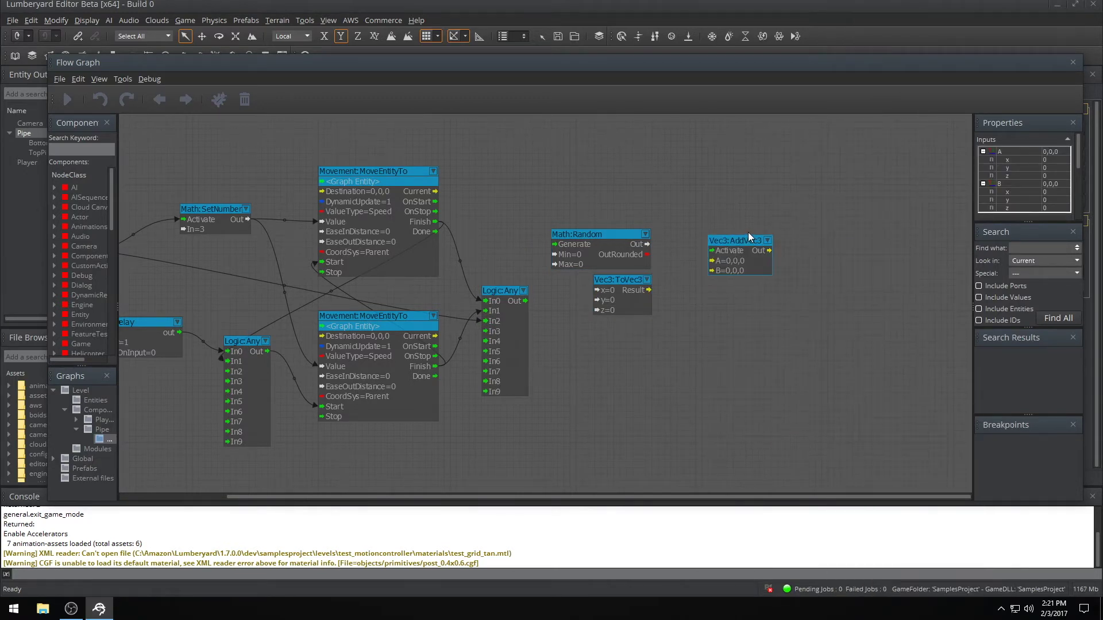
{"action": "key", "text": "ctrl+v"}
{"action": "left_click_drag", "start_coordinate": [758, 237], "coordinate": [705, 316]}
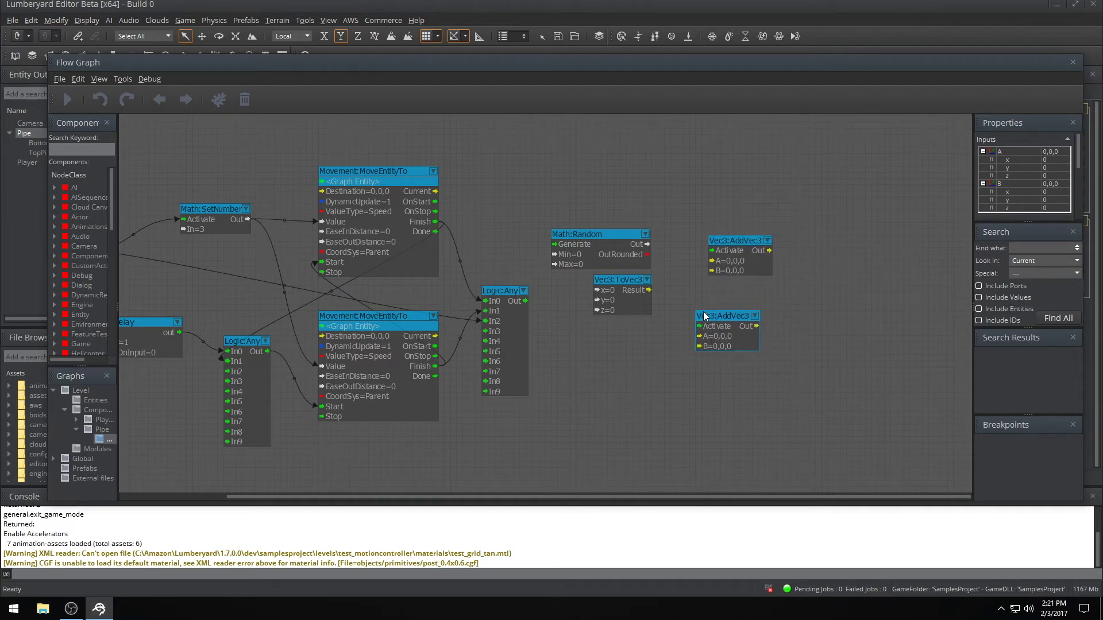
Add a TransformComponent:SetEntityPosition node beside the two AddVec3 nodes.
{"action": "right_click_drag", "start_coordinate": [790, 307], "coordinate": [788, 307]}
{"action": "right_click", "coordinate": [789, 308]}
{"action": "mouse_move", "coordinate": [885, 313]}
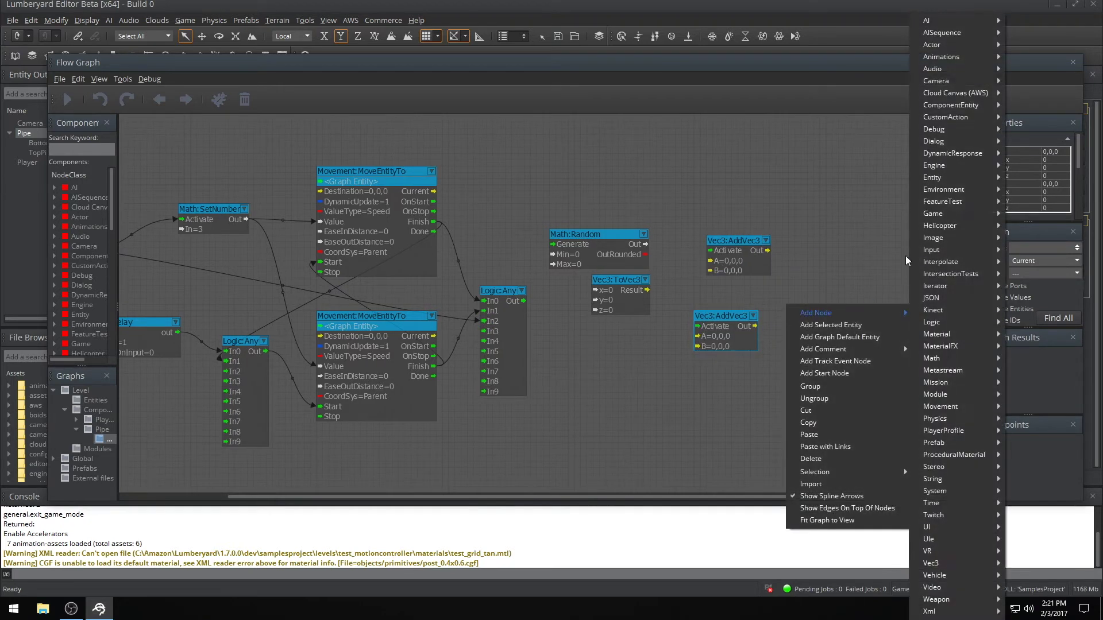
{"action": "mouse_move", "coordinate": [995, 106]}
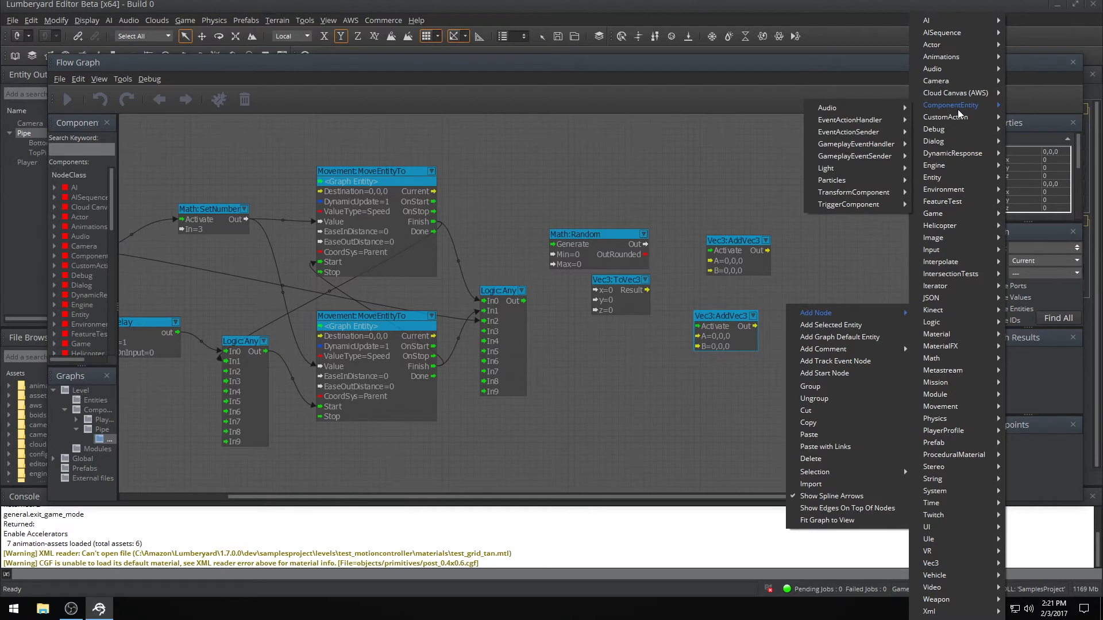
{"action": "mouse_move", "coordinate": [902, 193]}
{"action": "left_click", "coordinate": [949, 219]}
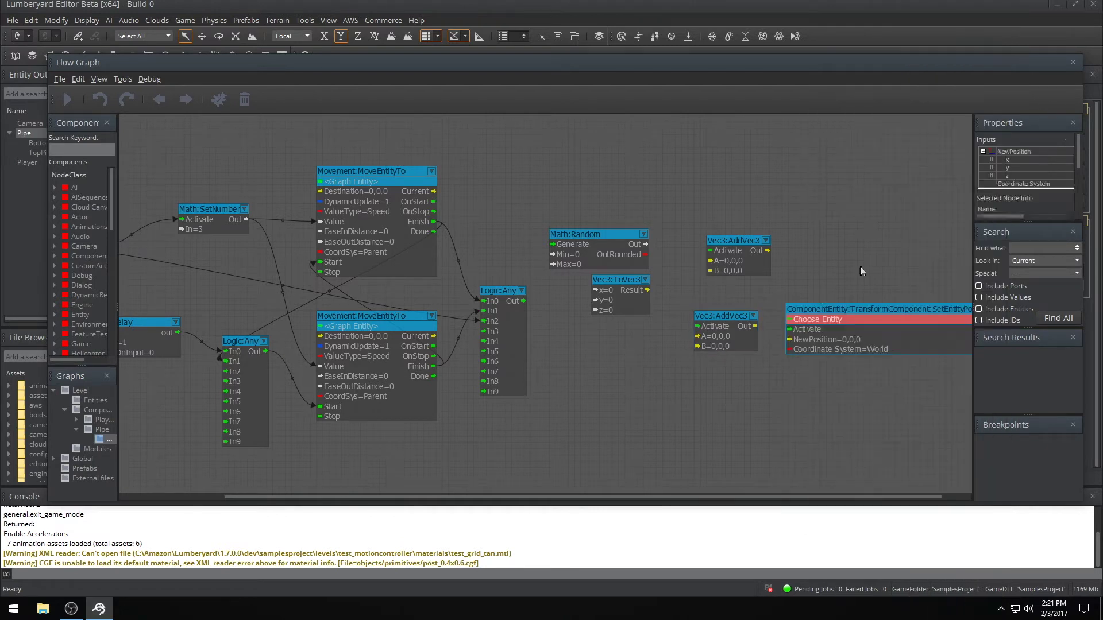
{"action": "left_click_drag", "start_coordinate": [822, 306], "coordinate": [822, 290]}
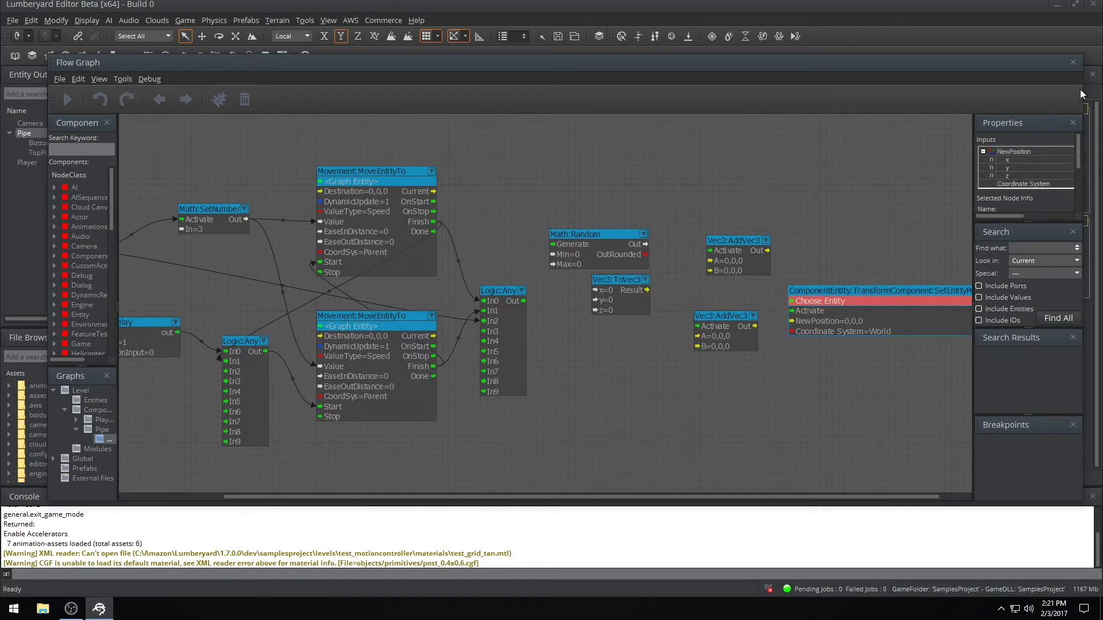
Shrink the flow graph window to expose the viewport, select TagPoint1 and add it to the graph as an entity node.
{"action": "left_click_drag", "start_coordinate": [1085, 91], "coordinate": [460, 126]}
{"action": "left_click", "coordinate": [512, 388]}
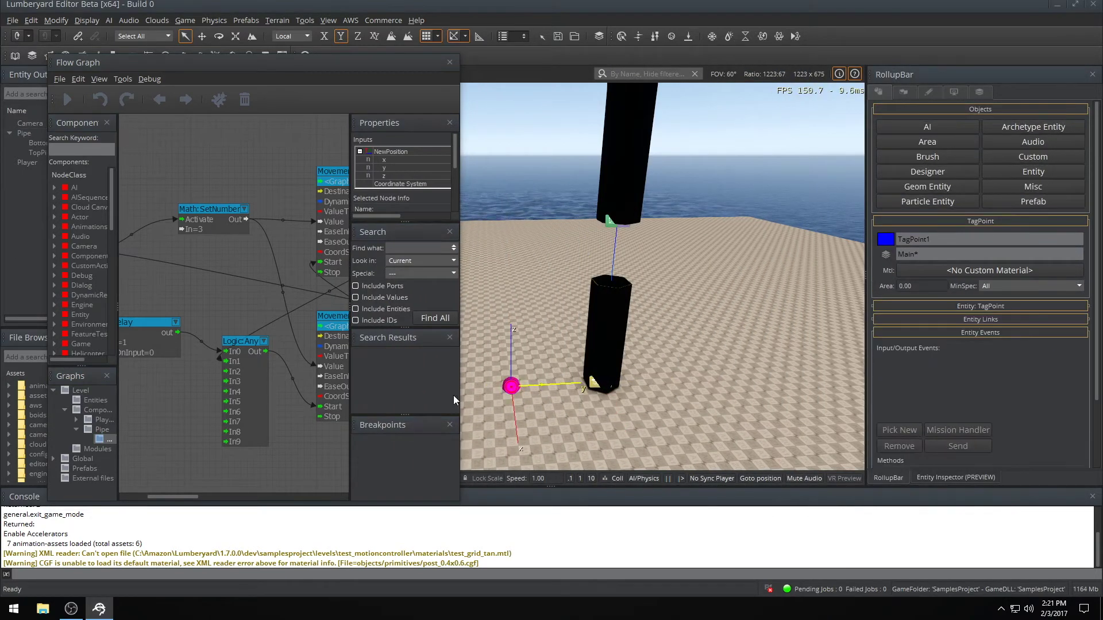
{"action": "left_click_drag", "start_coordinate": [462, 399], "coordinate": [482, 398]}
{"action": "right_click_drag", "start_coordinate": [368, 386], "coordinate": [126, 373]}
{"action": "right_click_drag", "start_coordinate": [281, 388], "coordinate": [212, 388]}
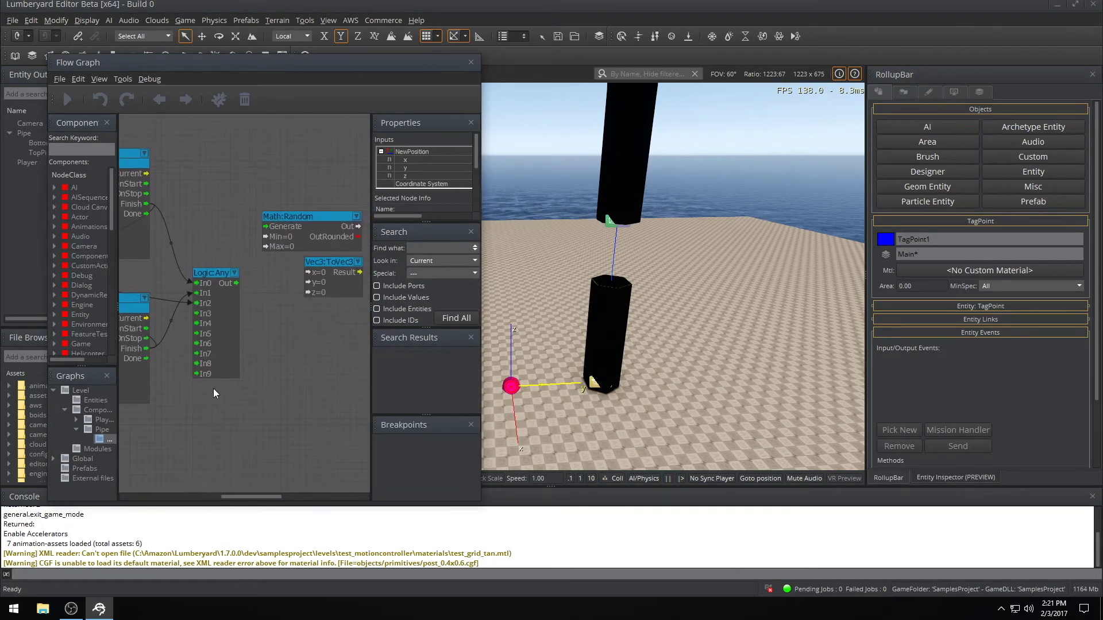
{"action": "right_click", "coordinate": [273, 385]}
{"action": "left_click", "coordinate": [290, 405]}
{"action": "left_click_drag", "start_coordinate": [295, 402], "coordinate": [273, 370]}
Widen the flow graph window and arrange the TagPoint and ToVec3 nodes beneath Math:Random, with ToVec3 between them.
{"action": "scroll", "coordinate": [198, 291], "scroll_direction": "down", "scroll_amount": 4}
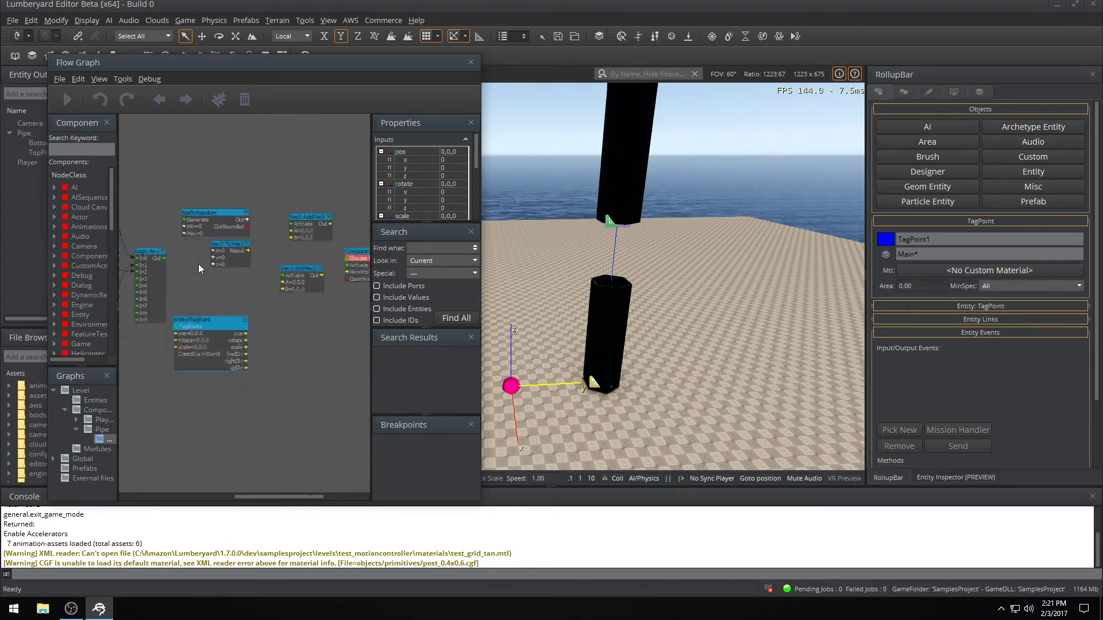
{"action": "scroll", "coordinate": [205, 292], "scroll_direction": "up", "scroll_amount": 1}
{"action": "right_click_drag", "start_coordinate": [205, 292], "coordinate": [224, 317]}
{"action": "left_click_drag", "start_coordinate": [481, 393], "coordinate": [879, 381]}
{"action": "scroll", "coordinate": [316, 368], "scroll_direction": "up", "scroll_amount": 4}
{"action": "right_click_drag", "start_coordinate": [150, 288], "coordinate": [406, 315]}
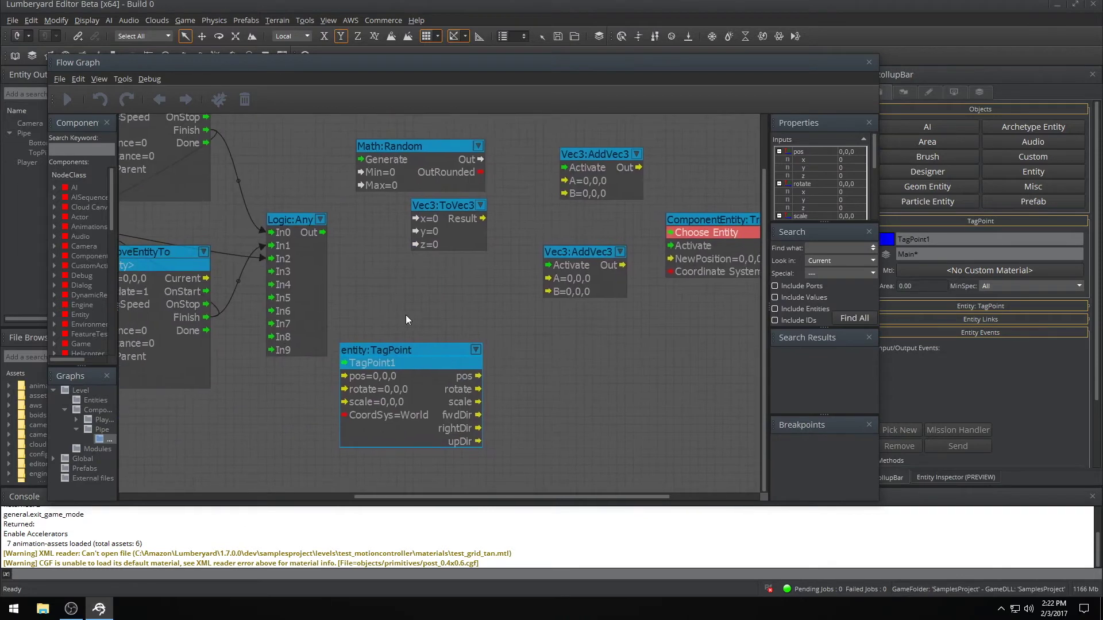
{"action": "mouse_move", "coordinate": [418, 352]}
{"action": "left_mouse_down"}
{"action": "mouse_move", "coordinate": [459, 345]}
{"action": "mouse_move", "coordinate": [420, 340]}
{"action": "left_mouse_up"}
{"action": "scroll", "coordinate": [499, 322], "scroll_direction": "down", "scroll_amount": 3}
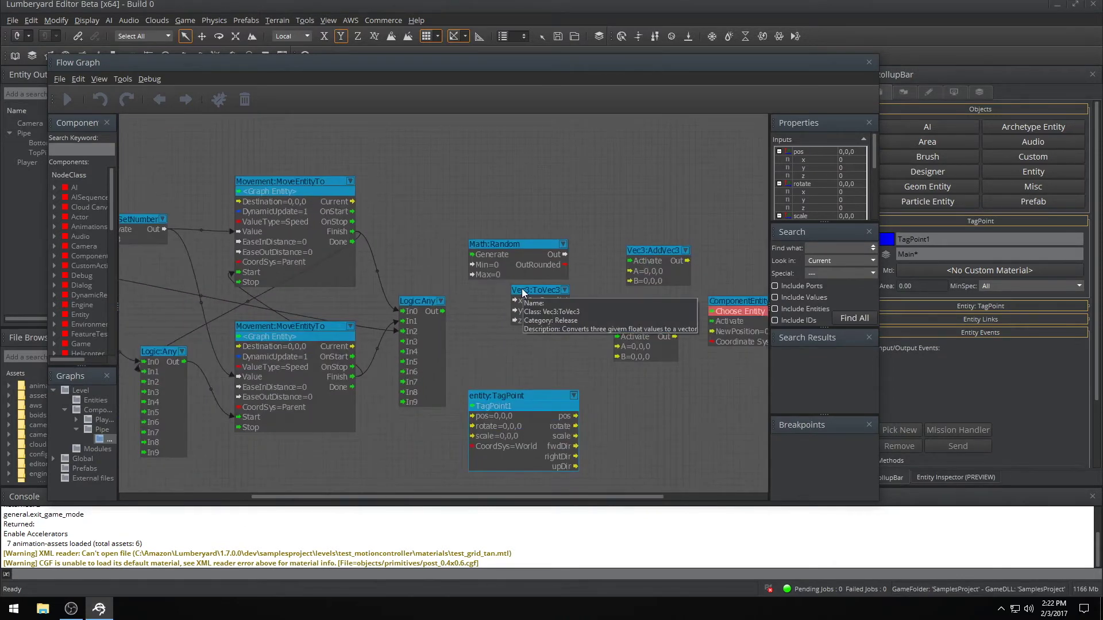
{"action": "left_click", "coordinate": [504, 324]}
{"action": "right_click_drag", "start_coordinate": [470, 336], "coordinate": [466, 308]}
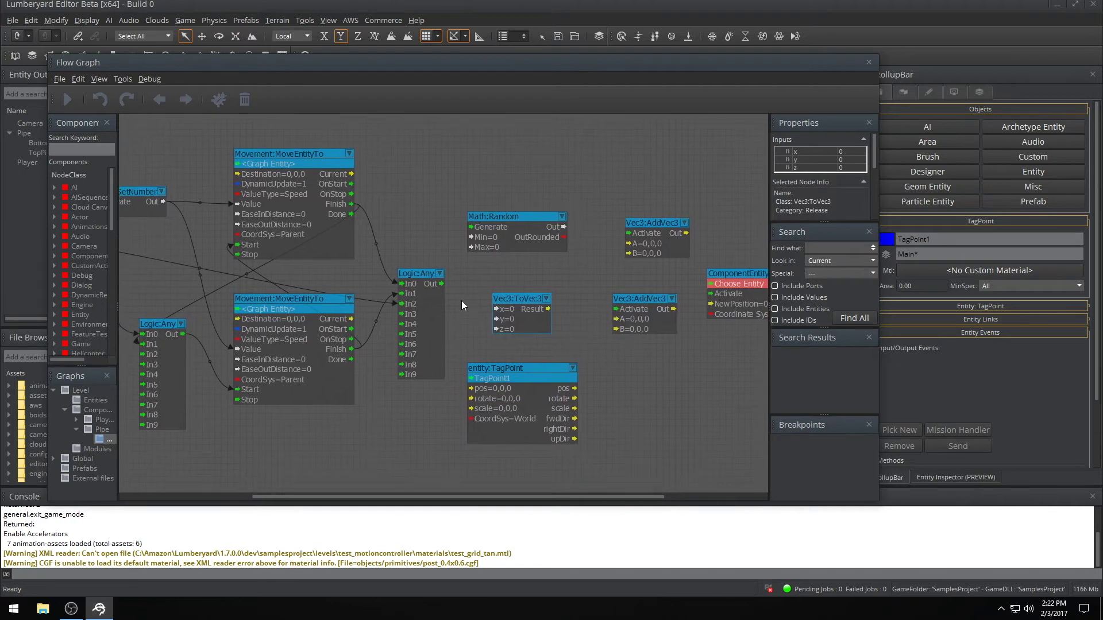
Remove and recreate the upper MoveEntityTo's Finish link to the first Logic:Any's In1, and relink the lower node's Finish to the second Any's In1.
{"action": "right_click_drag", "start_coordinate": [408, 289], "coordinate": [608, 307]}
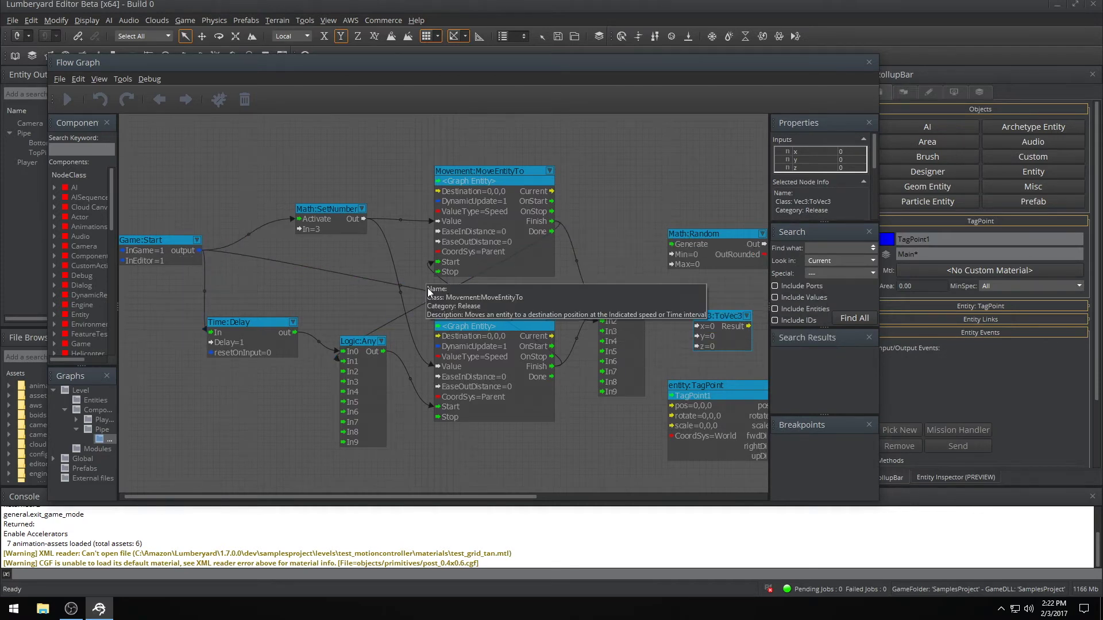
{"action": "scroll", "coordinate": [448, 291], "scroll_direction": "up", "scroll_amount": 3}
{"action": "right_click", "coordinate": [451, 295]}
{"action": "key", "text": "Escape"}
{"action": "right_click", "coordinate": [449, 294]}
{"action": "left_click", "coordinate": [462, 302]}
{"action": "left_click_drag", "start_coordinate": [613, 174], "coordinate": [271, 413]}
{"action": "scroll", "coordinate": [411, 305], "scroll_direction": "down", "scroll_amount": 3}
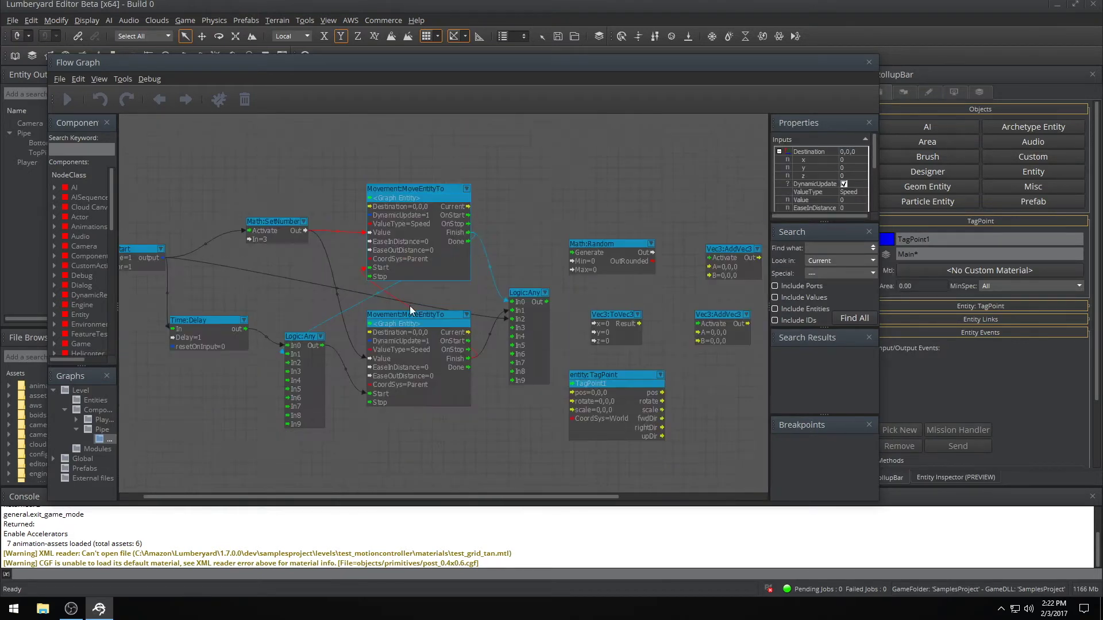
{"action": "scroll", "coordinate": [451, 318], "scroll_direction": "up", "scroll_amount": 3}
{"action": "left_click_drag", "start_coordinate": [549, 401], "coordinate": [612, 337]}
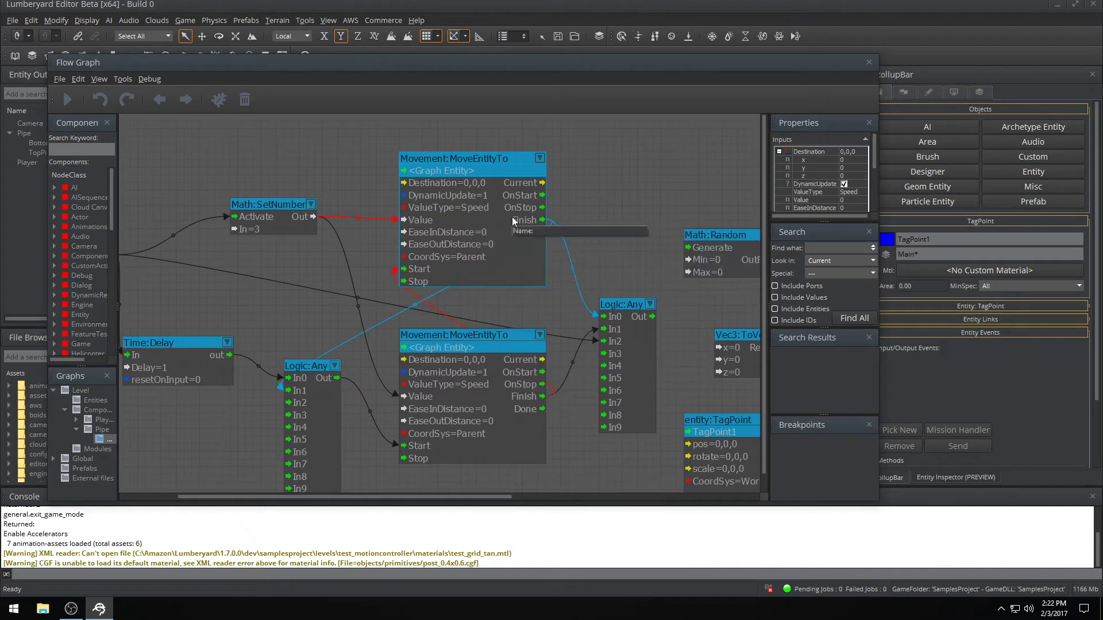
Link the second Logic:Any's Out to Math:Random's Generate and set Math:Random's Min to -5.
{"action": "right_click_drag", "start_coordinate": [543, 319], "coordinate": [315, 337]}
{"action": "left_click_drag", "start_coordinate": [411, 336], "coordinate": [461, 274]}
{"action": "double_click", "coordinate": [492, 285]}
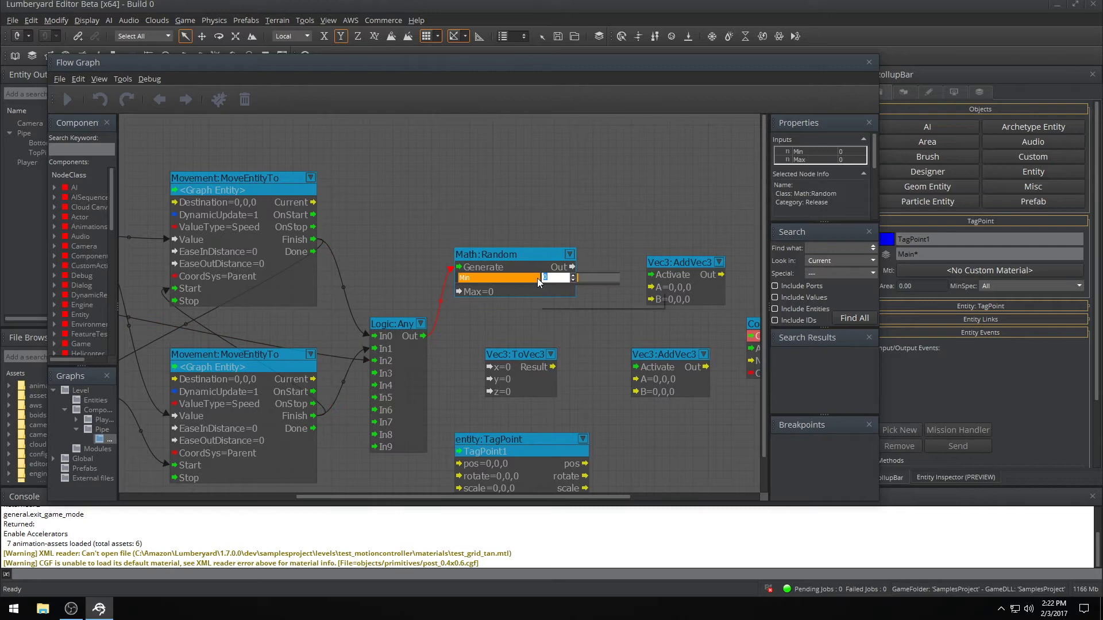
{"action": "type", "text": "-5"}
{"action": "key", "text": "Return"}
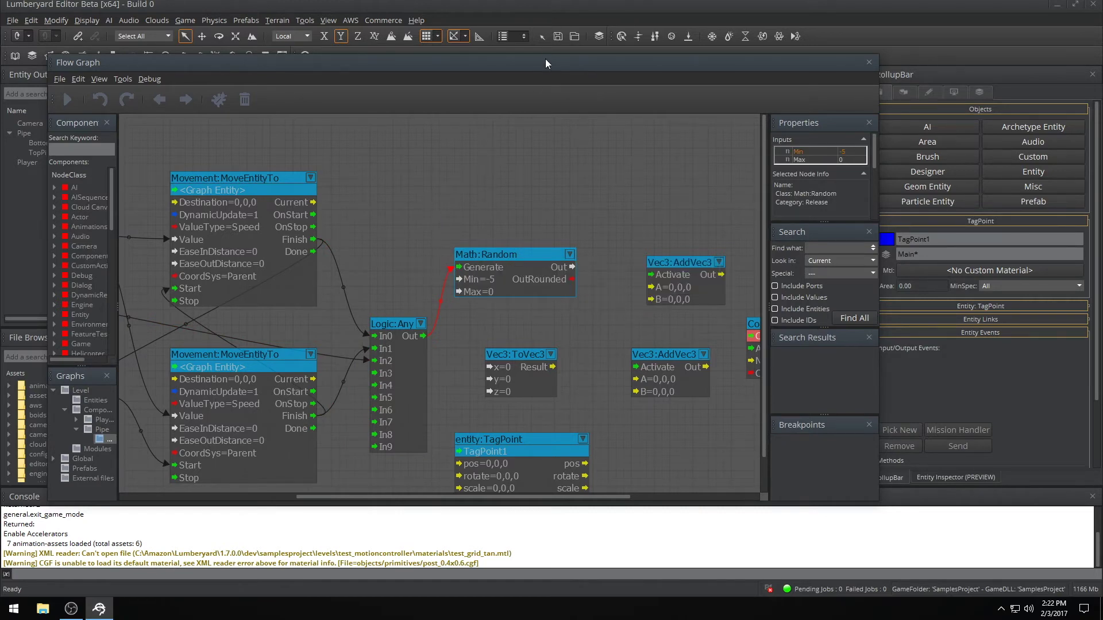
Close the flow graph, try lowering Pipe together with the tag point along Z, and reopen Pipe's flow graph.
{"action": "left_click", "coordinate": [869, 62]}
{"action": "left_click", "coordinate": [29, 132]}
{"action": "key", "text": "2"}
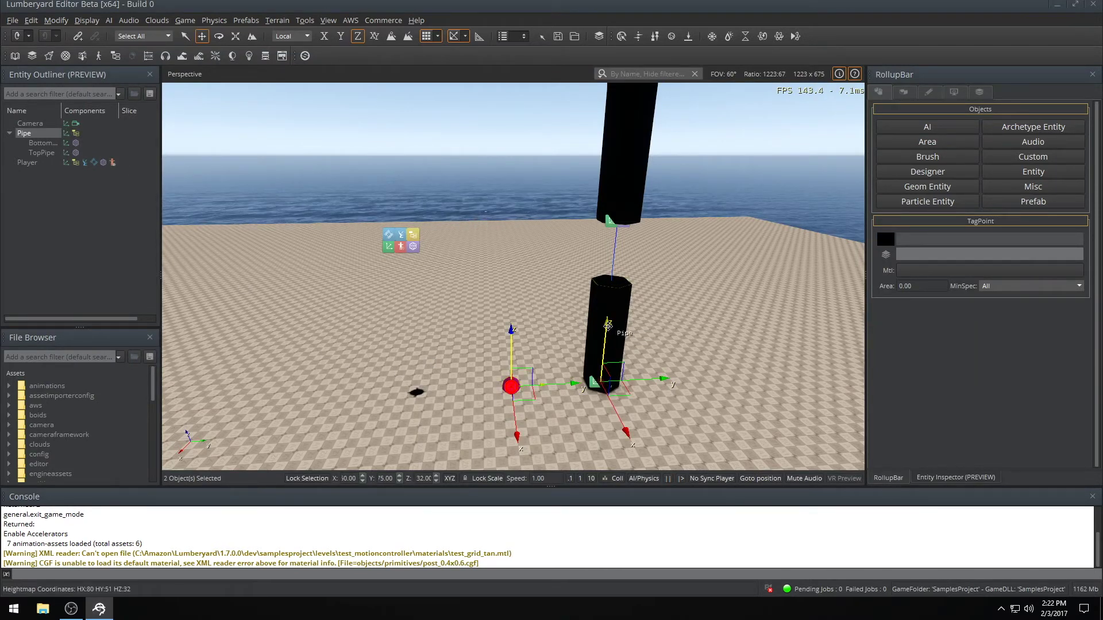
{"action": "left_click_drag", "start_coordinate": [607, 325], "coordinate": [596, 421]}
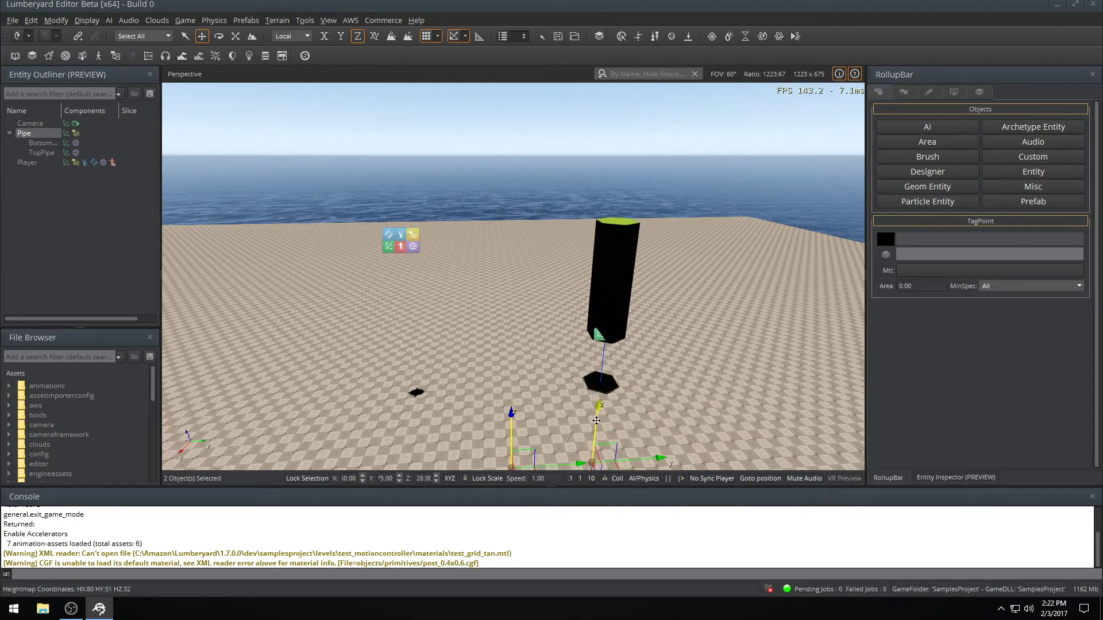
{"action": "right_click", "coordinate": [27, 133]}
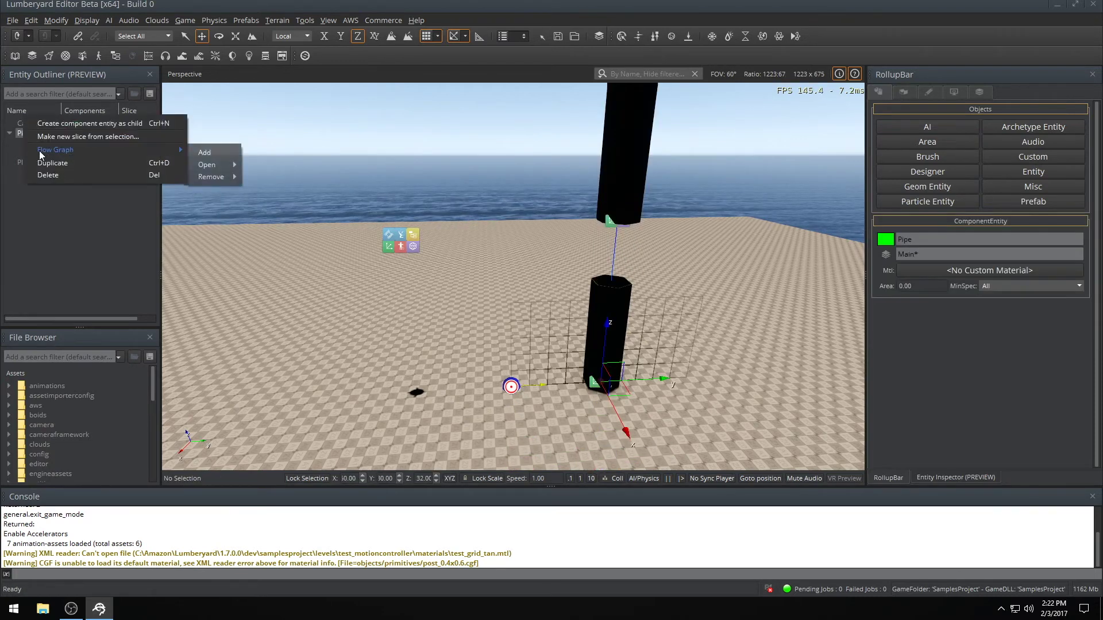
{"action": "left_click", "coordinate": [232, 174]}
Link Math:Random's OutRounded to the z input of Vec3:ToVec3 and shift the ToVec3 node closer to the lower AddVec3.
{"action": "right_click_drag", "start_coordinate": [467, 314], "coordinate": [404, 270]}
{"action": "scroll", "coordinate": [432, 250], "scroll_direction": "down", "scroll_amount": 2}
{"action": "scroll", "coordinate": [405, 271], "scroll_direction": "up", "scroll_amount": 2}
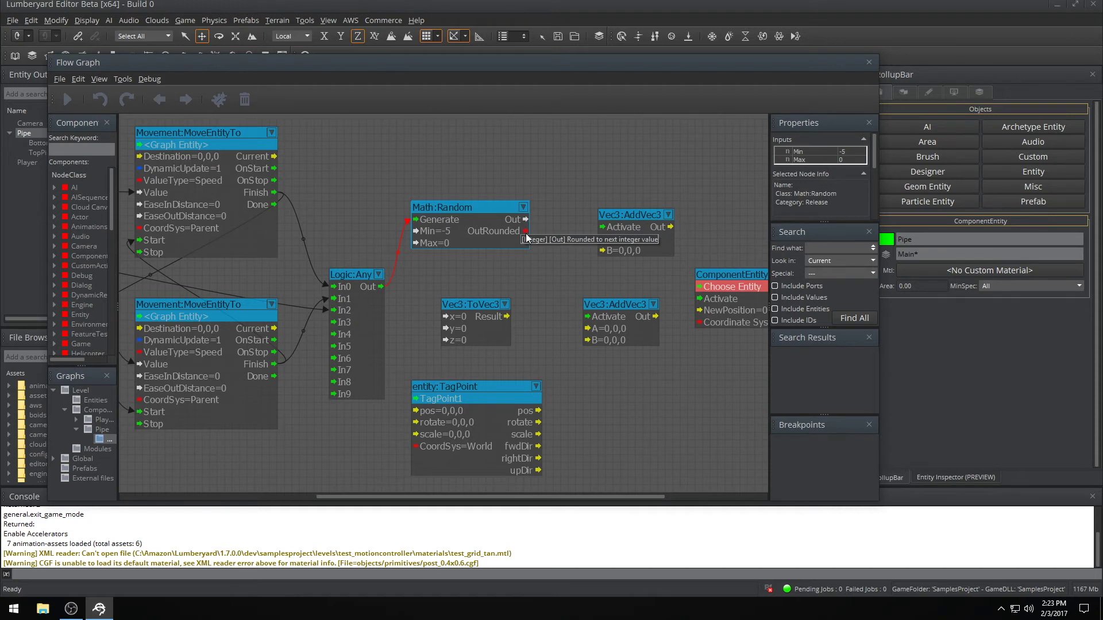
{"action": "left_click_drag", "start_coordinate": [526, 235], "coordinate": [515, 250]}
{"action": "left_click_drag", "start_coordinate": [440, 347], "coordinate": [443, 346]}
{"action": "left_click_drag", "start_coordinate": [469, 308], "coordinate": [497, 313]}
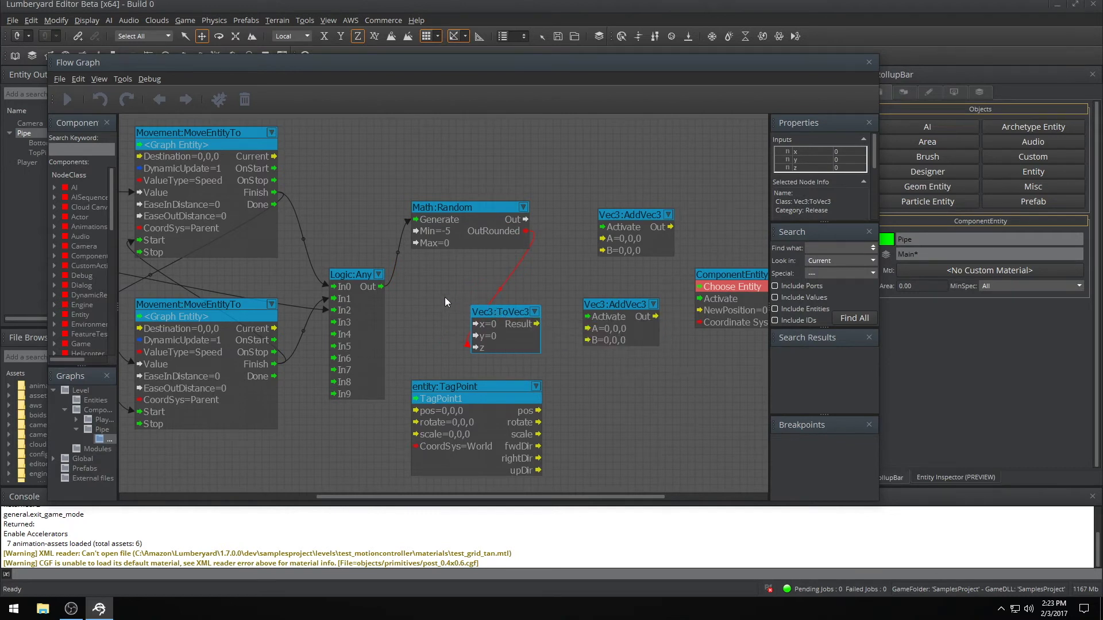
Link ToVec3's Result to Activate and B on the lower AddVec3, and TagPoint's pos to its A input.
{"action": "right_click_drag", "start_coordinate": [449, 301], "coordinate": [419, 272]}
{"action": "mouse_move", "coordinate": [552, 287]}
{"action": "left_mouse_down"}
{"action": "mouse_move", "coordinate": [505, 295]}
{"action": "mouse_move", "coordinate": [556, 315]}
{"action": "mouse_move", "coordinate": [559, 277]}
{"action": "left_mouse_up"}
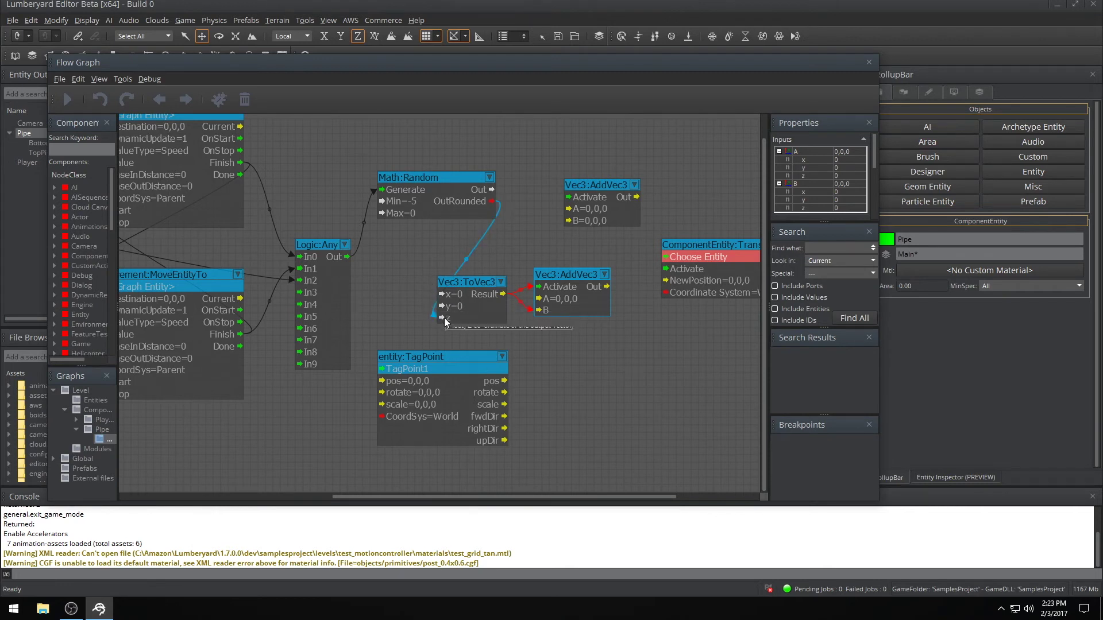
{"action": "left_click", "coordinate": [504, 381]}
{"action": "left_click_drag", "start_coordinate": [504, 381], "coordinate": [544, 299]}
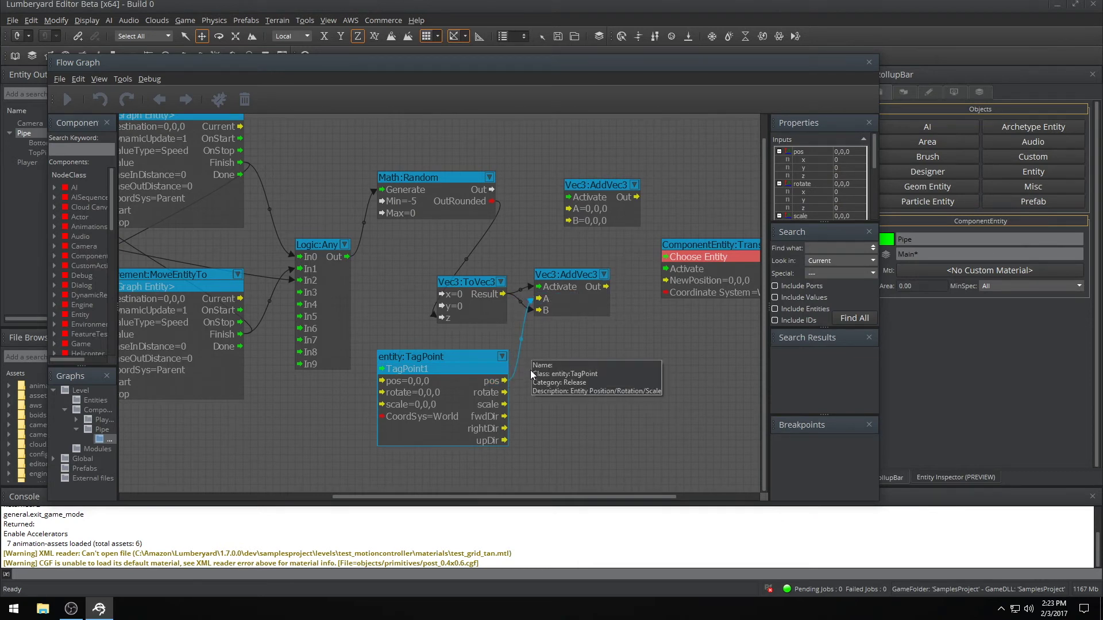
Link the lower AddVec3's Out to SetEntityPosition's Activate and NewPosition, and assign the graph entity to that node.
{"action": "right_click_drag", "start_coordinate": [627, 340], "coordinate": [530, 360]}
{"action": "left_click", "coordinate": [512, 307]}
{"action": "left_click_drag", "start_coordinate": [573, 294], "coordinate": [574, 291]}
{"action": "left_click_drag", "start_coordinate": [509, 306], "coordinate": [573, 303]}
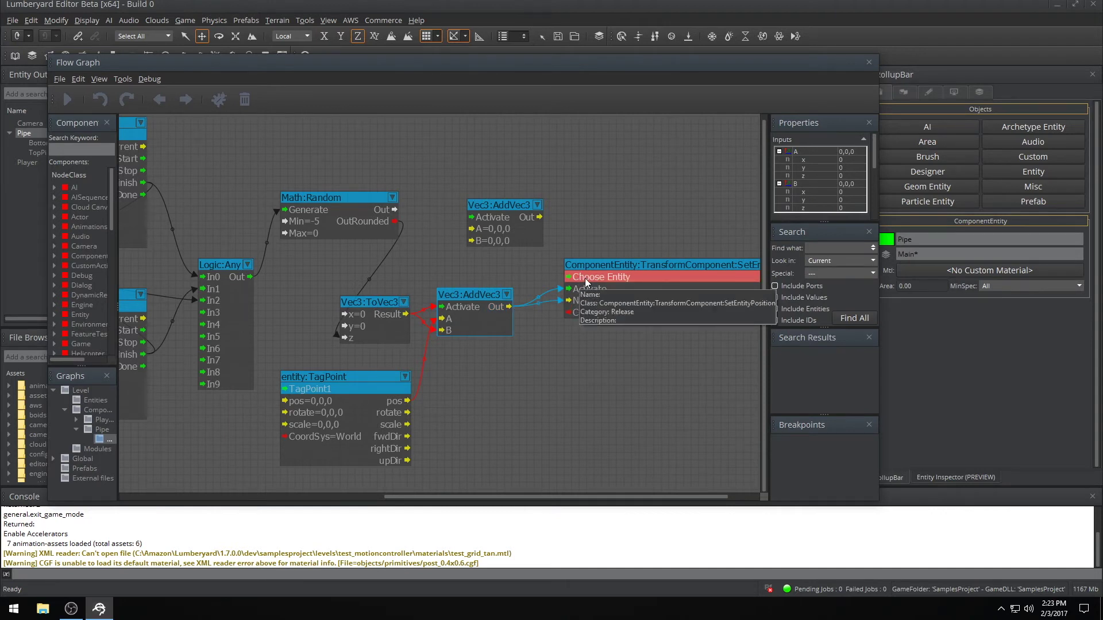
{"action": "right_click", "coordinate": [587, 281]}
{"action": "left_click", "coordinate": [604, 300]}
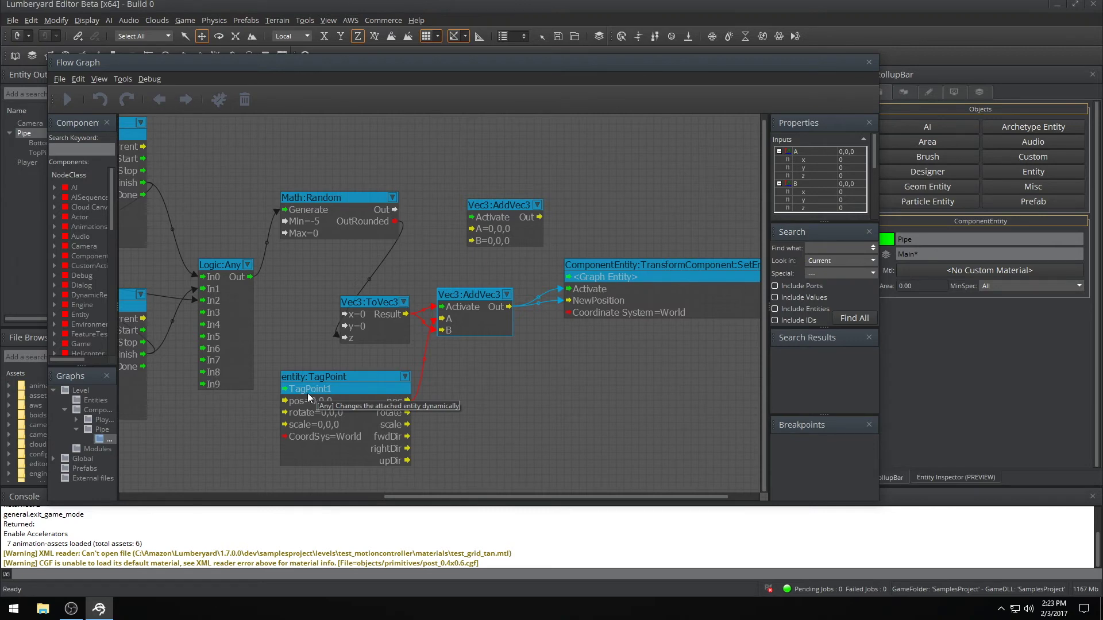
Link the lower AddVec3's Out to the upper AddVec3's Activate and A, set its B to 0,-30,0, and close the flow graph.
{"action": "scroll", "coordinate": [462, 315], "scroll_direction": "down", "scroll_amount": 6}
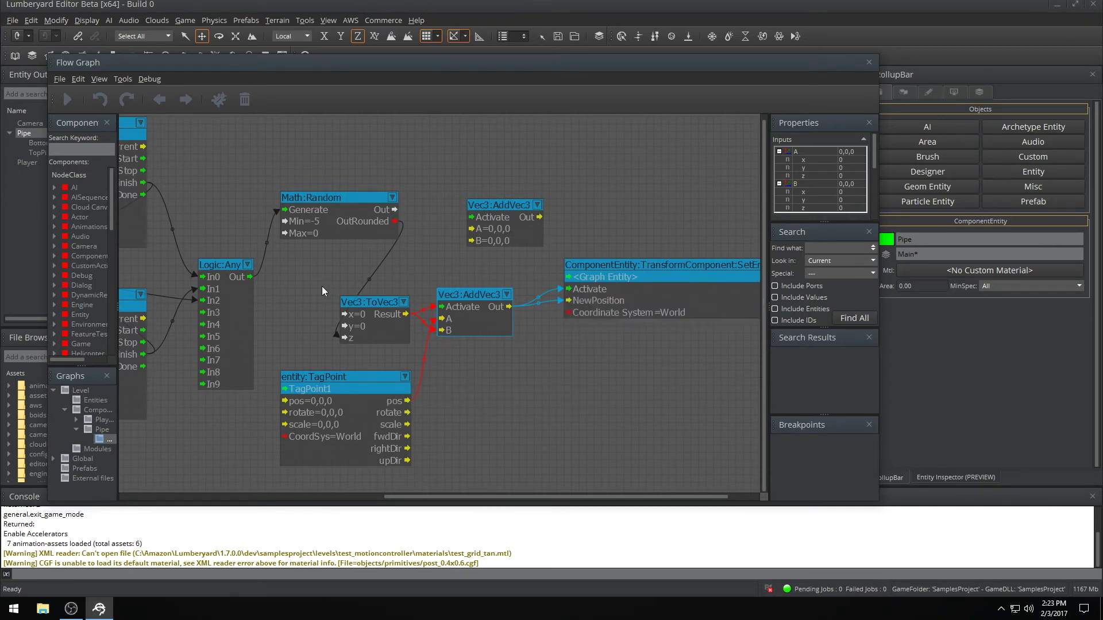
{"action": "scroll", "coordinate": [463, 316], "scroll_direction": "up", "scroll_amount": 3}
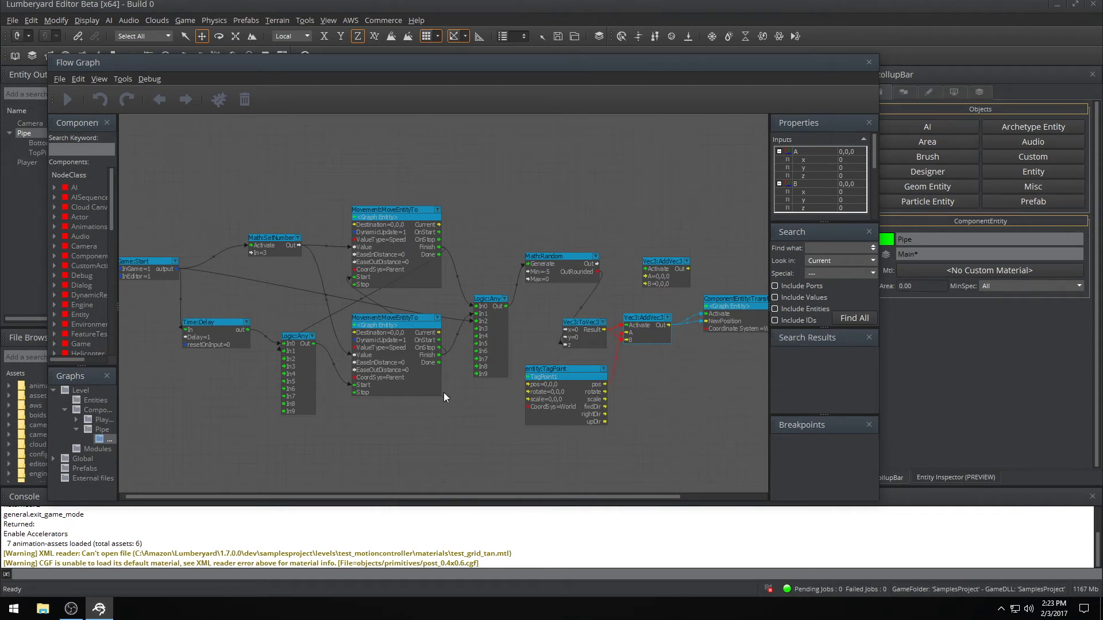
{"action": "middle_click_drag", "start_coordinate": [443, 392], "coordinate": [307, 398]}
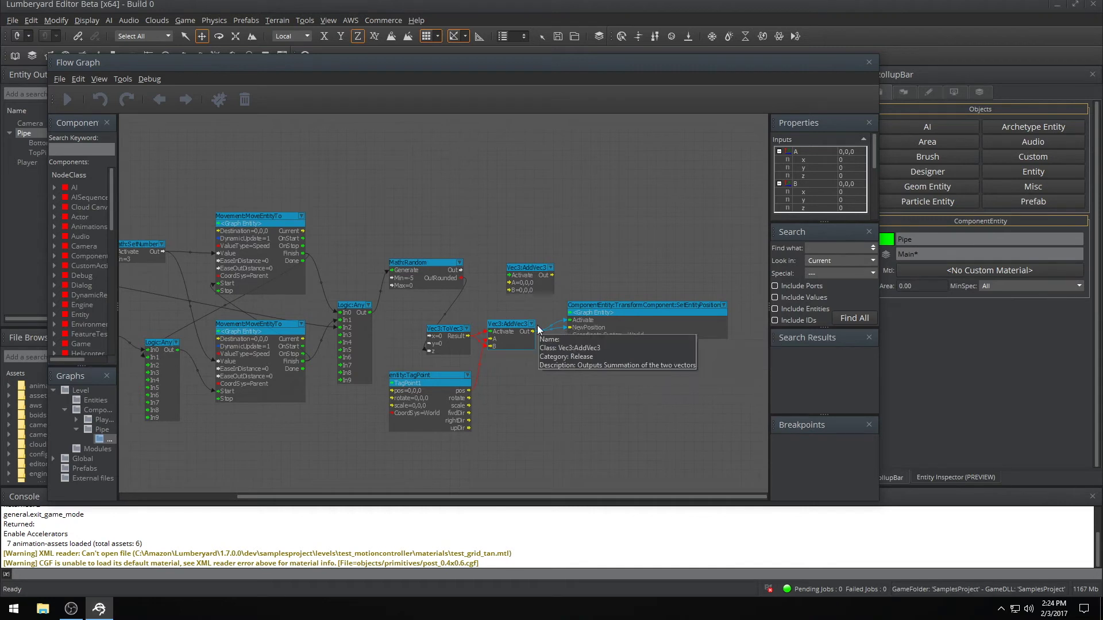
{"action": "middle_click_drag", "start_coordinate": [414, 312], "coordinate": [480, 314]}
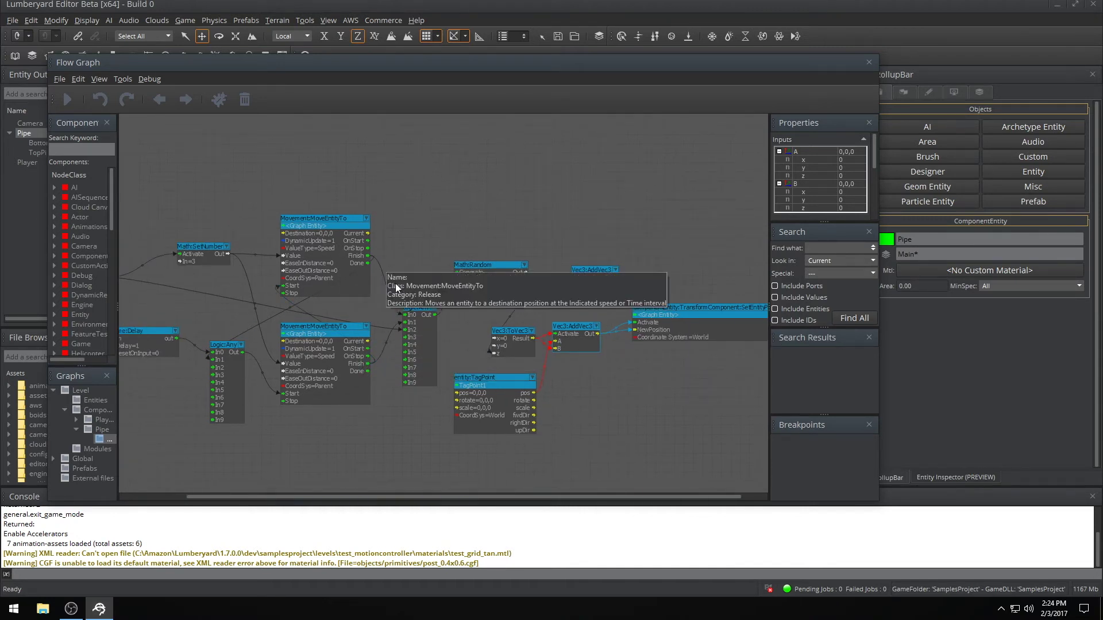
{"action": "scroll", "coordinate": [469, 325], "scroll_direction": "up", "scroll_amount": 3}
{"action": "scroll", "coordinate": [488, 319], "scroll_direction": "up", "scroll_amount": 1}
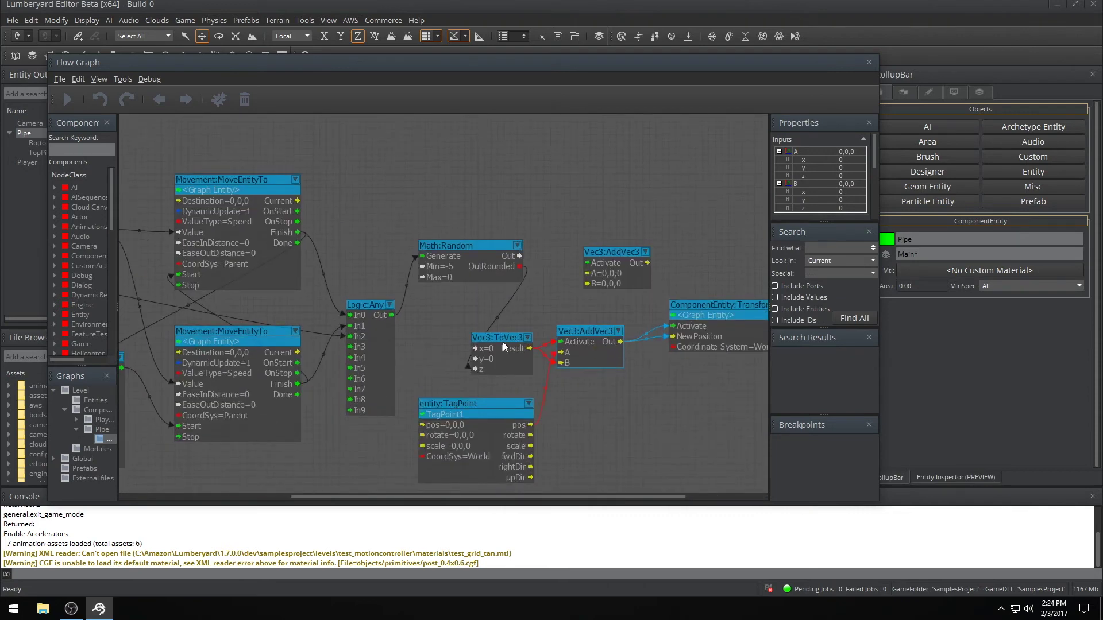
{"action": "left_click_drag", "start_coordinate": [619, 342], "coordinate": [643, 233]}
{"action": "left_click_drag", "start_coordinate": [621, 343], "coordinate": [597, 259]}
{"action": "double_click", "coordinate": [635, 264]}
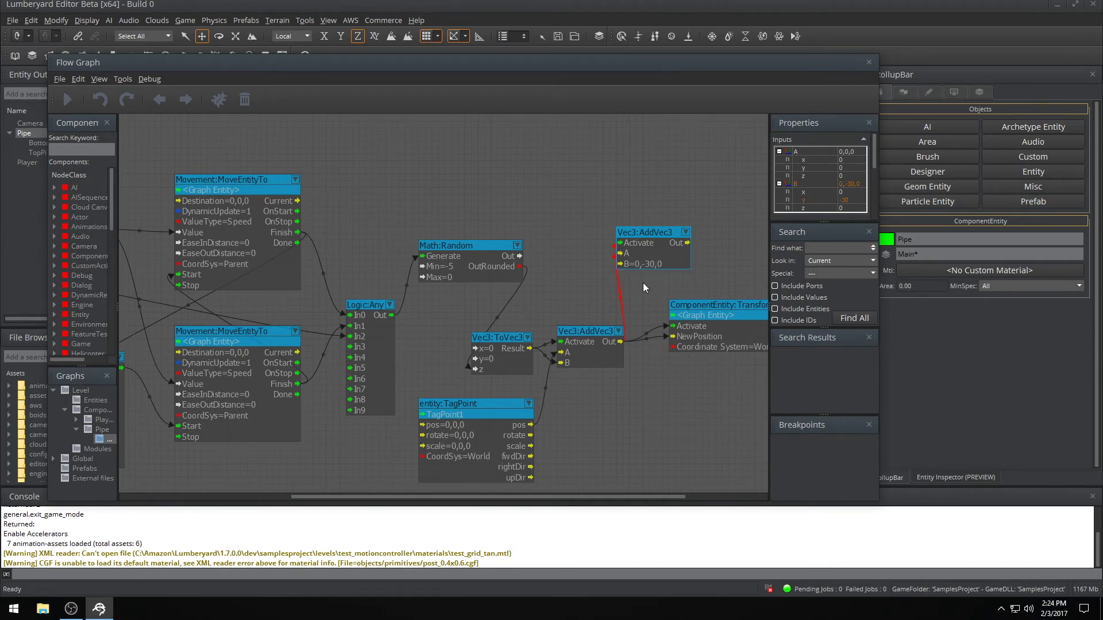
{"action": "mouse_move", "coordinate": [548, 206]}
{"action": "middle_mouse_down"}
{"action": "mouse_move", "coordinate": [610, 221]}
{"action": "mouse_move", "coordinate": [549, 205]}
{"action": "middle_mouse_up"}
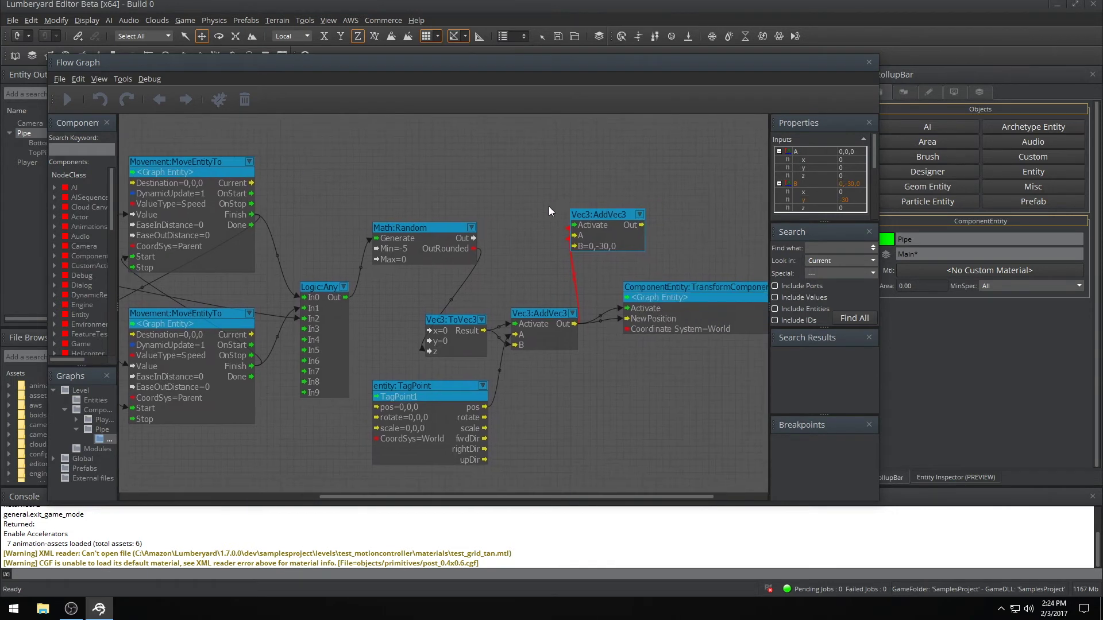
{"action": "middle_click_drag", "start_coordinate": [342, 167], "coordinate": [458, 191]}
{"action": "scroll", "coordinate": [456, 191], "scroll_direction": "down", "scroll_amount": 2}
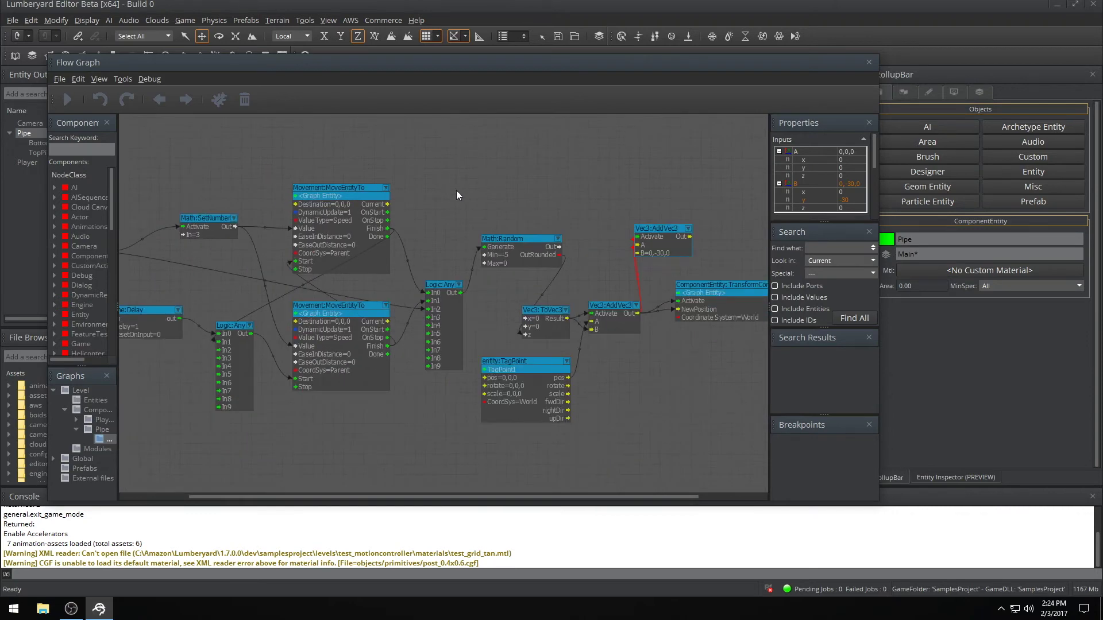
{"action": "left_click", "coordinate": [868, 62]}
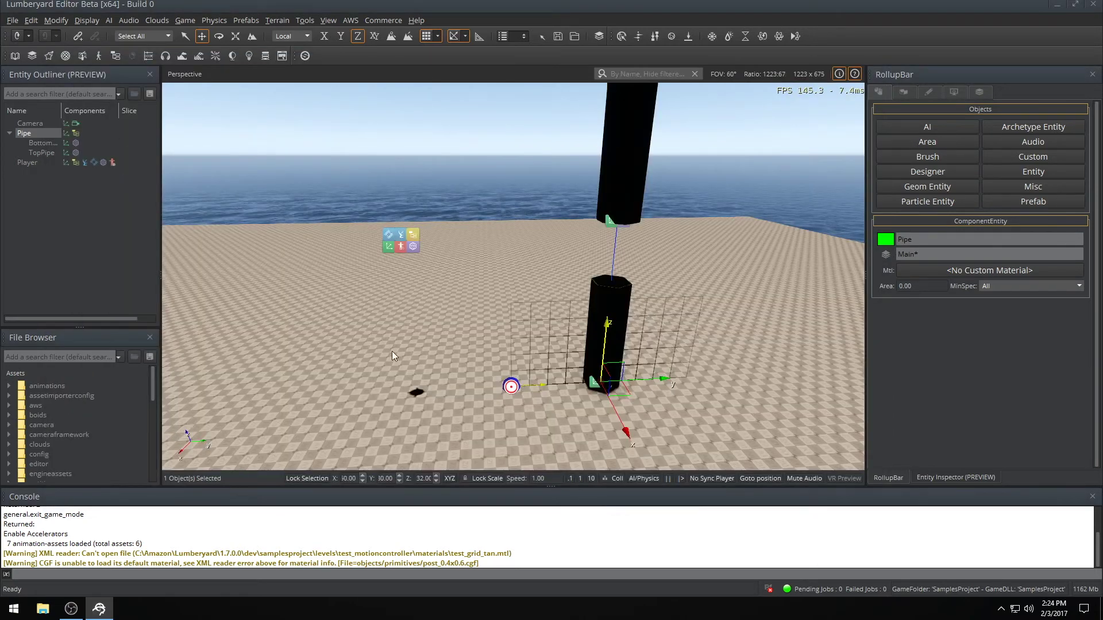
Try sliding Pipe along the Y axis in the viewport and undo the moves.
{"action": "left_click_drag", "start_coordinate": [666, 380], "coordinate": [702, 361]}
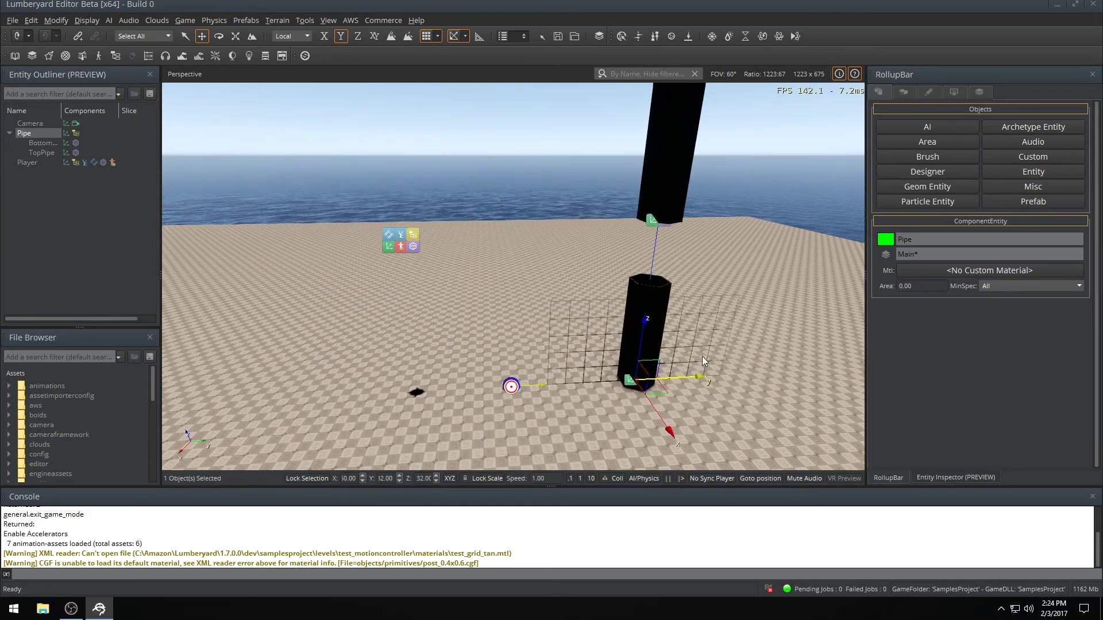
{"action": "key", "text": "ctrl+z"}
{"action": "scroll", "coordinate": [383, 323], "scroll_direction": "down", "scroll_amount": 1}
{"action": "middle_click_drag", "start_coordinate": [381, 322], "coordinate": [526, 410]}
{"action": "scroll", "coordinate": [526, 410], "scroll_direction": "down", "scroll_amount": 1}
{"action": "left_click_drag", "start_coordinate": [795, 358], "coordinate": [376, 389]}
{"action": "key", "text": "ctrl+z"}
{"action": "middle_click_drag", "start_coordinate": [543, 302], "coordinate": [617, 298]}
{"action": "middle_click_drag", "start_coordinate": [528, 369], "coordinate": [543, 350]}
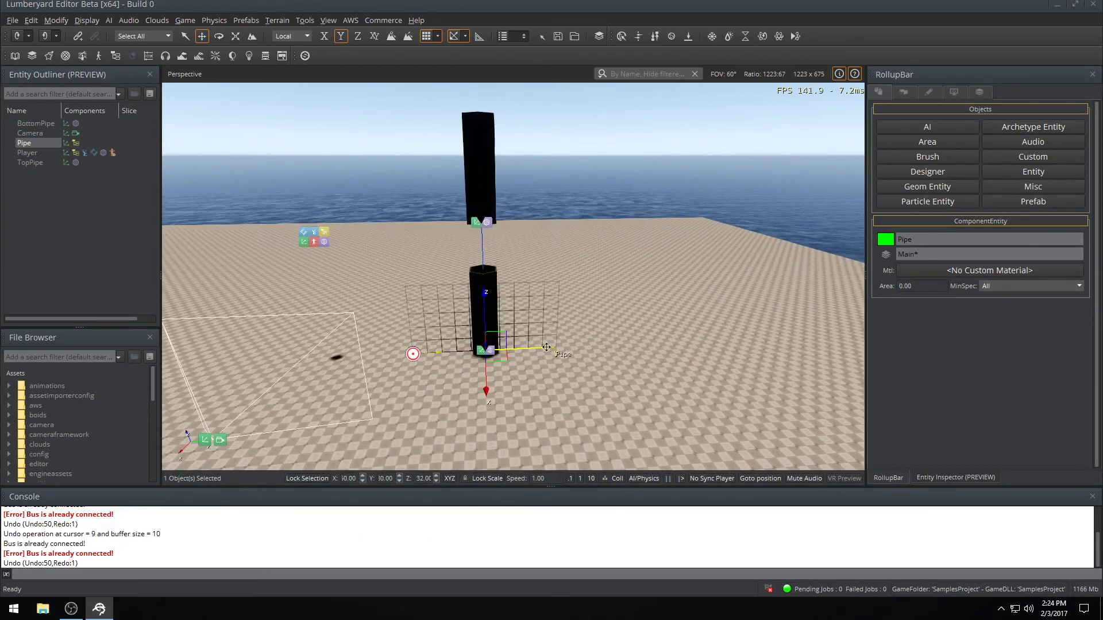
Move Pipe along the Y axis to 90 m and bring TagPoint1 along Y to just beside its base.
{"action": "left_click_drag", "start_coordinate": [548, 346], "coordinate": [675, 327]}
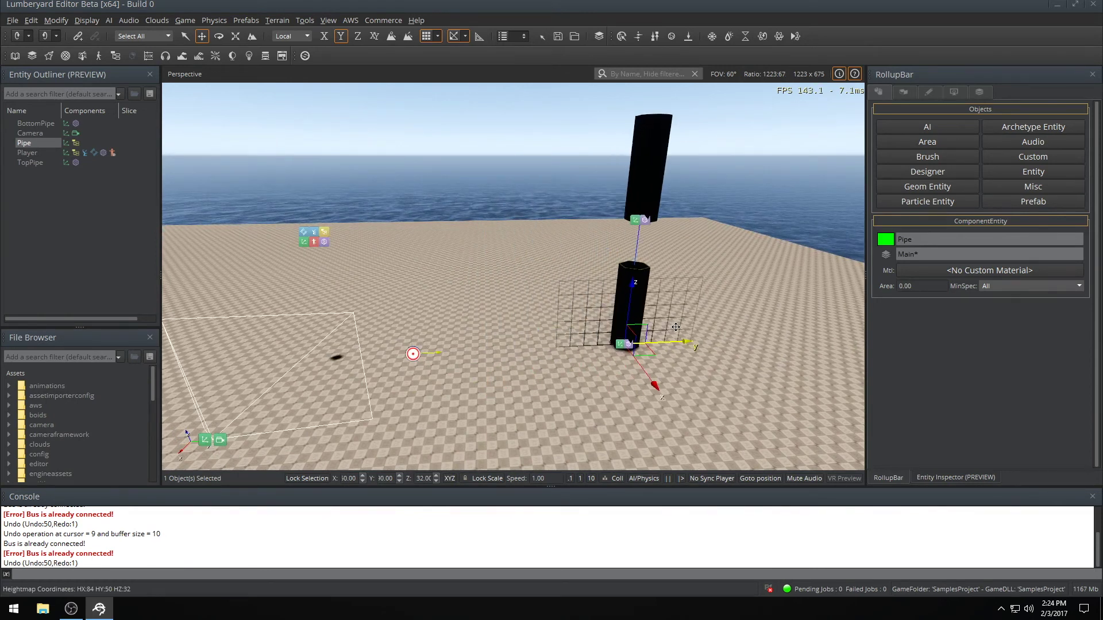
{"action": "left_click", "coordinate": [412, 353]}
{"action": "left_click_drag", "start_coordinate": [477, 351], "coordinate": [604, 351]}
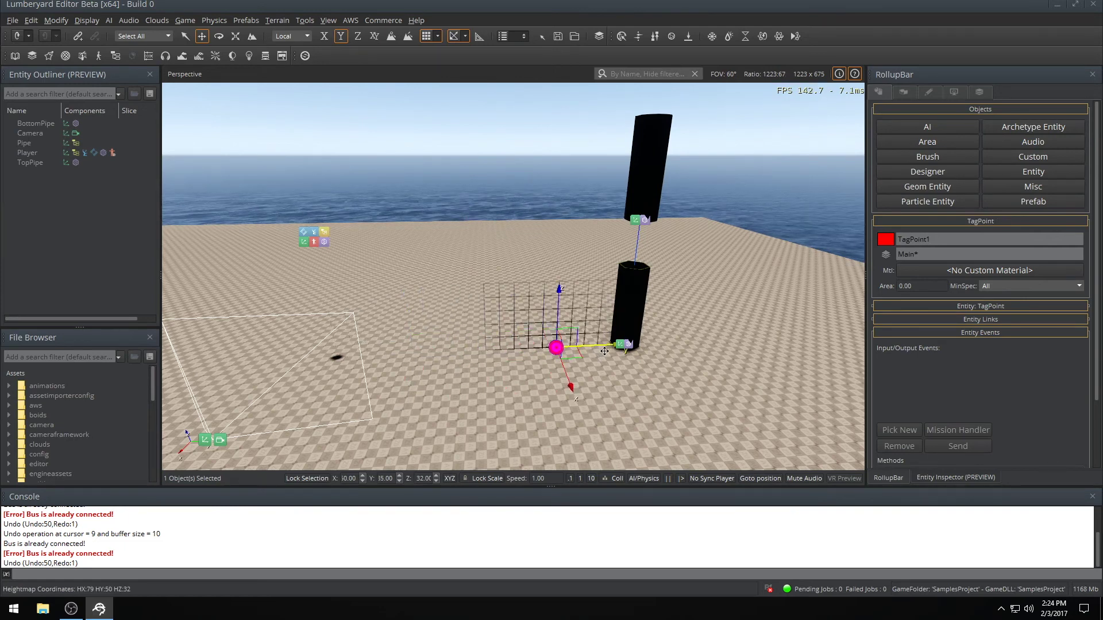
{"action": "right_click_drag", "start_coordinate": [538, 341], "coordinate": [1, 214]}
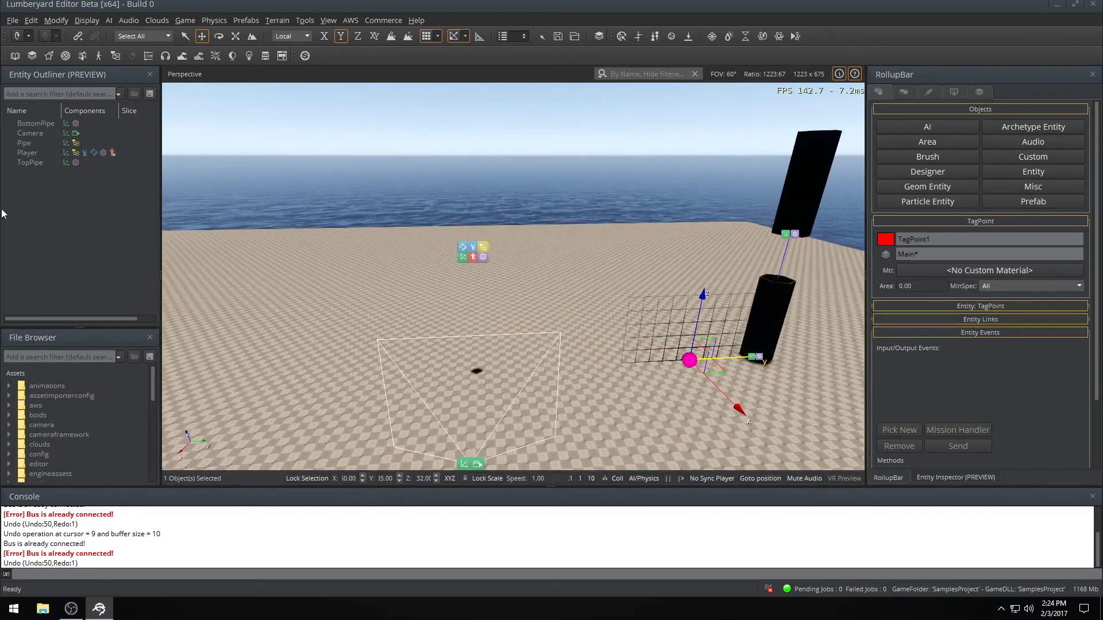
Parent TopPipe and BottomPipe under the Pipe entity again and expand its hierarchy.
{"action": "left_click", "coordinate": [32, 163]}
{"action": "left_click", "coordinate": [33, 123], "text": "ctrl"}
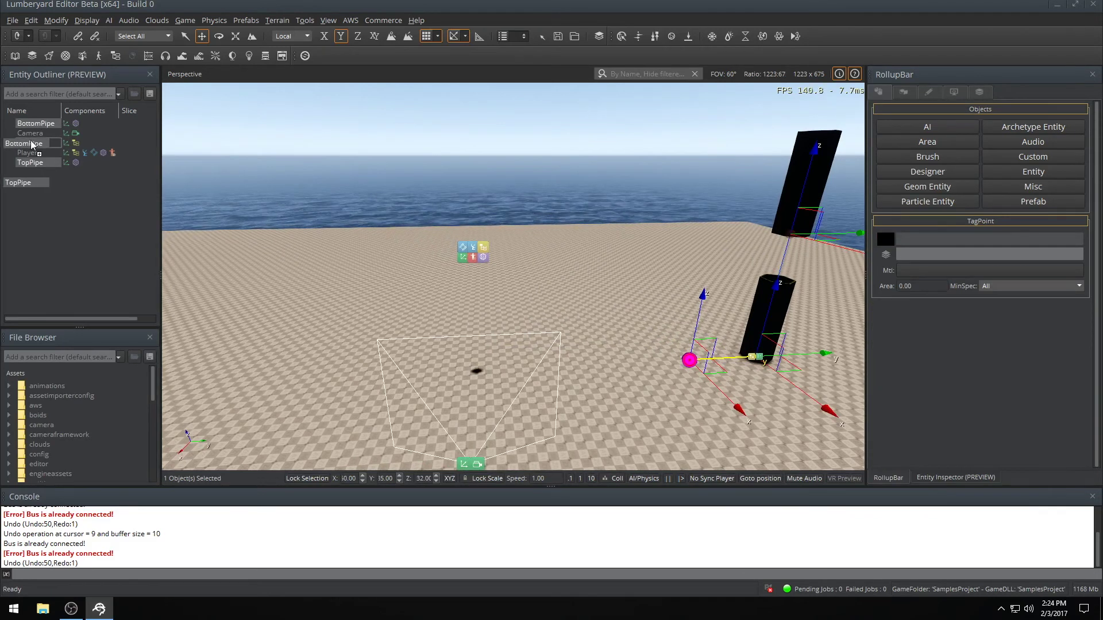
{"action": "left_click_drag", "start_coordinate": [31, 166], "coordinate": [35, 143]}
{"action": "left_click", "coordinate": [21, 133]}
{"action": "left_click", "coordinate": [8, 134]}
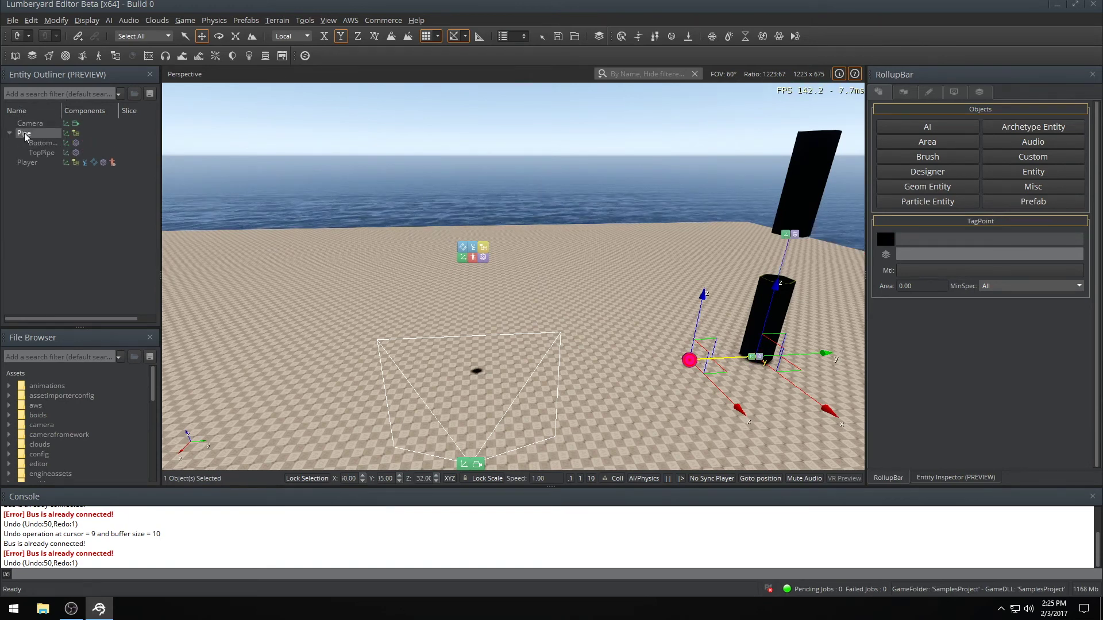
Open Pipe's flow graph, link the upper AddVec3's Out to Destination on both MoveEntityTo nodes, and close the graph.
{"action": "right_click", "coordinate": [23, 133]}
{"action": "mouse_move", "coordinate": [172, 153]}
{"action": "mouse_move", "coordinate": [218, 172]}
{"action": "left_click", "coordinate": [272, 171]}
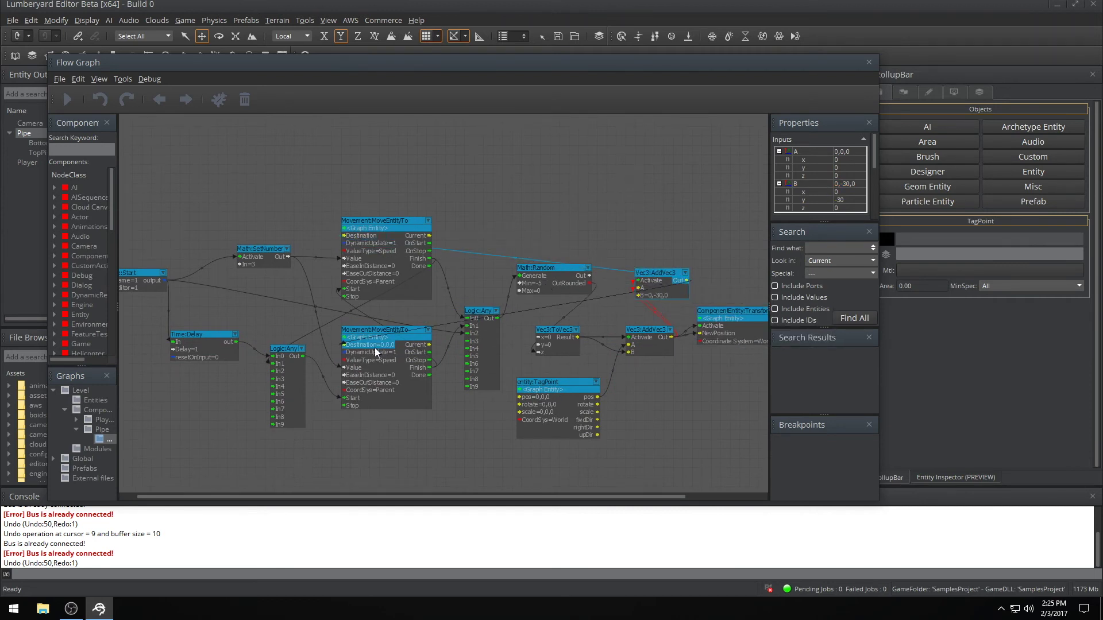
{"action": "left_click_drag", "start_coordinate": [376, 352], "coordinate": [376, 352]}
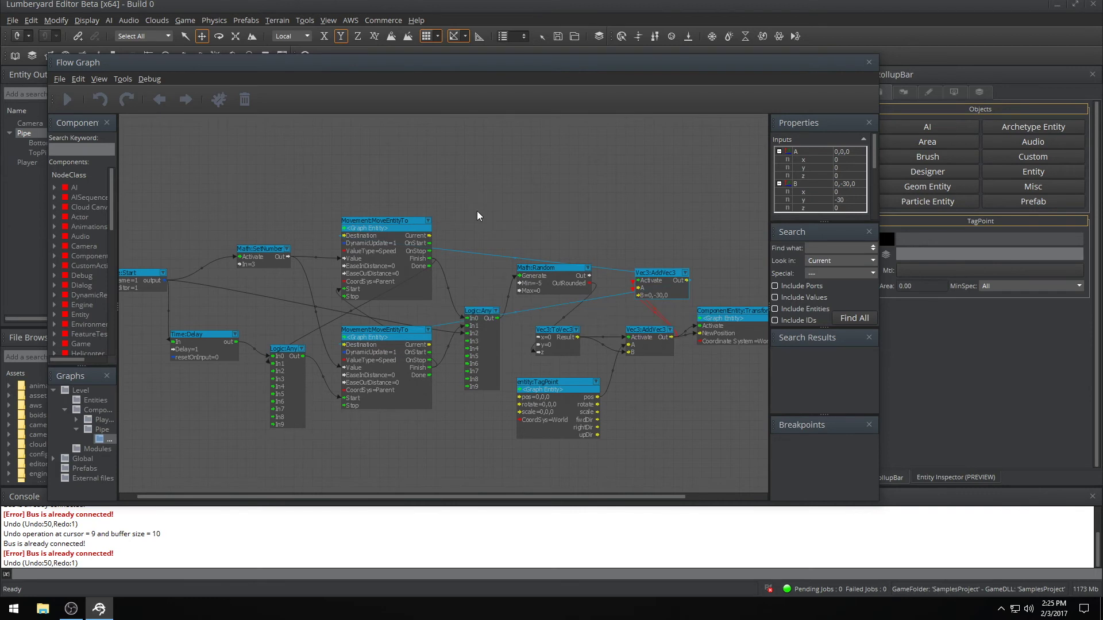
{"action": "right_click_drag", "start_coordinate": [562, 189], "coordinate": [506, 216]}
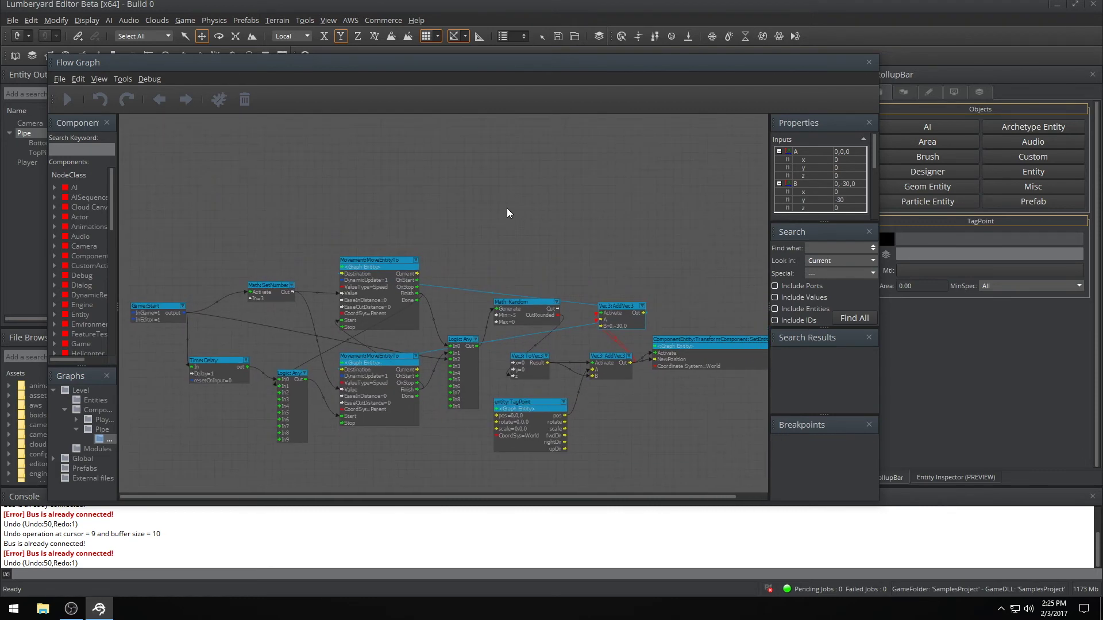
{"action": "left_click", "coordinate": [868, 60]}
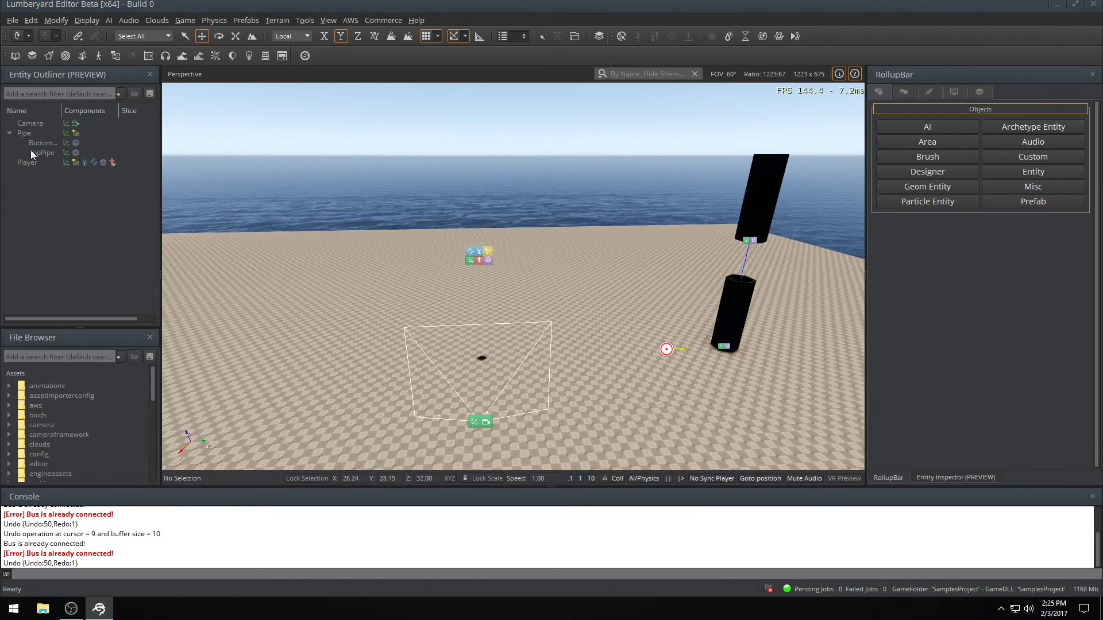
Remove the Camera component from the Camera entity.
{"action": "left_click", "coordinate": [32, 126]}
{"action": "right_click", "coordinate": [32, 125]}
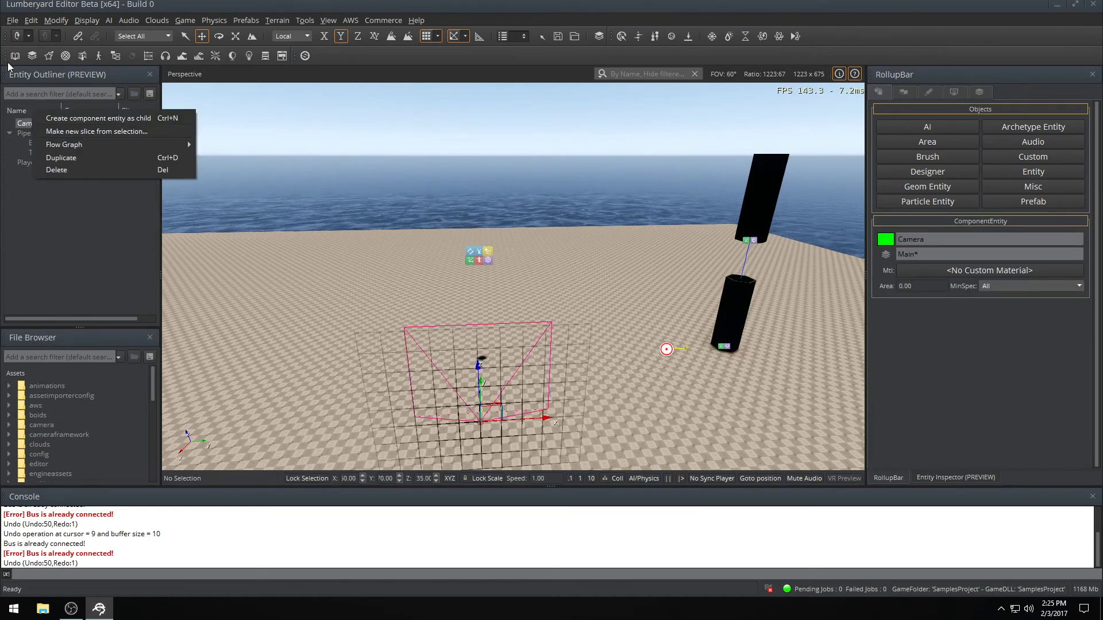
{"action": "key", "text": "Escape"}
{"action": "left_click", "coordinate": [958, 477]}
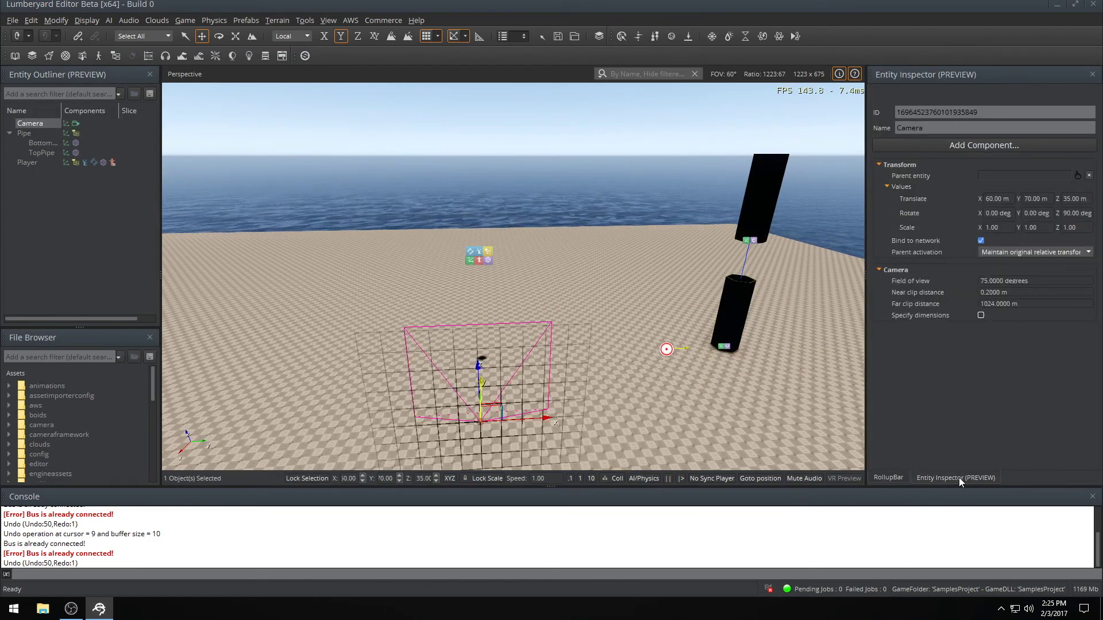
{"action": "right_click", "coordinate": [918, 273]}
{"action": "left_click", "coordinate": [947, 281]}
{"action": "scroll", "coordinate": [689, 294], "scroll_direction": "down", "scroll_amount": 4}
{"action": "scroll", "coordinate": [689, 294], "scroll_direction": "up", "scroll_amount": 2}
{"action": "middle_click_drag", "start_coordinate": [689, 294], "coordinate": [724, 265]}
{"action": "right_click_drag", "start_coordinate": [442, 322], "coordinate": [478, 325]}
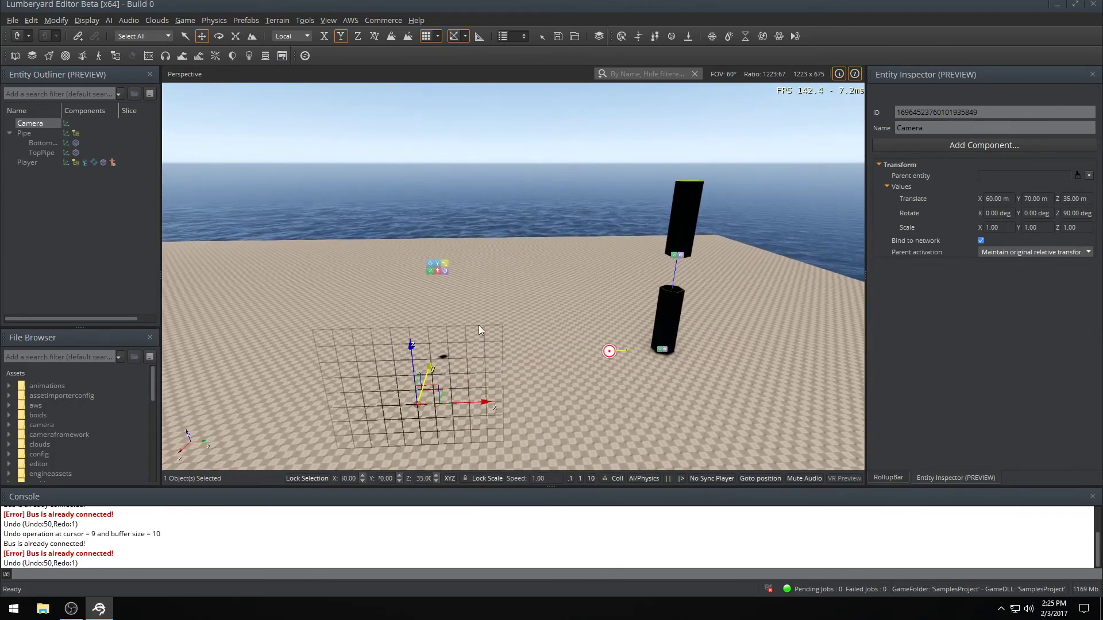
Play-test the level in game mode, exit it, and open Pipe's flow graph for checking.
{"action": "key", "text": "ctrl+g"}
{"action": "key", "text": "Escape"}
{"action": "right_click", "coordinate": [25, 132]}
{"action": "mouse_move", "coordinate": [182, 152]}
{"action": "mouse_move", "coordinate": [212, 167]}
{"action": "left_click", "coordinate": [273, 168]}
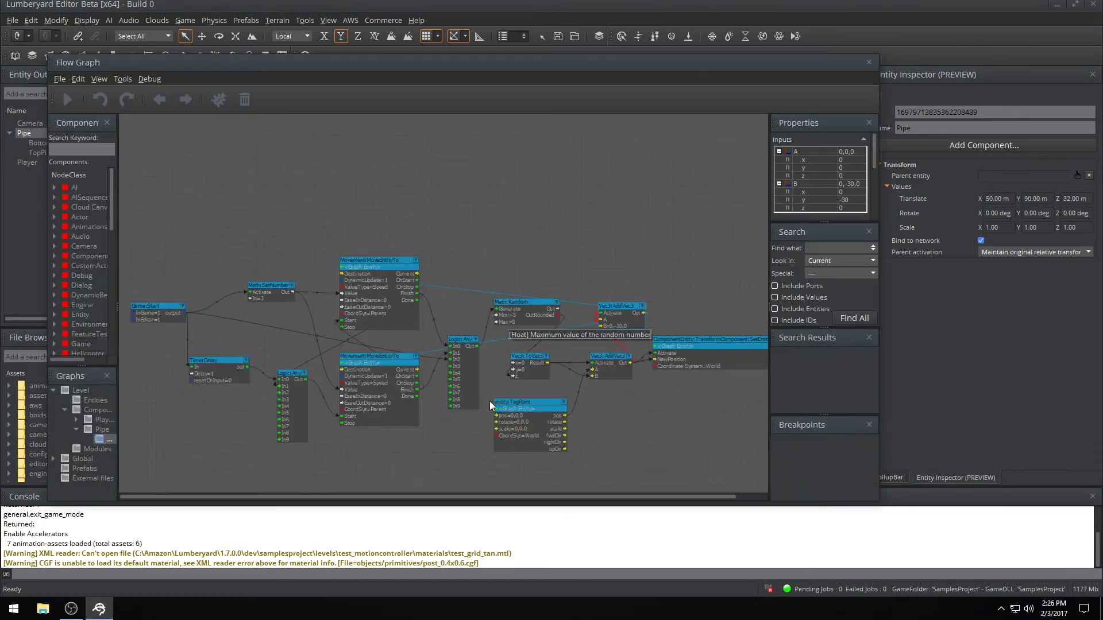
Close Pipe's flow graph, play-test the level in game mode, and exit.
{"action": "scroll", "coordinate": [489, 405], "scroll_direction": "up", "scroll_amount": 3}
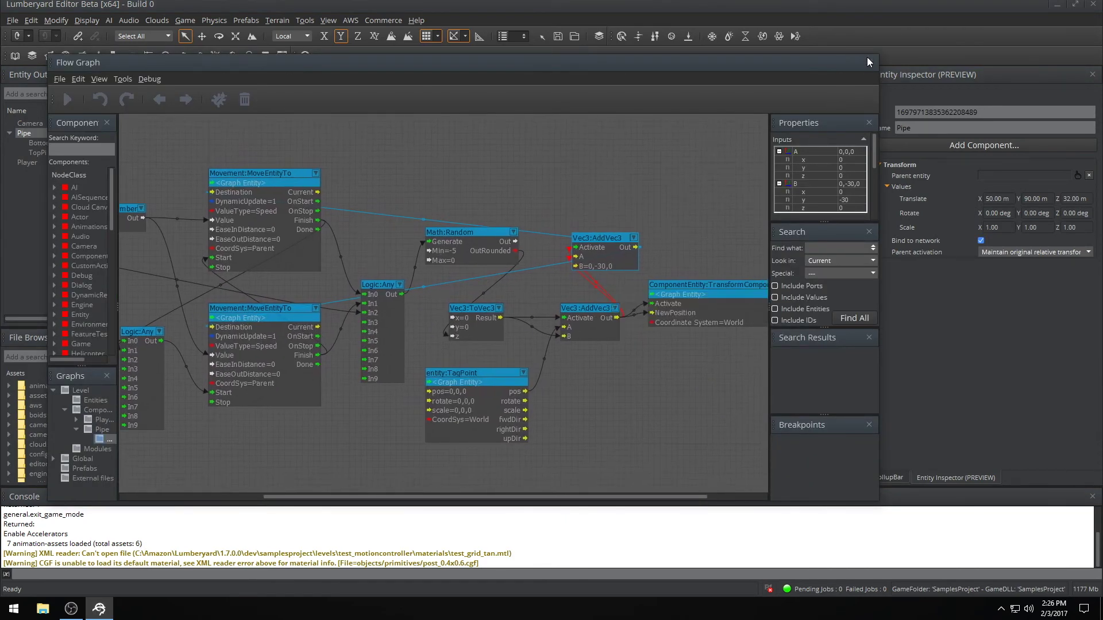
{"action": "left_click", "coordinate": [868, 62]}
{"action": "left_click", "coordinate": [543, 263]}
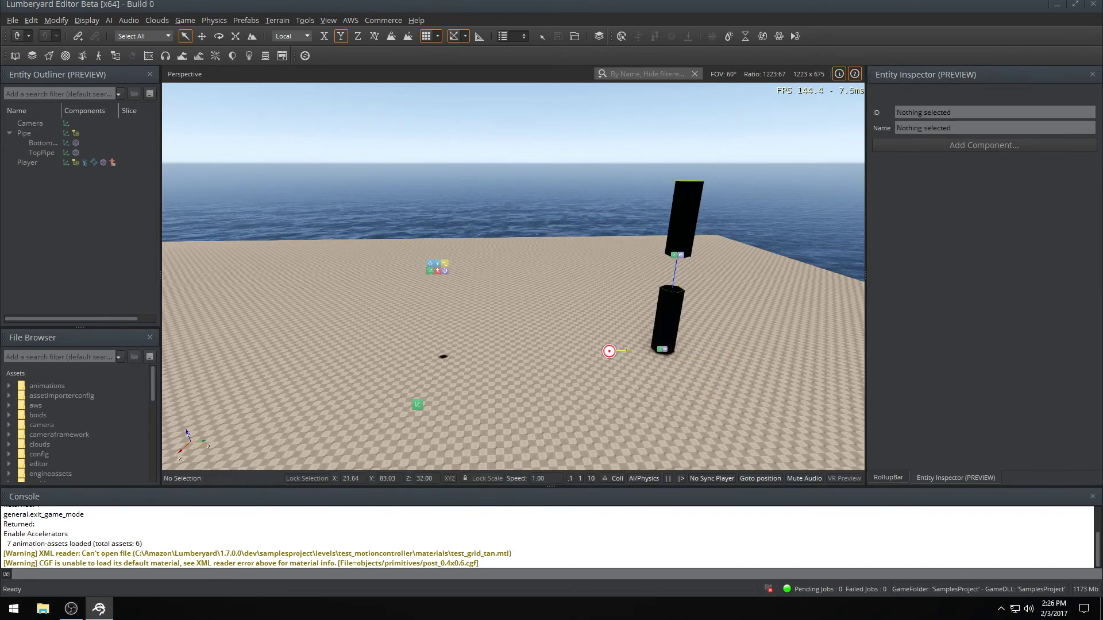
{"action": "key", "text": "ctrl+g"}
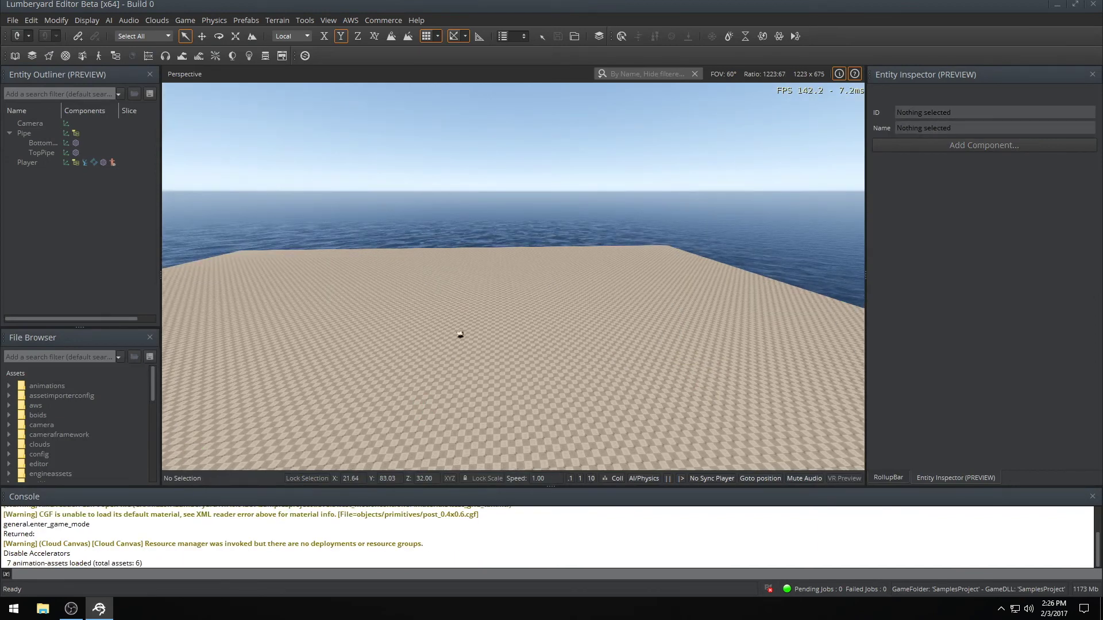
{"action": "key", "text": "Escape"}
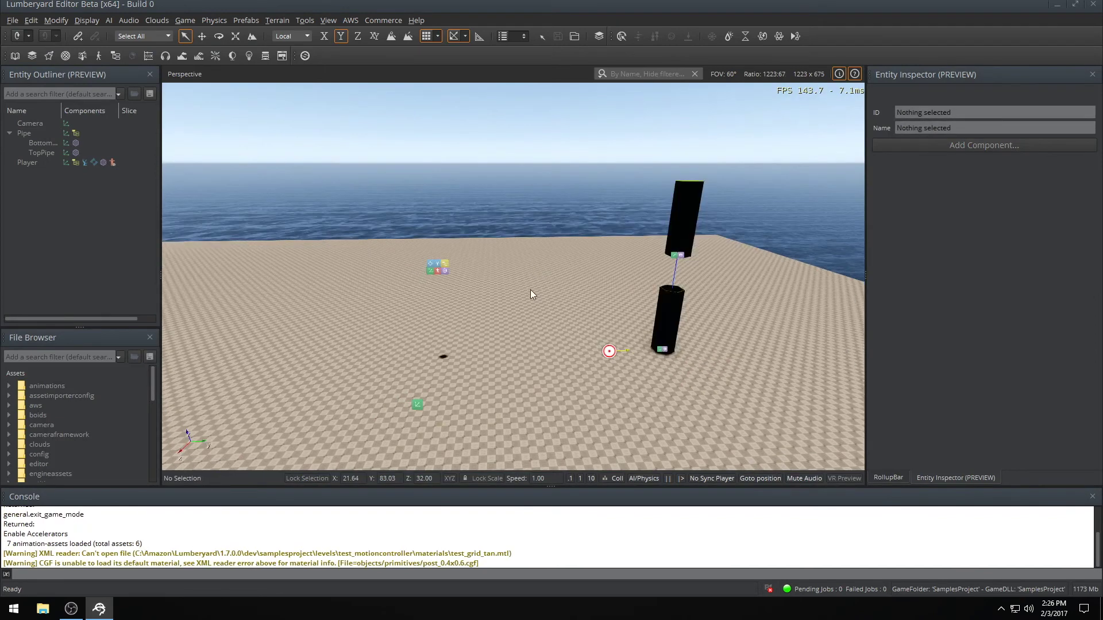
Assign the level's tag point to the entity:TagPoint node in Pipe's PipeMover flow graph and close the graph.
{"action": "left_click", "coordinate": [26, 132]}
{"action": "right_click", "coordinate": [27, 131]}
{"action": "mouse_move", "coordinate": [172, 157]}
{"action": "mouse_move", "coordinate": [230, 160]}
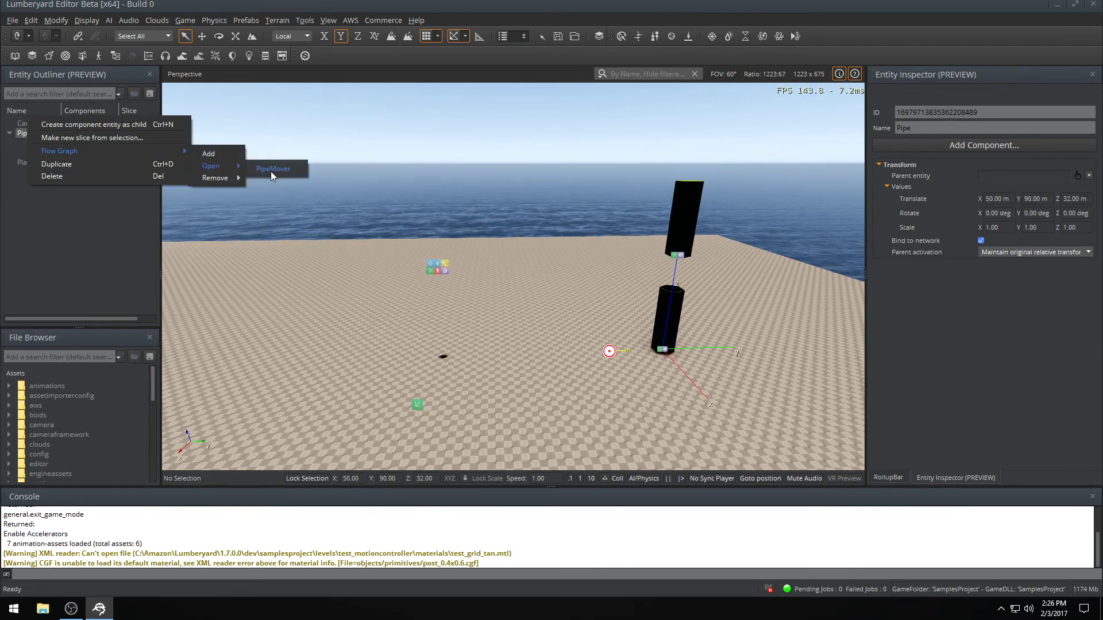
{"action": "left_click", "coordinate": [270, 171]}
{"action": "scroll", "coordinate": [445, 368], "scroll_direction": "up", "scroll_amount": 2}
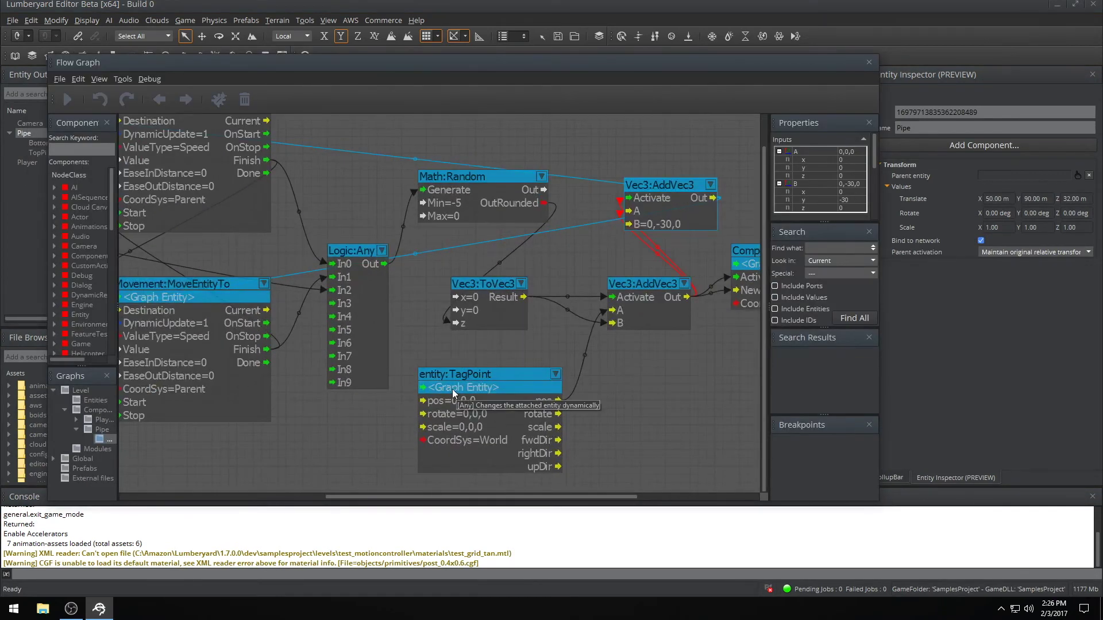
{"action": "middle_click_drag", "start_coordinate": [587, 371], "coordinate": [466, 331]}
{"action": "left_click_drag", "start_coordinate": [479, 57], "coordinate": [1102, 85]}
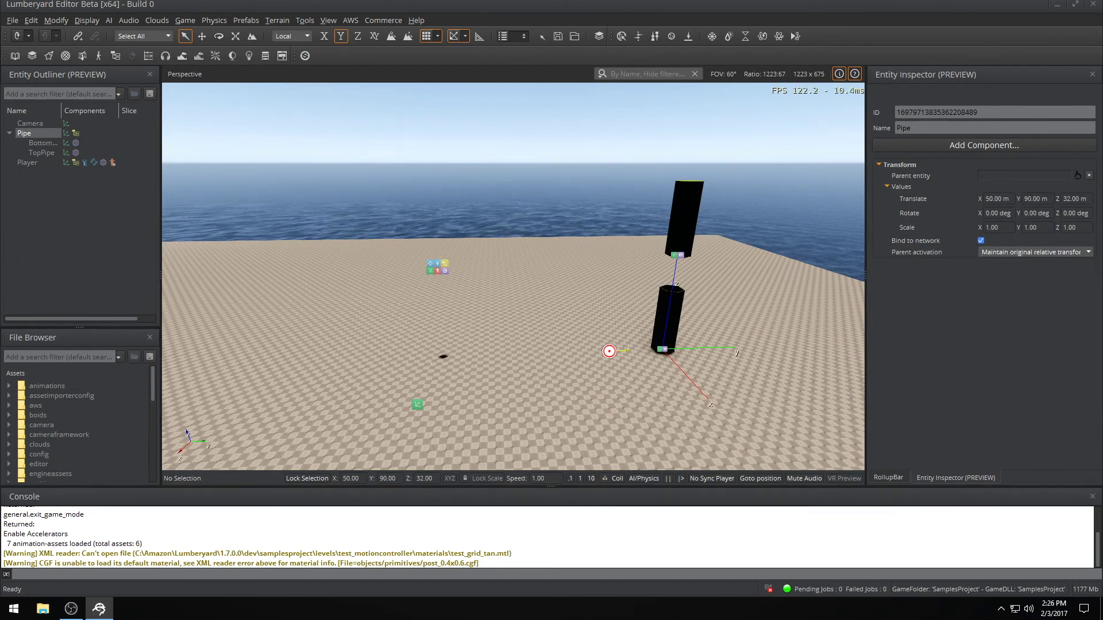
{"action": "left_click", "coordinate": [610, 353]}
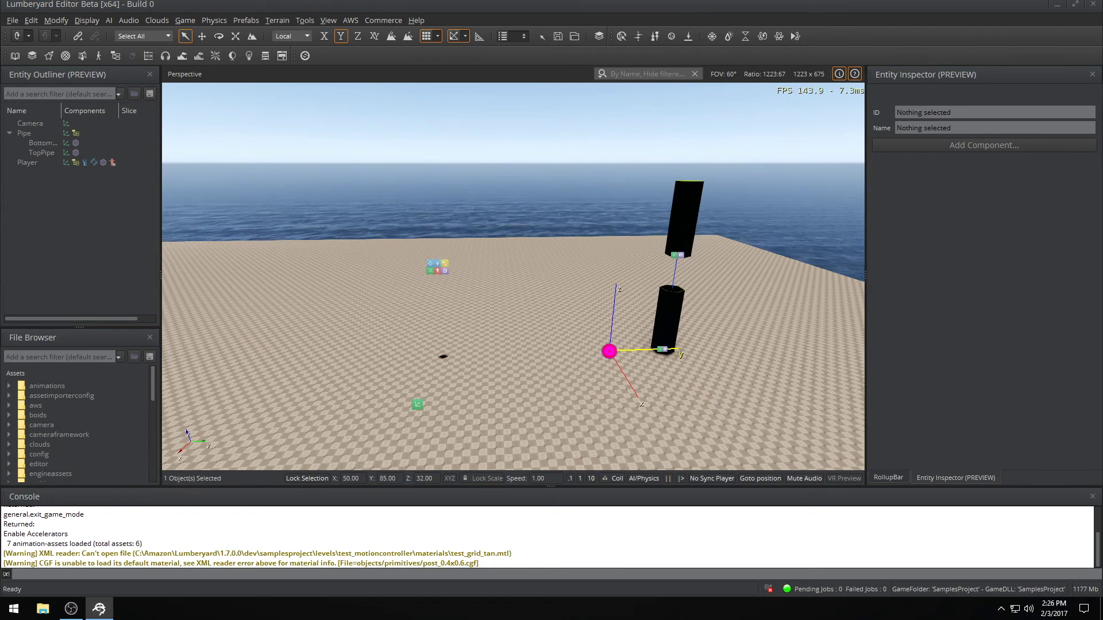
{"action": "left_click_drag", "start_coordinate": [1102, 95], "coordinate": [663, 78]}
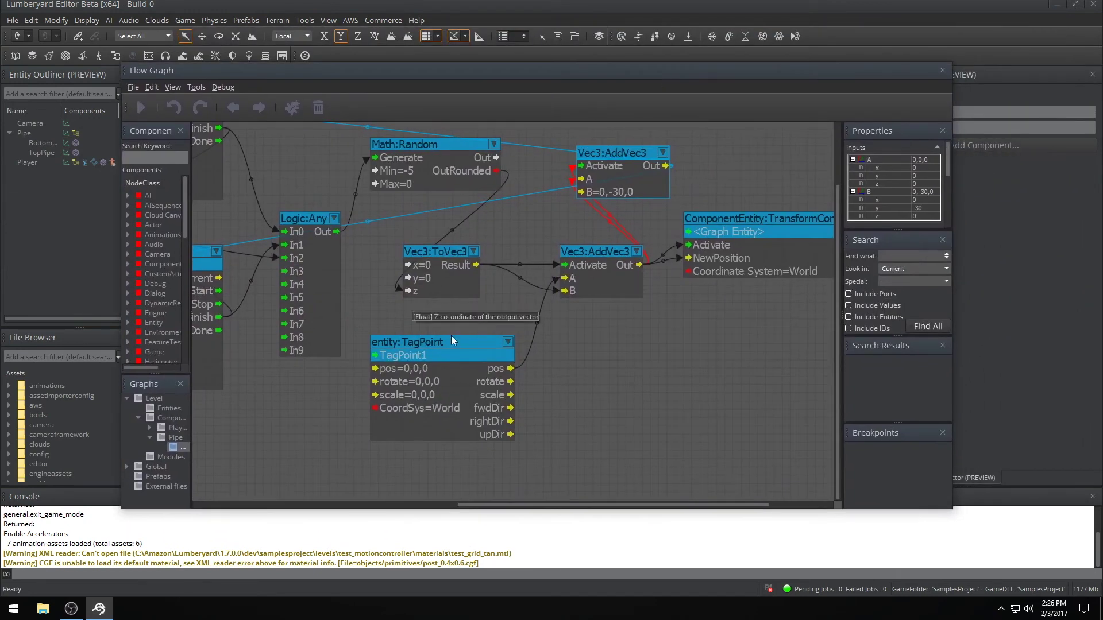
{"action": "right_click", "coordinate": [398, 360]}
{"action": "left_click", "coordinate": [394, 357]}
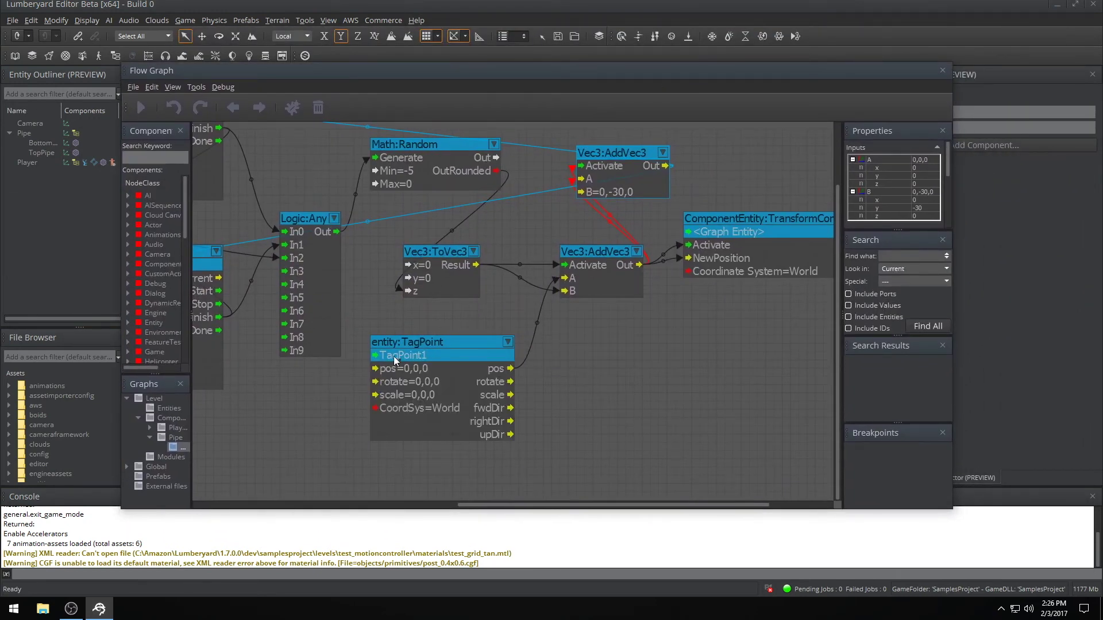
{"action": "left_click", "coordinate": [942, 71]}
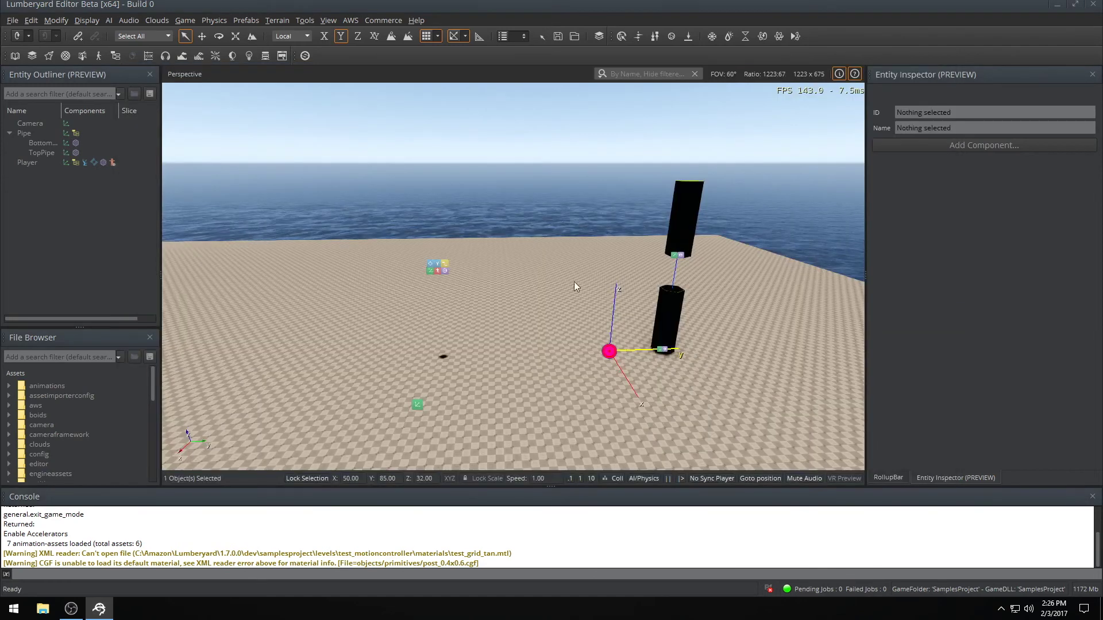
Clear the selection, play-test how the pipe moves across the level, and exit game mode.
{"action": "left_click", "coordinate": [559, 291]}
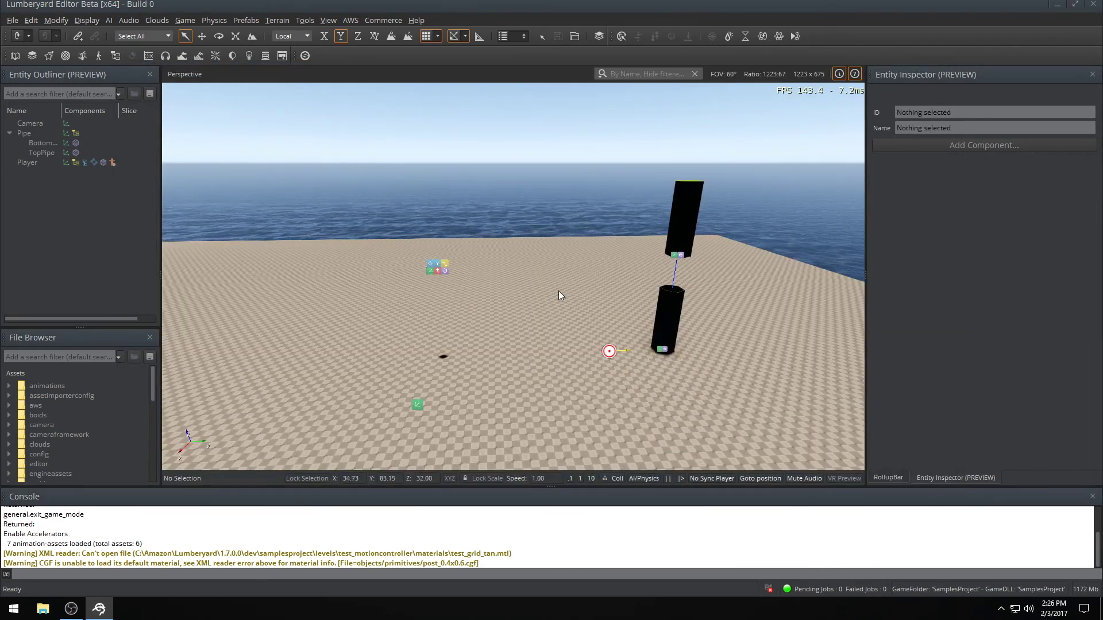
{"action": "key", "text": "ctrl+g"}
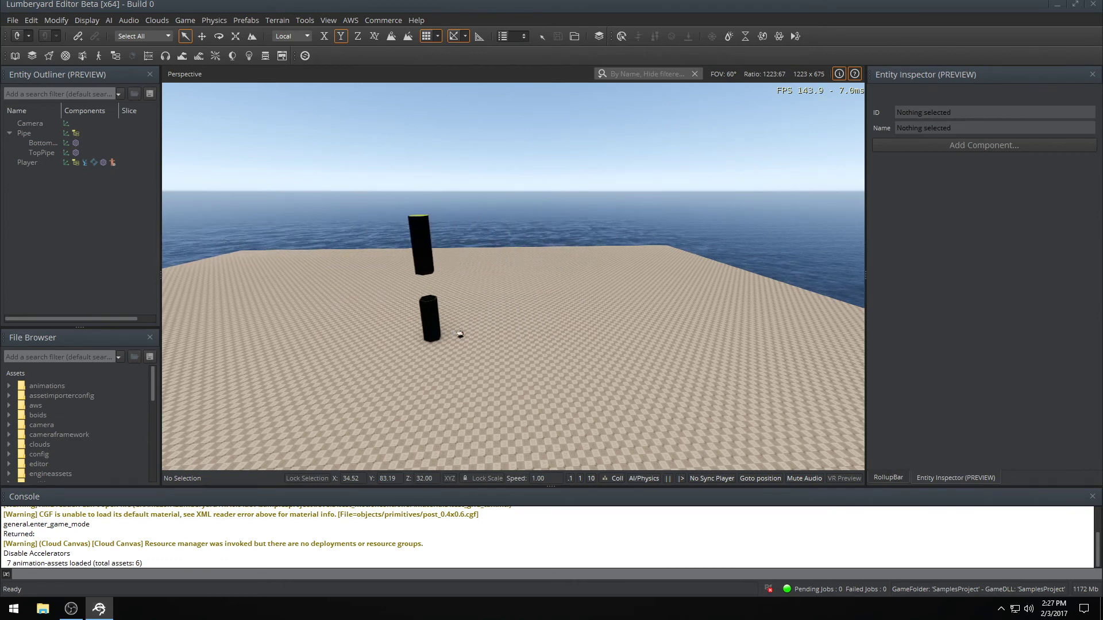
{"action": "key", "text": "Escape"}
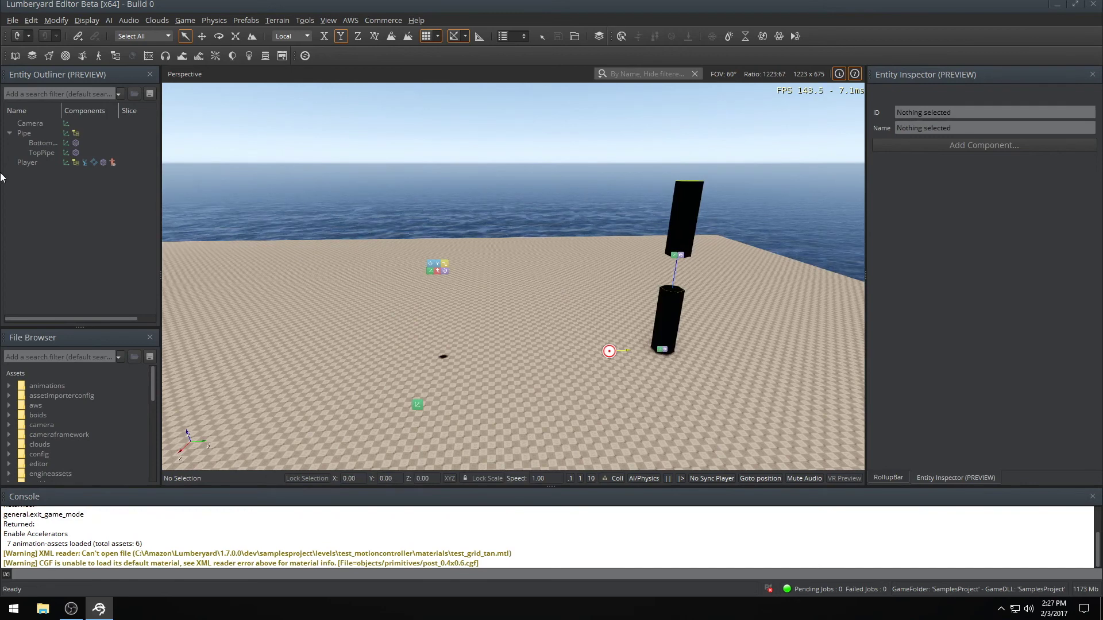
Add a Camera component to the Camera entity and briefly test its view in game mode.
{"action": "left_click", "coordinate": [34, 123]}
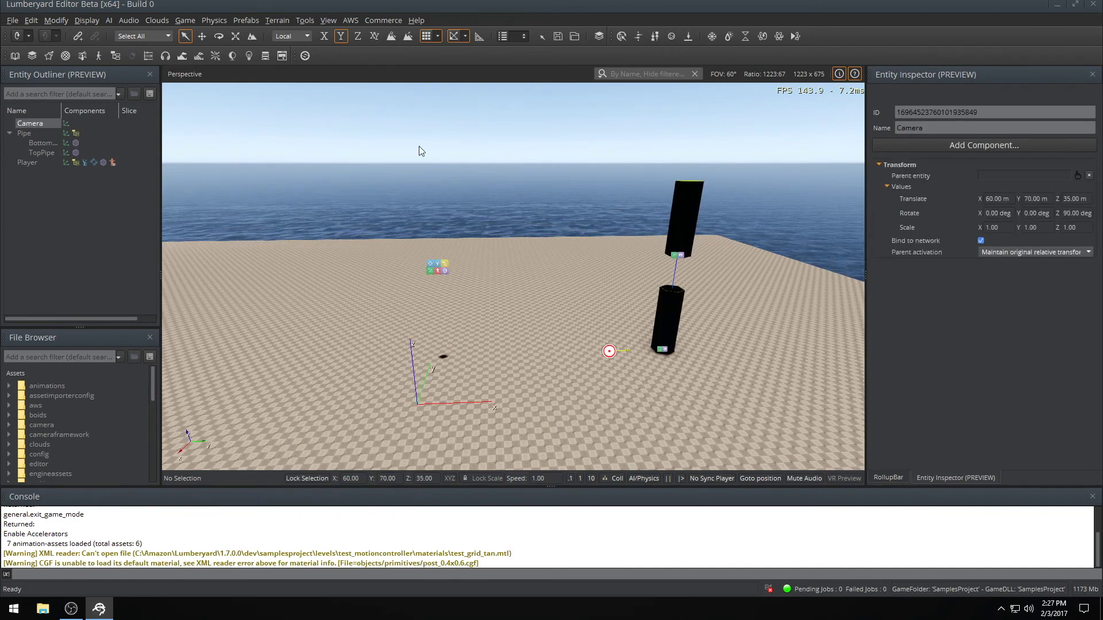
{"action": "left_click", "coordinate": [919, 146]}
{"action": "mouse_move", "coordinate": [898, 244]}
{"action": "left_click", "coordinate": [807, 318]}
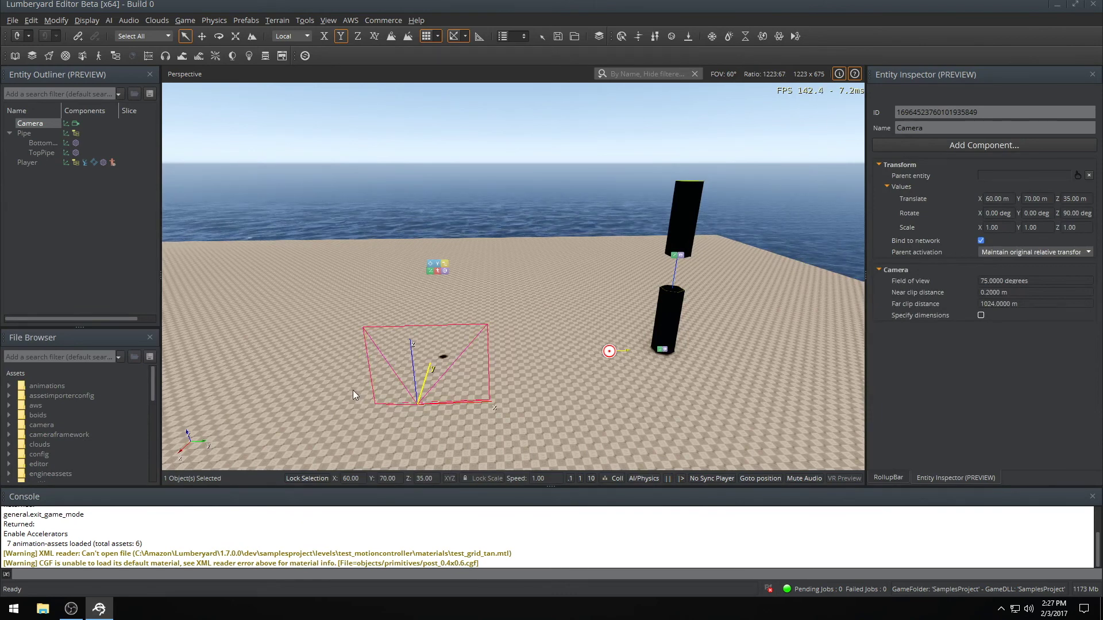
{"action": "key", "text": "ctrl+g"}
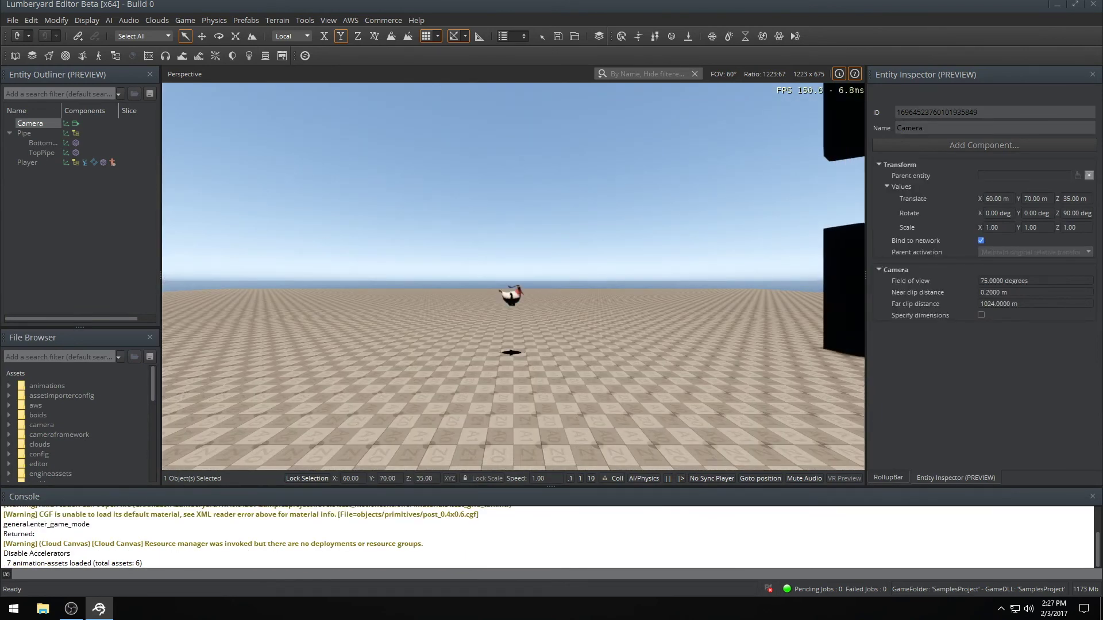
{"action": "key", "text": "Escape"}
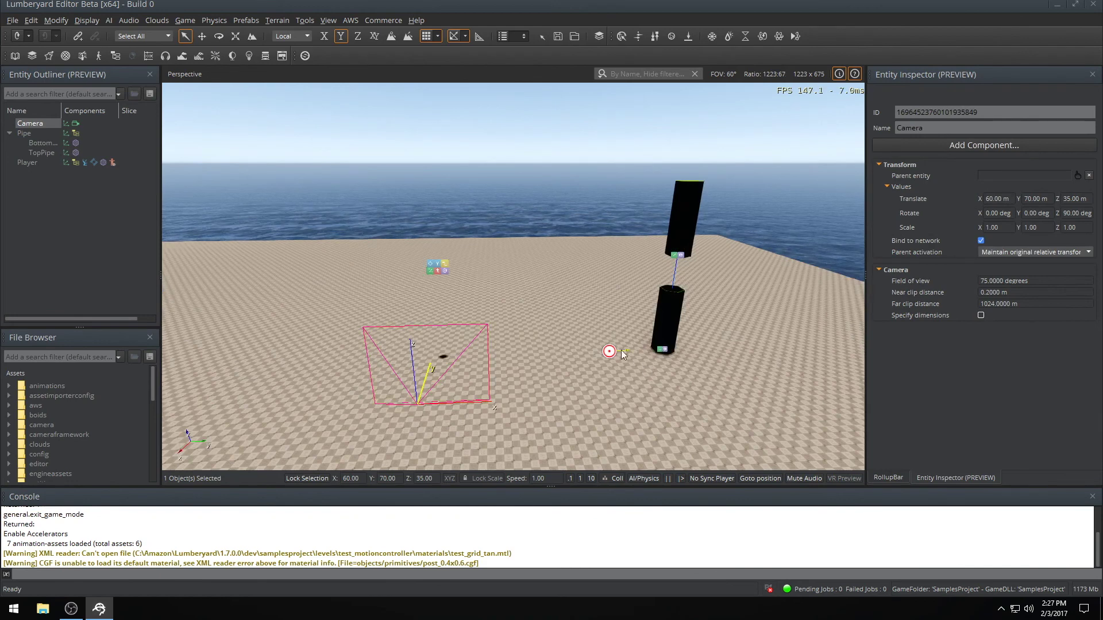
Move the tag point along the Y axis closer to the pipe and deselect it.
{"action": "key", "text": "2"}
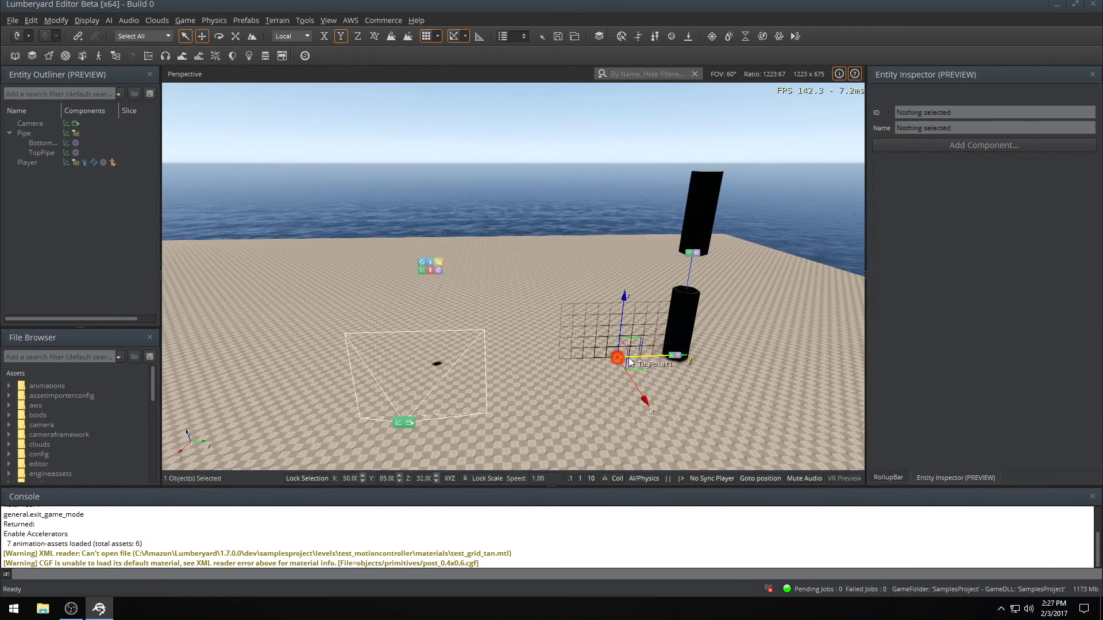
{"action": "left_click_drag", "start_coordinate": [653, 357], "coordinate": [662, 357]}
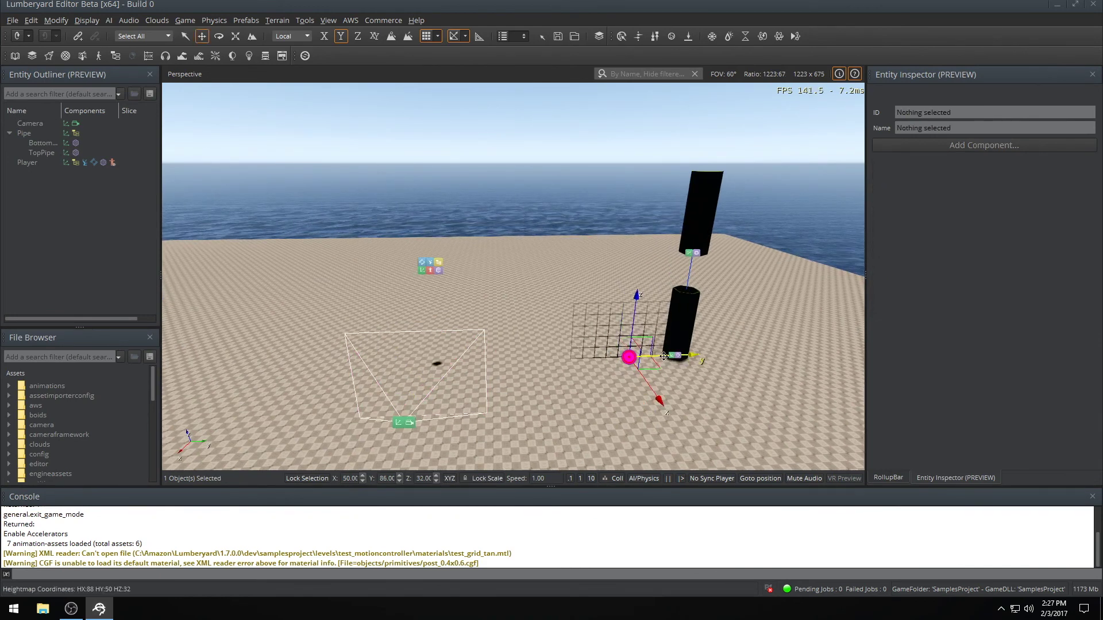
{"action": "left_click", "coordinate": [530, 253]}
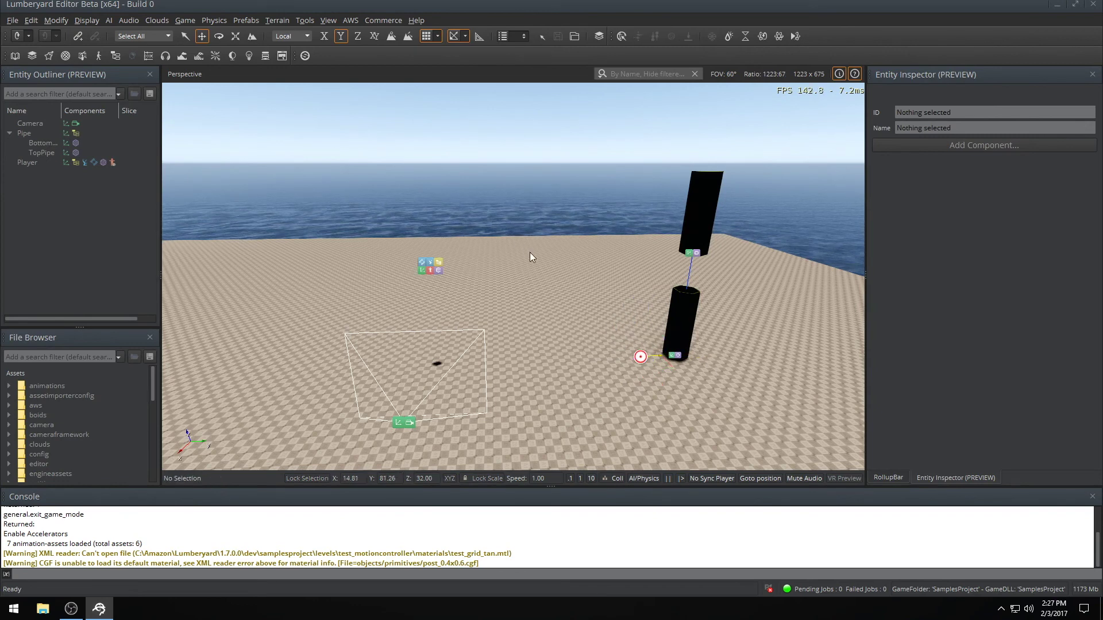
Play-test the level by making the chicken flap past the moving pipe, and exit game mode.
{"action": "key", "text": "ctrl+g"}
{"action": "key", "text": "space"}
{"action": "key", "text": "space"}
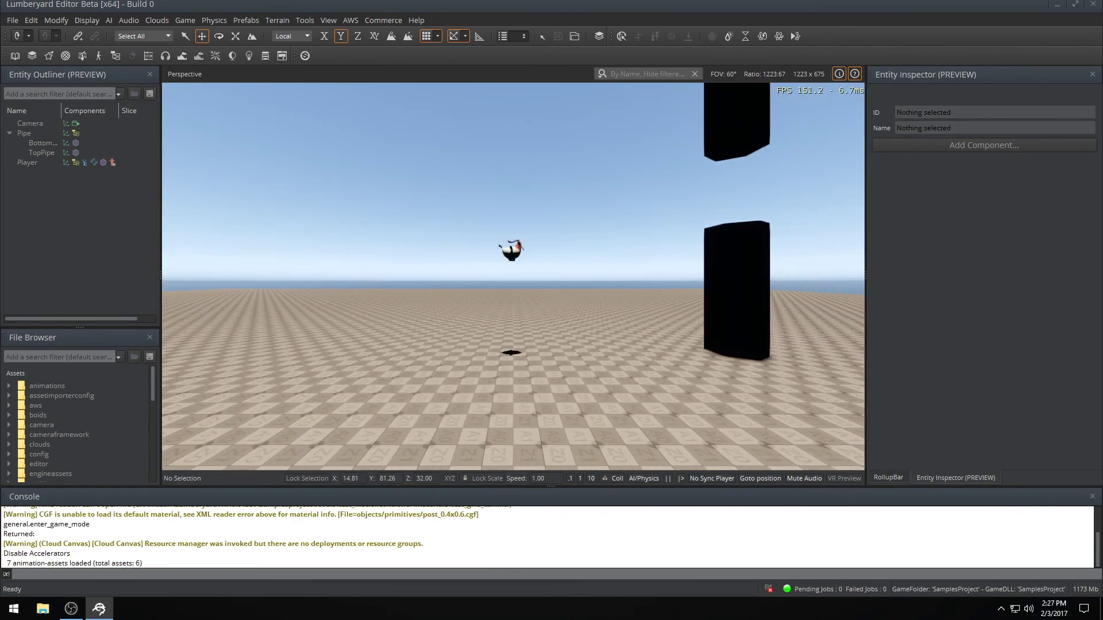
{"action": "key", "text": "space"}
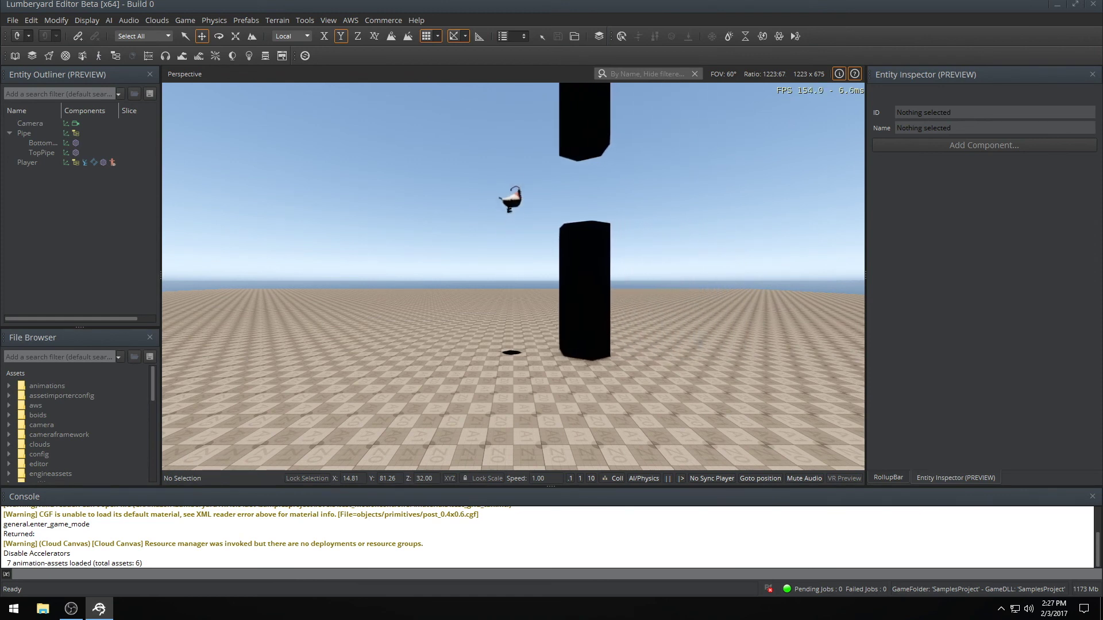
{"action": "key", "text": "space"}
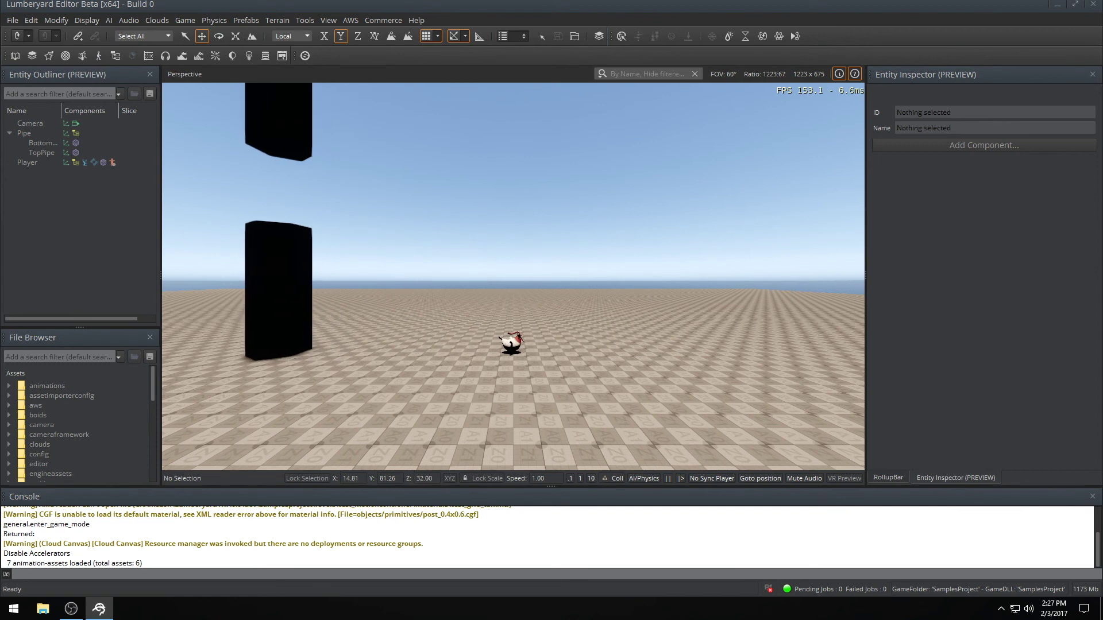
{"action": "key", "text": "Escape"}
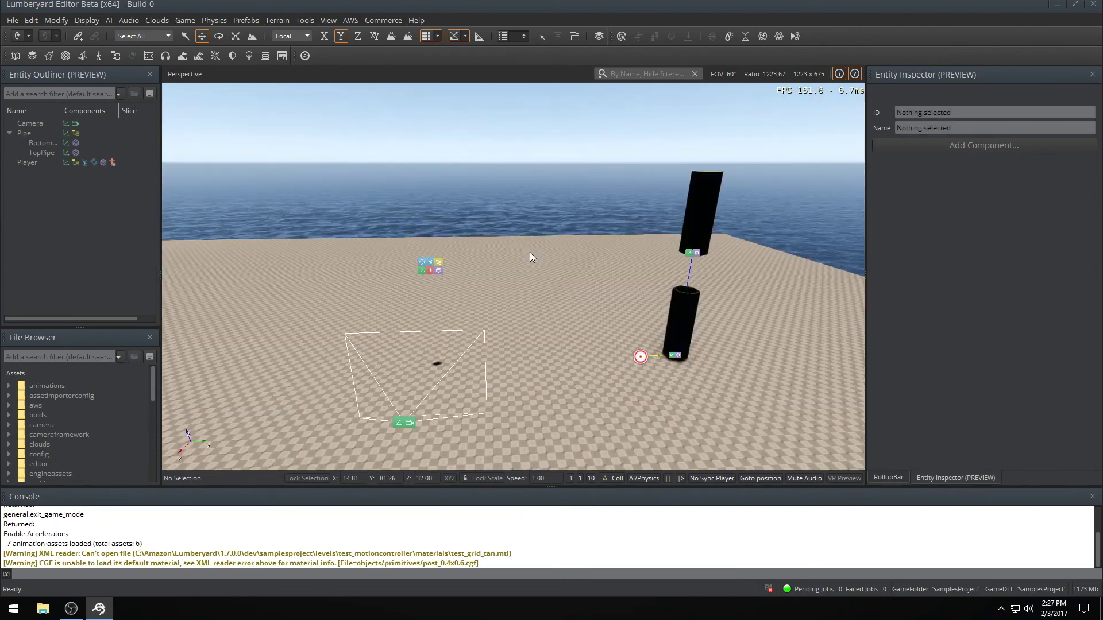
Open Pipe's PipeMover flow graph and set the y value of input B on the upper AddVec3 node to -35.
{"action": "right_click_drag", "start_coordinate": [528, 253], "coordinate": [446, 287]}
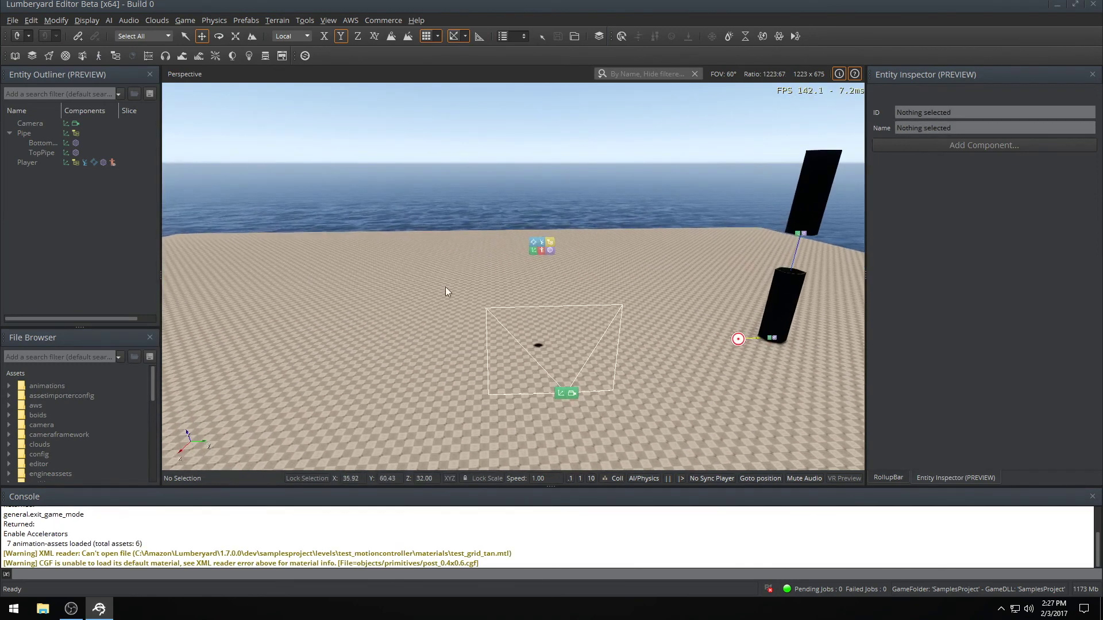
{"action": "mouse_move", "coordinate": [449, 324]}
{"action": "middle_mouse_down"}
{"action": "mouse_move", "coordinate": [428, 299]}
{"action": "mouse_move", "coordinate": [450, 324]}
{"action": "middle_mouse_up"}
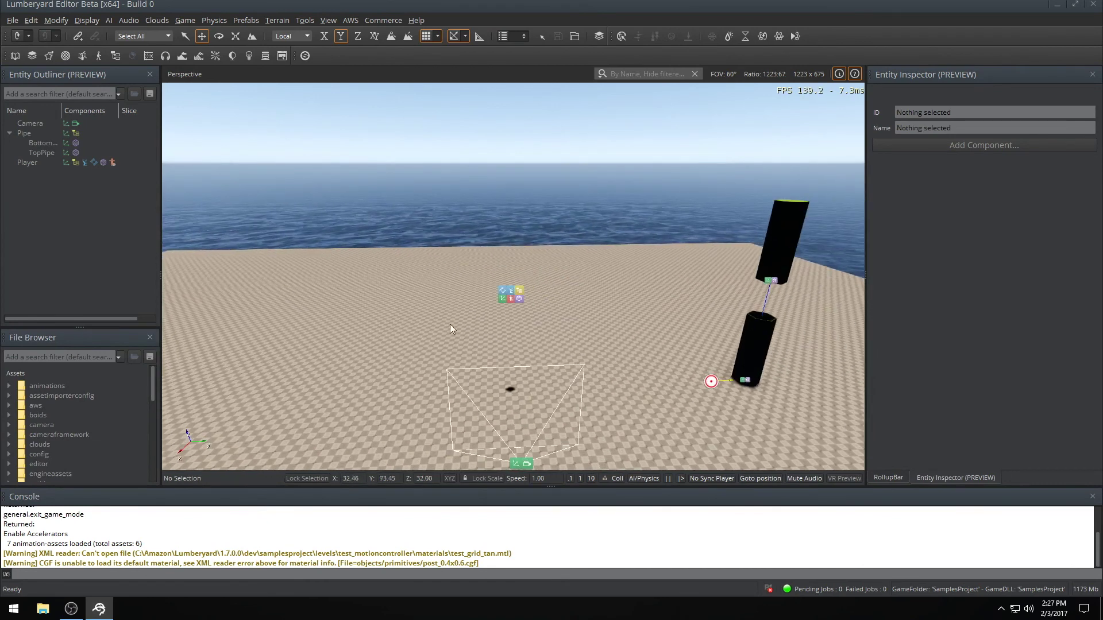
{"action": "left_click", "coordinate": [33, 132]}
{"action": "right_click", "coordinate": [33, 132]}
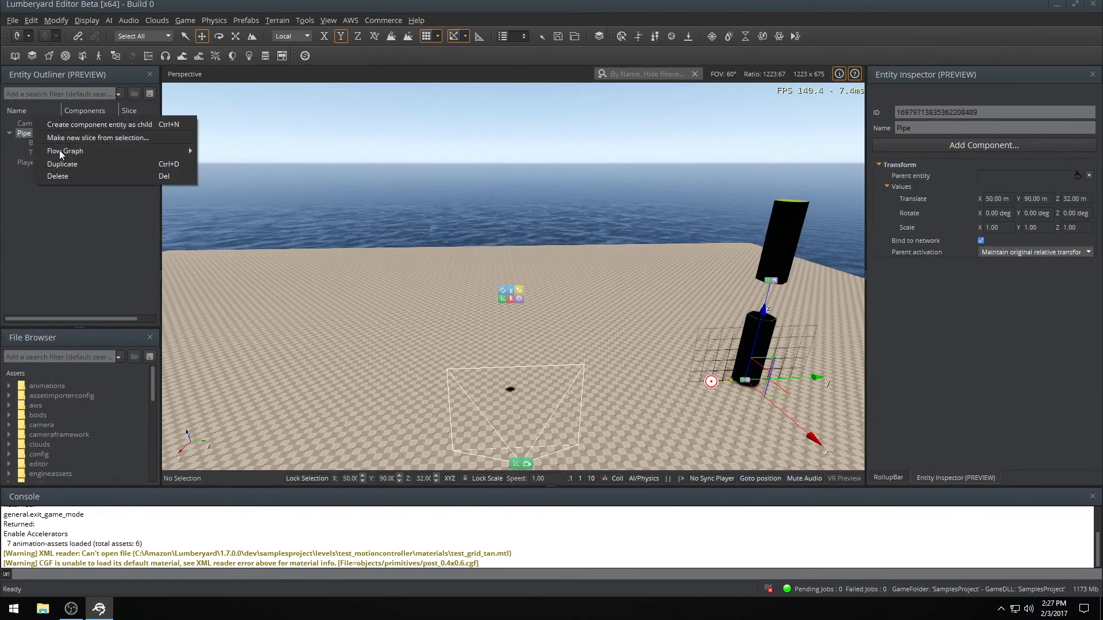
{"action": "mouse_move", "coordinate": [65, 151]}
{"action": "mouse_move", "coordinate": [241, 166]}
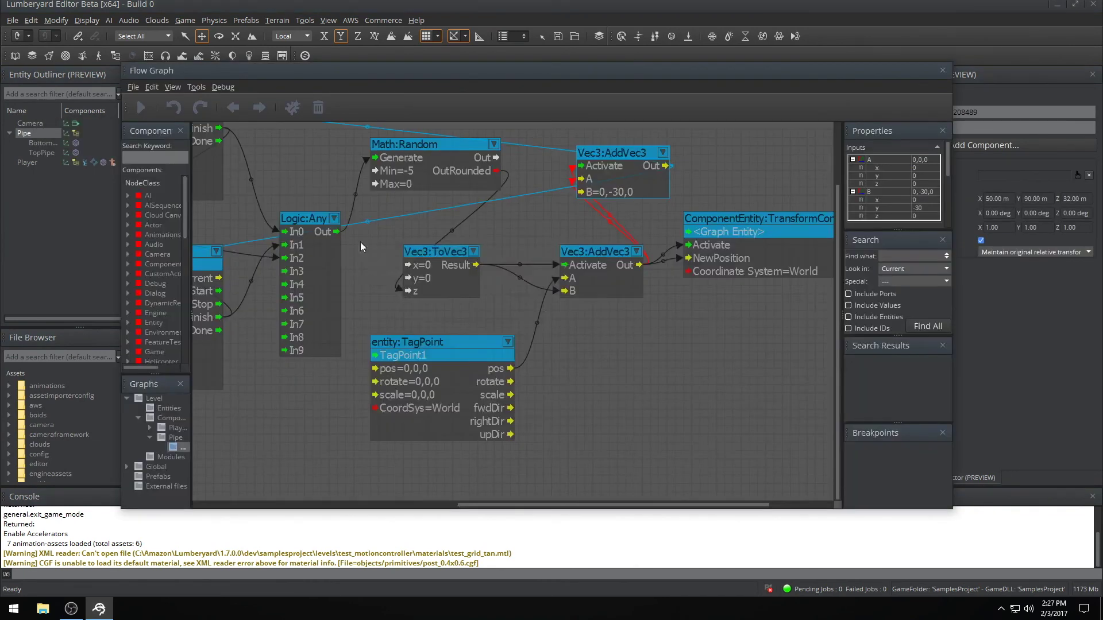
{"action": "double_click", "coordinate": [609, 192]}
{"action": "left_click", "coordinate": [626, 214]}
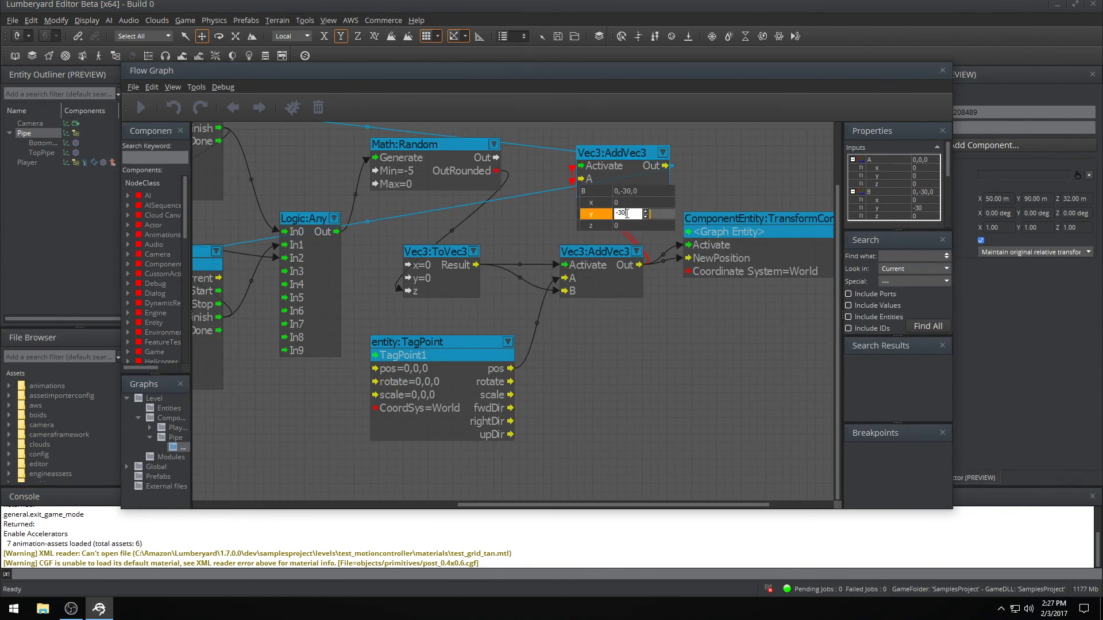
{"action": "type", "text": "-35"}
{"action": "key", "text": "Return"}
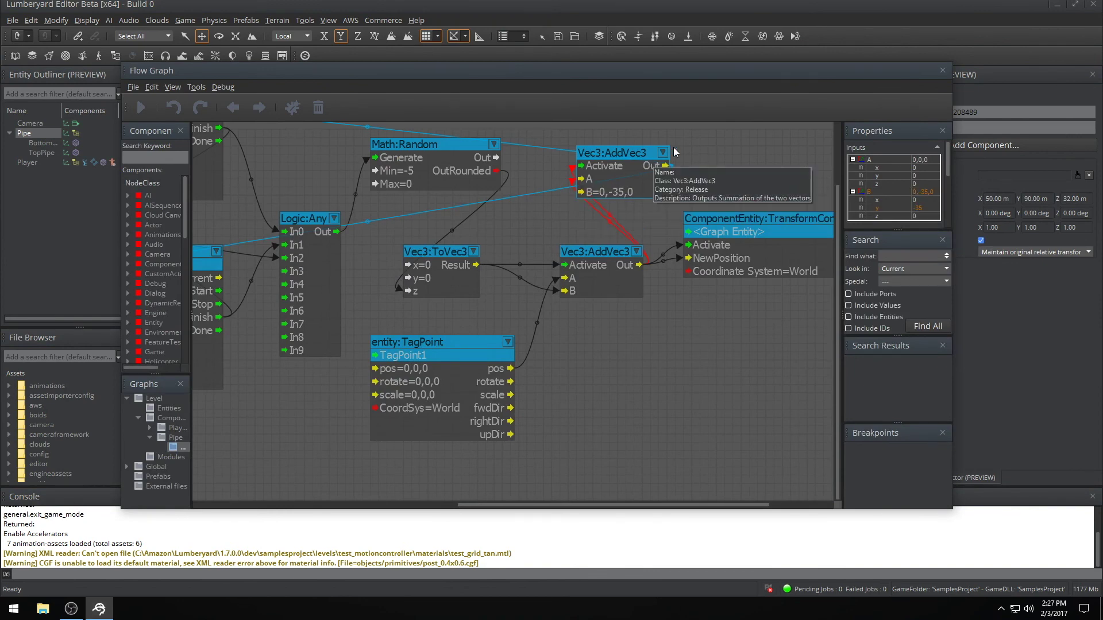
Delete the Math:SetNumber node that feeds the Value inputs of the two MoveEntityTo nodes.
{"action": "left_click", "coordinate": [308, 192]}
{"action": "right_click_drag", "start_coordinate": [308, 192], "coordinate": [865, 323]}
{"action": "right_click_drag", "start_coordinate": [559, 297], "coordinate": [509, 270]}
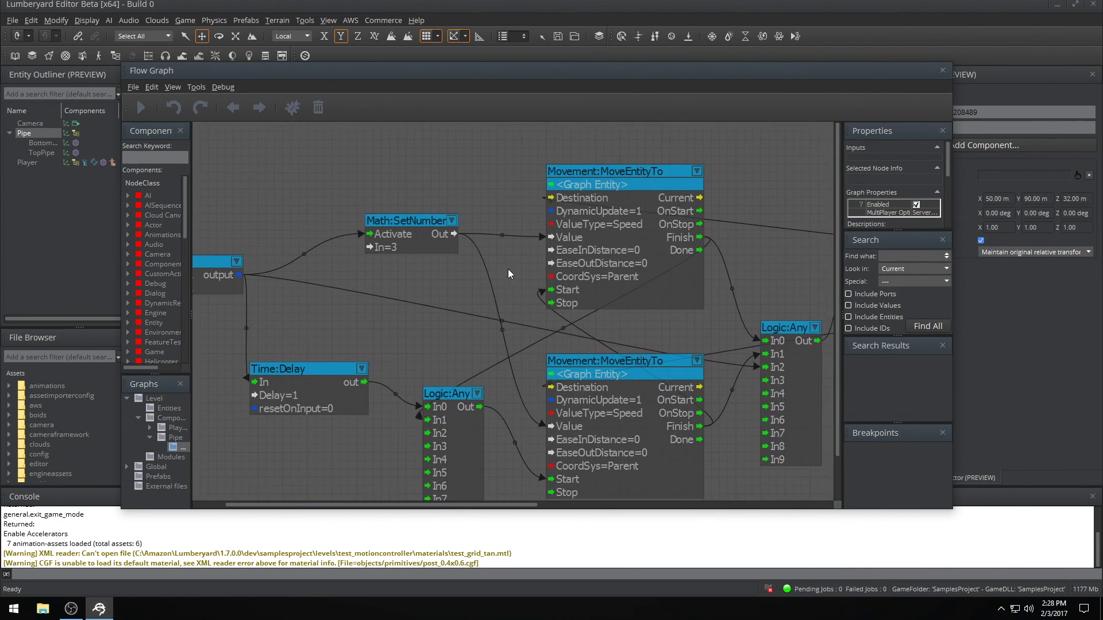
{"action": "left_click", "coordinate": [404, 221]}
{"action": "key", "text": "Delete"}
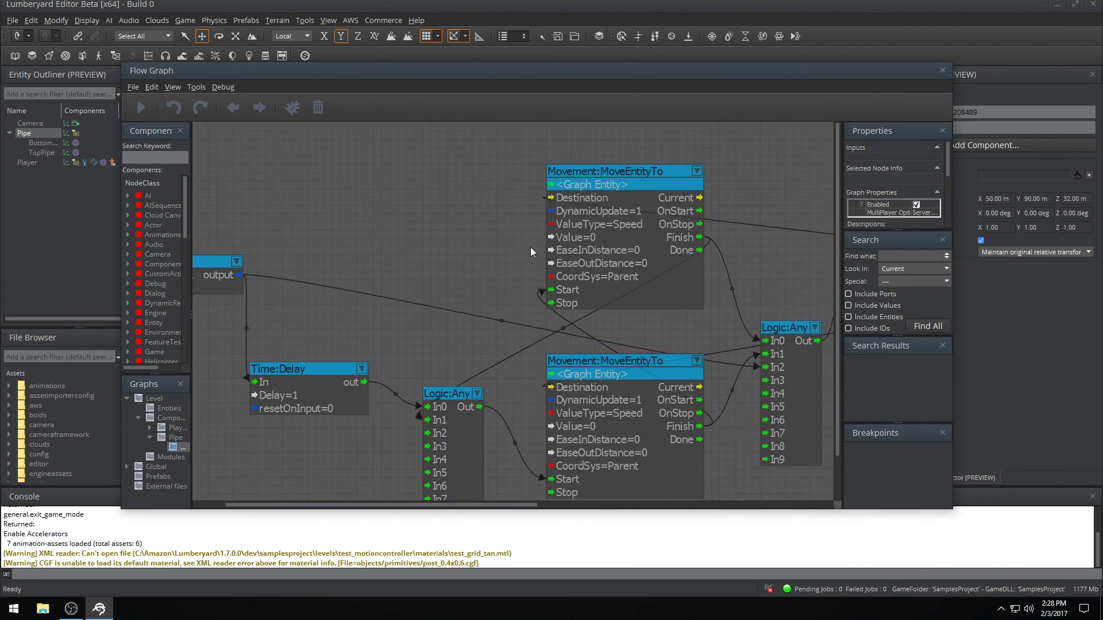
Set Value to 3 on both MoveEntityTo nodes.
{"action": "double_click", "coordinate": [586, 237]}
{"action": "type", "text": "3"}
{"action": "key", "text": "Return"}
{"action": "double_click", "coordinate": [598, 425]}
{"action": "type", "text": "3"}
{"action": "key", "text": "Return"}
{"action": "left_click", "coordinate": [467, 215]}
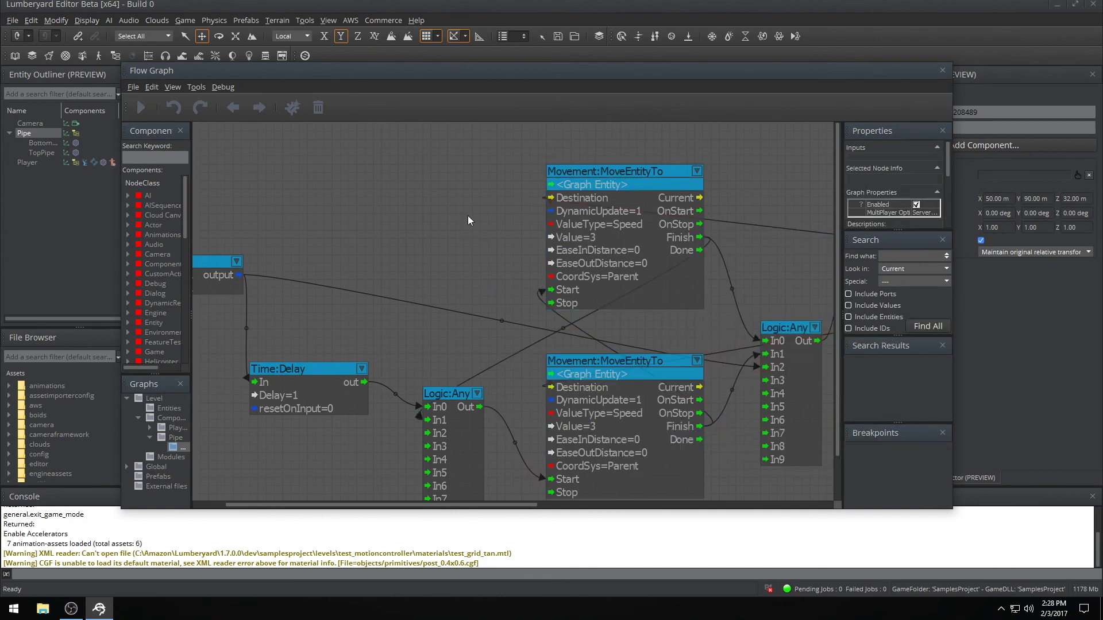
Set the speed Value to 4 on both MoveEntityTo nodes.
{"action": "left_click", "coordinate": [597, 239]}
{"action": "double_click", "coordinate": [582, 240]}
{"action": "type", "text": "4"}
{"action": "key", "text": "Return"}
{"action": "double_click", "coordinate": [588, 426]}
{"action": "type", "text": "4"}
{"action": "key", "text": "Return"}
{"action": "left_click", "coordinate": [296, 220]}
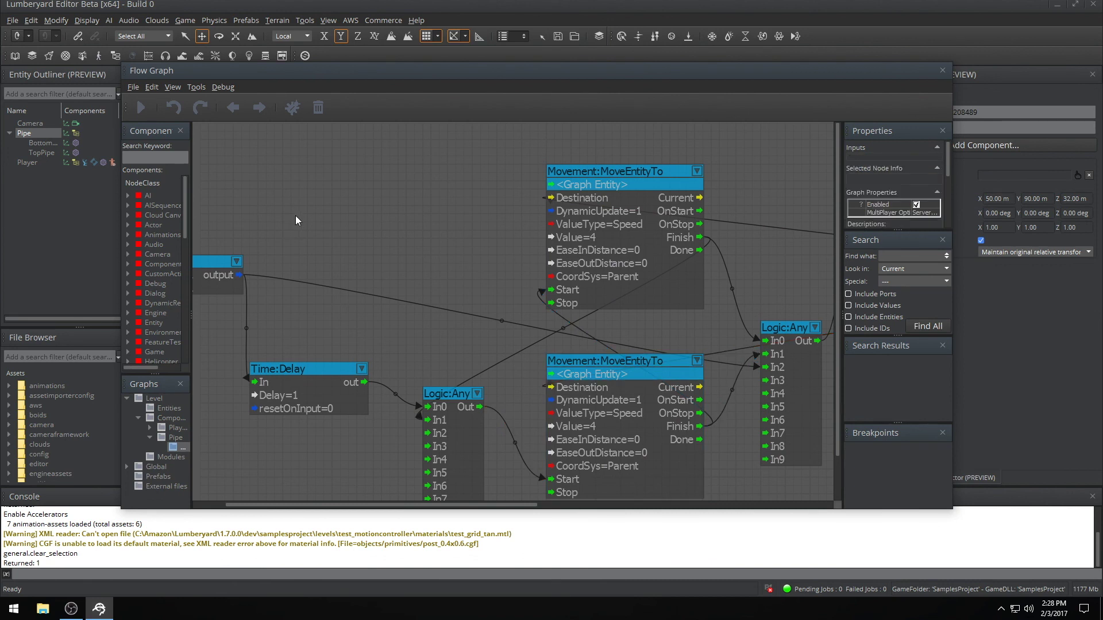
Undo the recent speed Value edits and the node deletion to restore the Math:SetNumber node feeding both MoveEntityTo nodes.
{"action": "key", "text": "ctrl+z"}
{"action": "key", "text": "ctrl+z"}
{"action": "key", "text": "ctrl+z"}
{"action": "key", "text": "ctrl+z"}
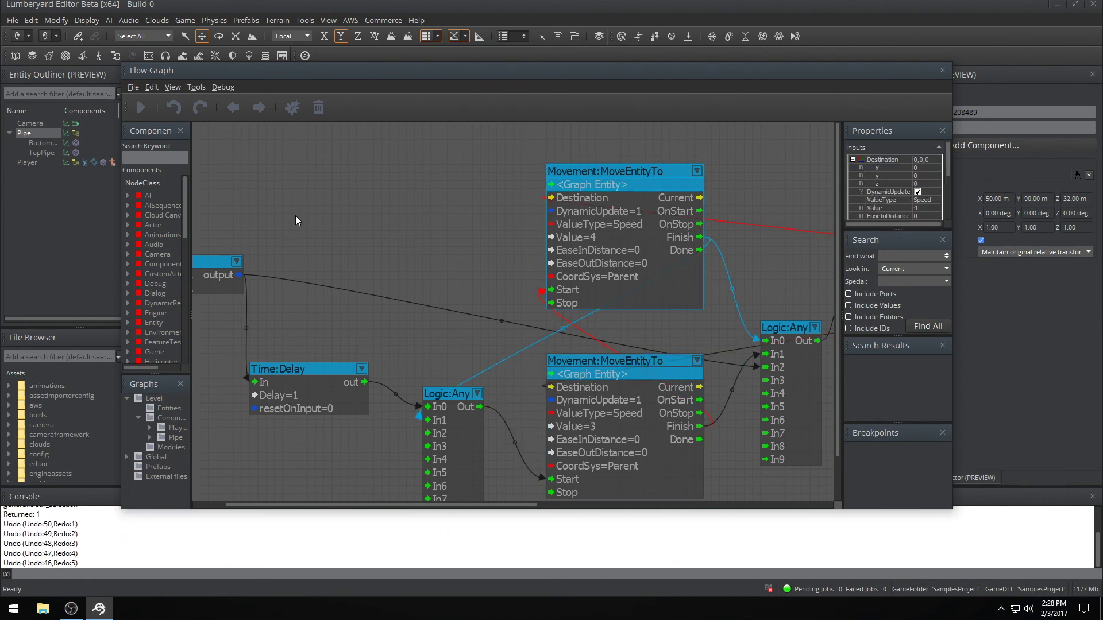
{"action": "key", "text": "ctrl+z"}
{"action": "key", "text": "ctrl+z"}
{"action": "key", "text": "ctrl+z"}
{"action": "key", "text": "ctrl+z"}
{"action": "key", "text": "ctrl+z"}
{"action": "key", "text": "ctrl+z"}
{"action": "key", "text": "ctrl+z"}
{"action": "key", "text": "ctrl+z"}
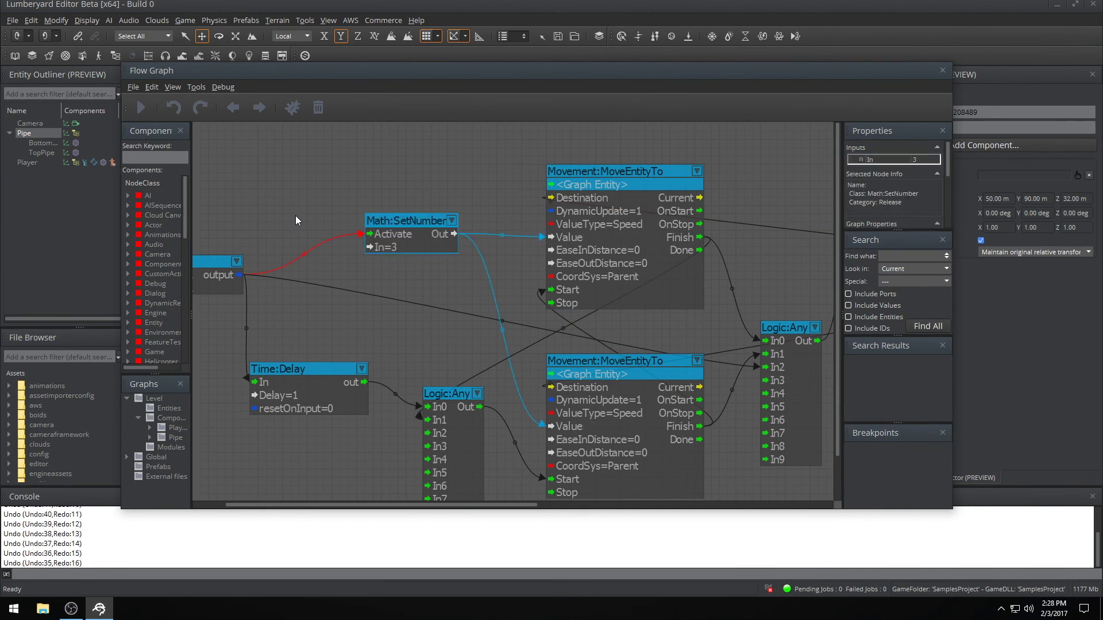
Edit the In value of the restored Math:SetNumber node and close the flow graph.
{"action": "double_click", "coordinate": [396, 247]}
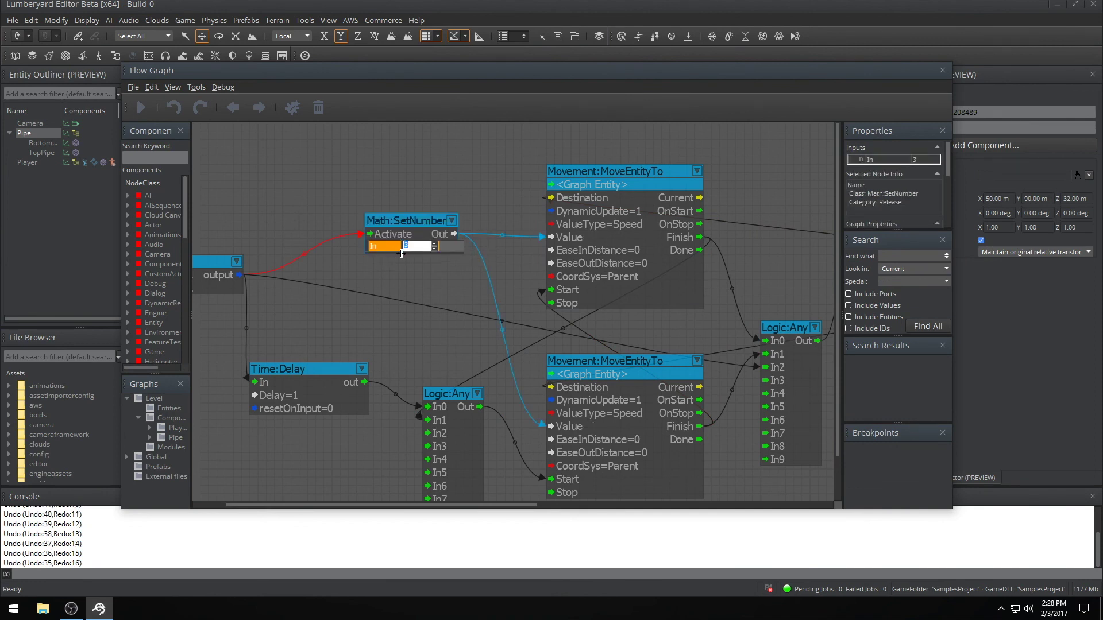
{"action": "key", "text": "Return"}
{"action": "left_click", "coordinate": [942, 70]}
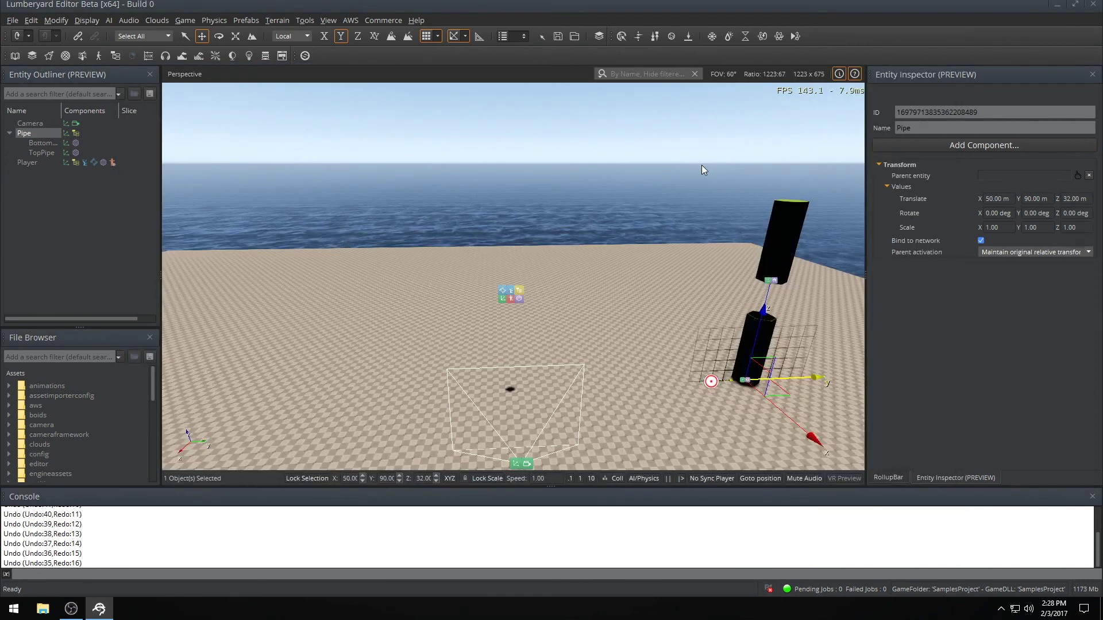
Play-test the level, flapping the chicken through the moving pipes over several passes, and exit game mode.
{"action": "key", "text": "ctrl+g"}
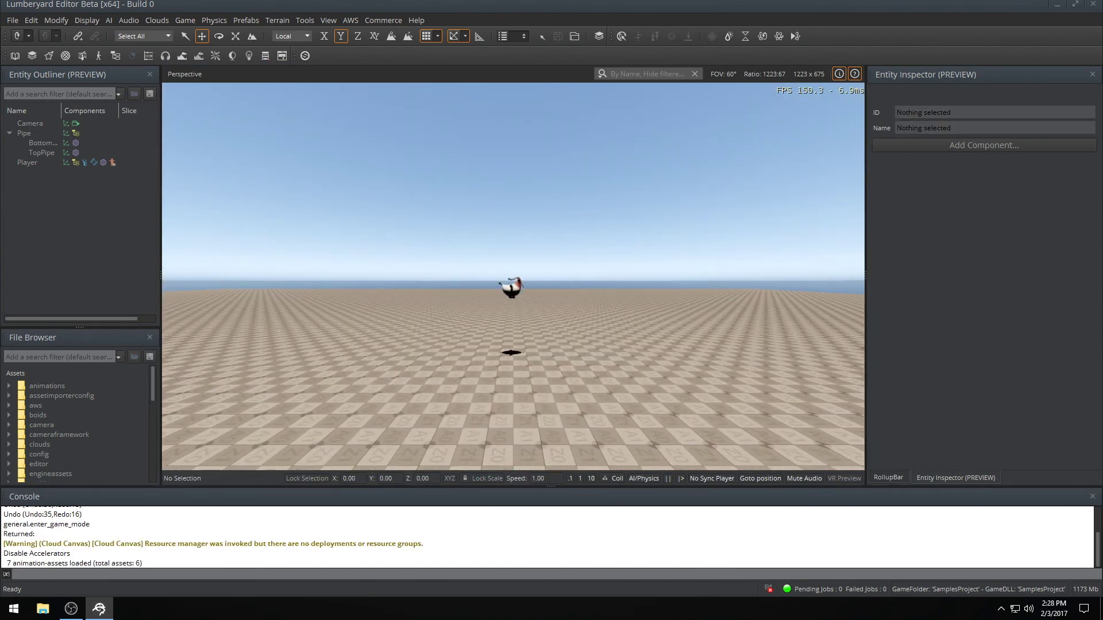
{"action": "key", "text": "space"}
{"action": "key", "text": "space"}
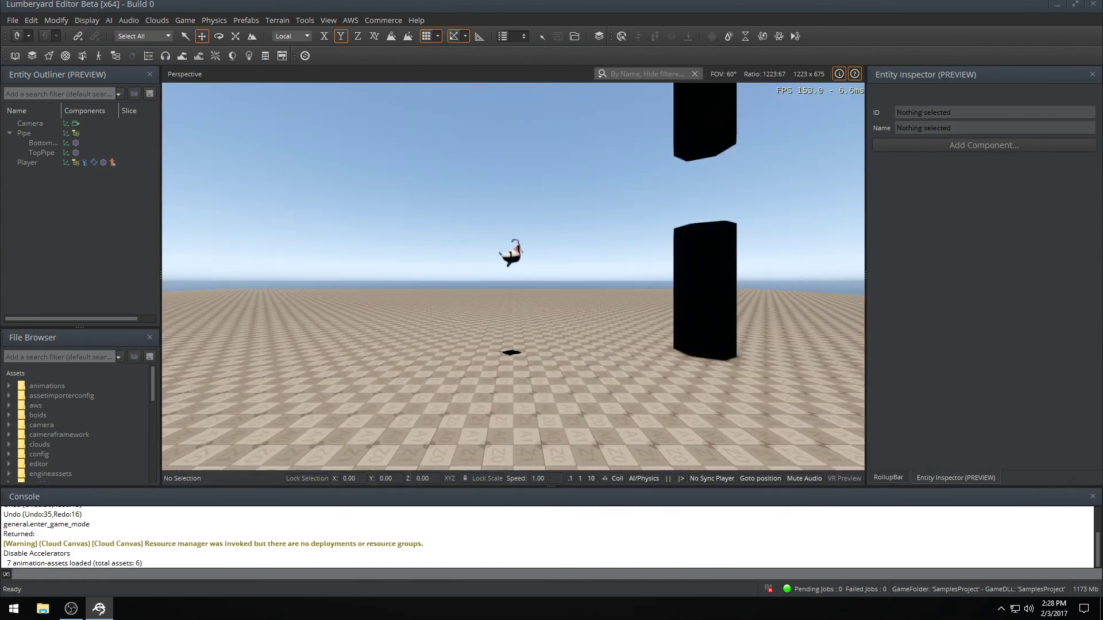
{"action": "key", "text": "space"}
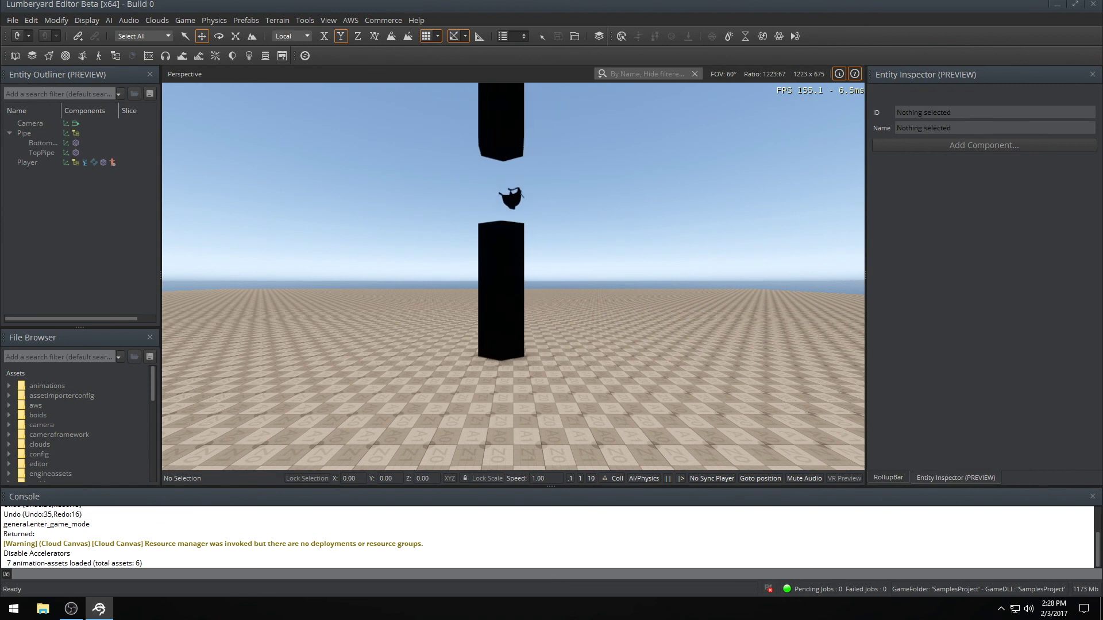
{"action": "key", "text": "space"}
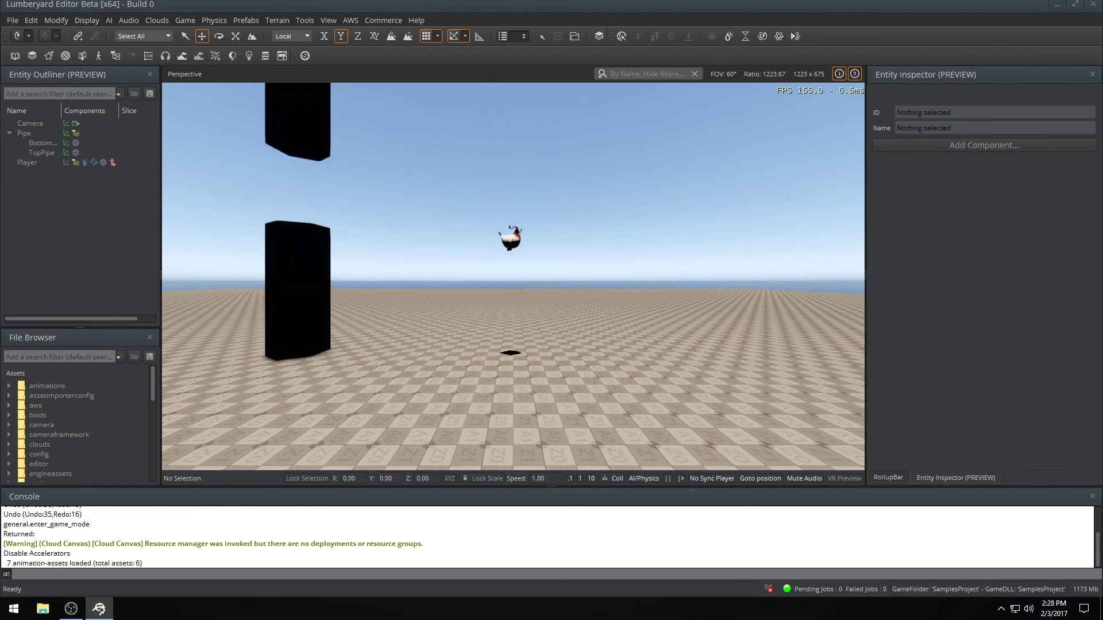
{"action": "key", "text": "space"}
{"action": "key", "text": "space"}
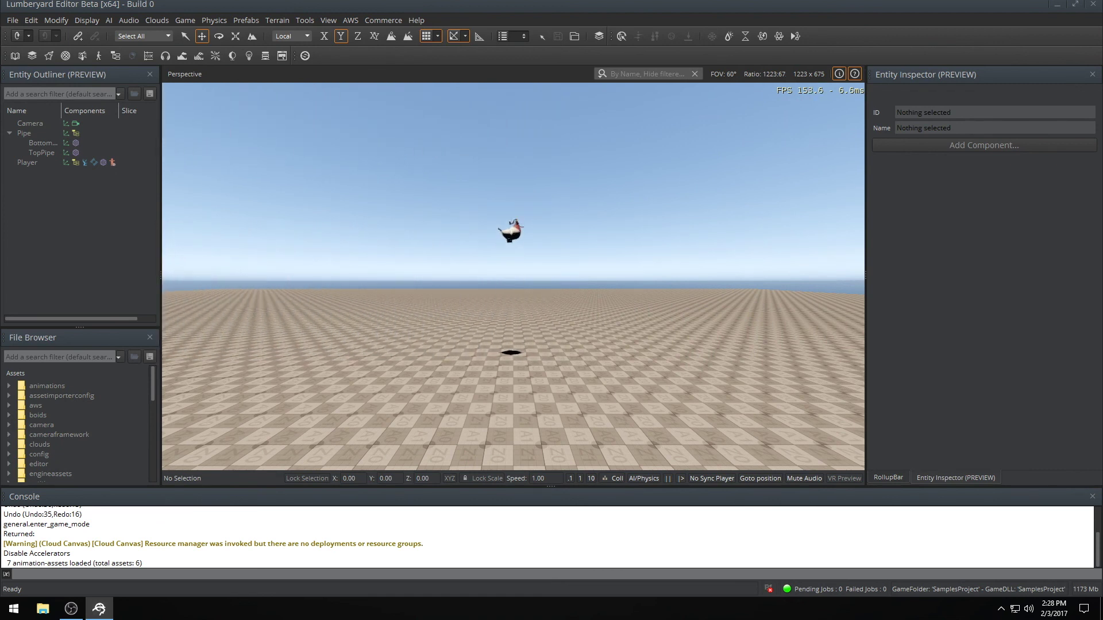
{"action": "key", "text": "space"}
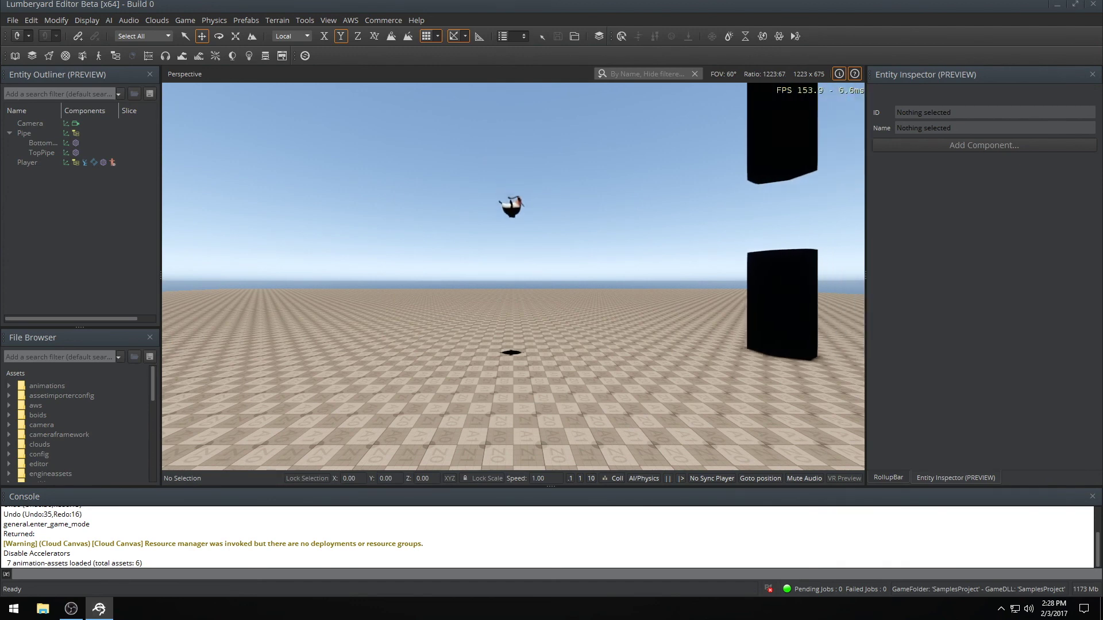
{"action": "key", "text": "space"}
{"action": "key", "text": "space"}
{"action": "key", "text": "Escape"}
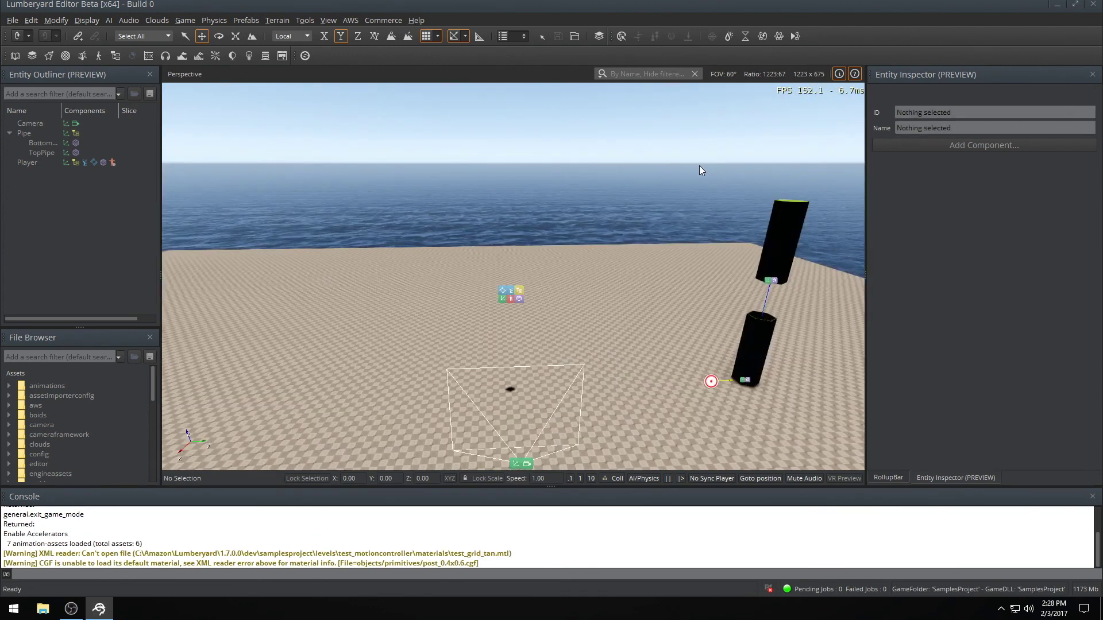
{"action": "middle_click_drag", "start_coordinate": [588, 190], "coordinate": [566, 175]}
{"action": "scroll", "coordinate": [589, 190], "scroll_direction": "up", "scroll_amount": 2}
{"action": "scroll", "coordinate": [591, 191], "scroll_direction": "up", "scroll_amount": 1}
{"action": "right_click_drag", "start_coordinate": [591, 192], "coordinate": [590, 181]}
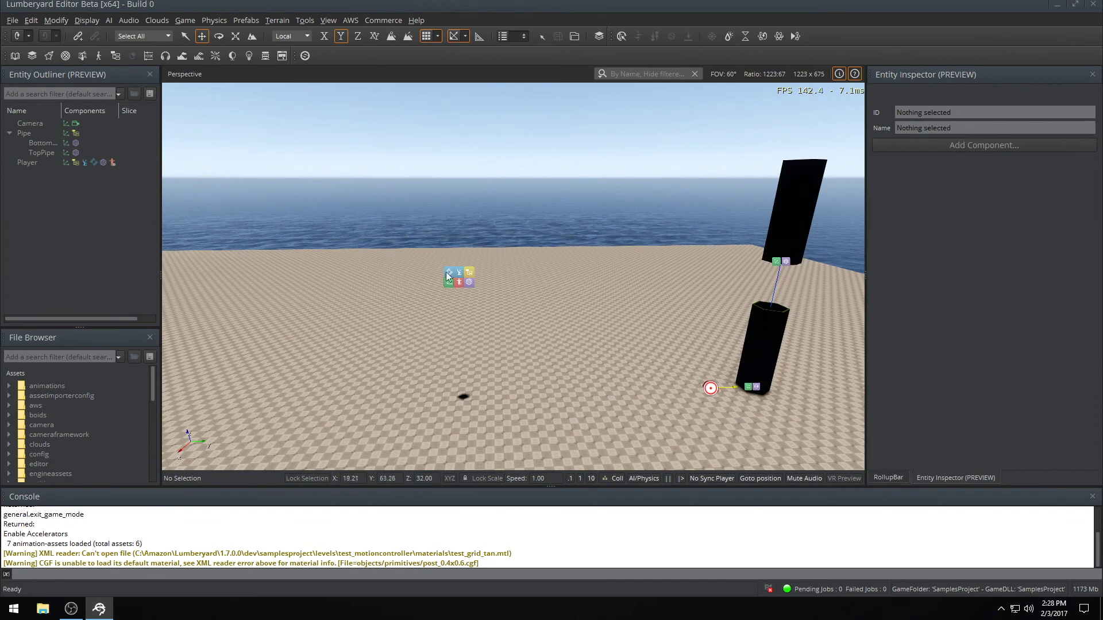